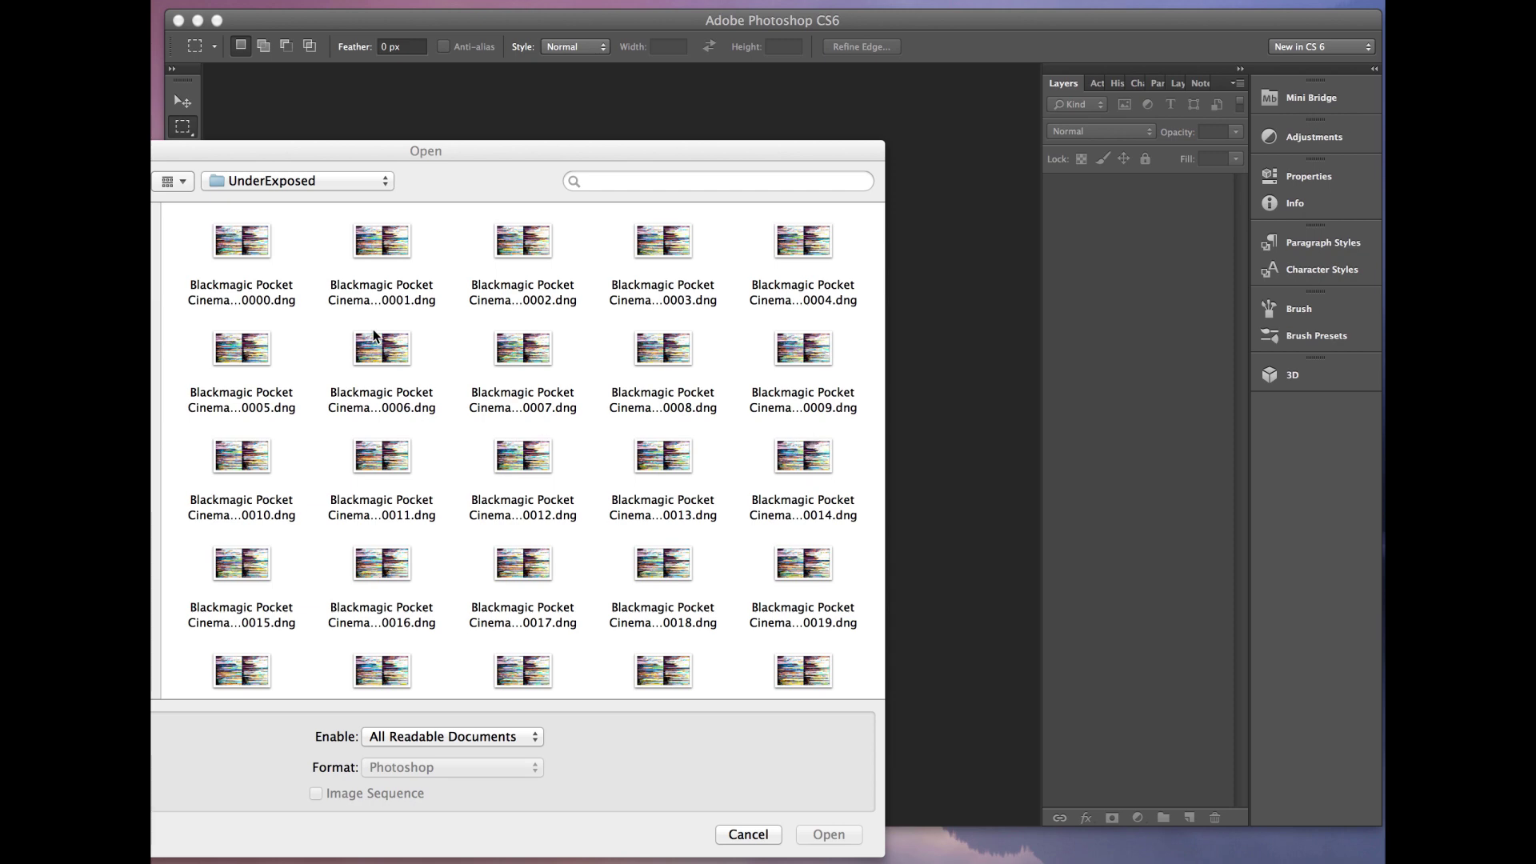
Select all DNG frames in the UnderExposed folder and open them in Camera Raw
{"action": "left_click", "coordinate": [485, 160]}
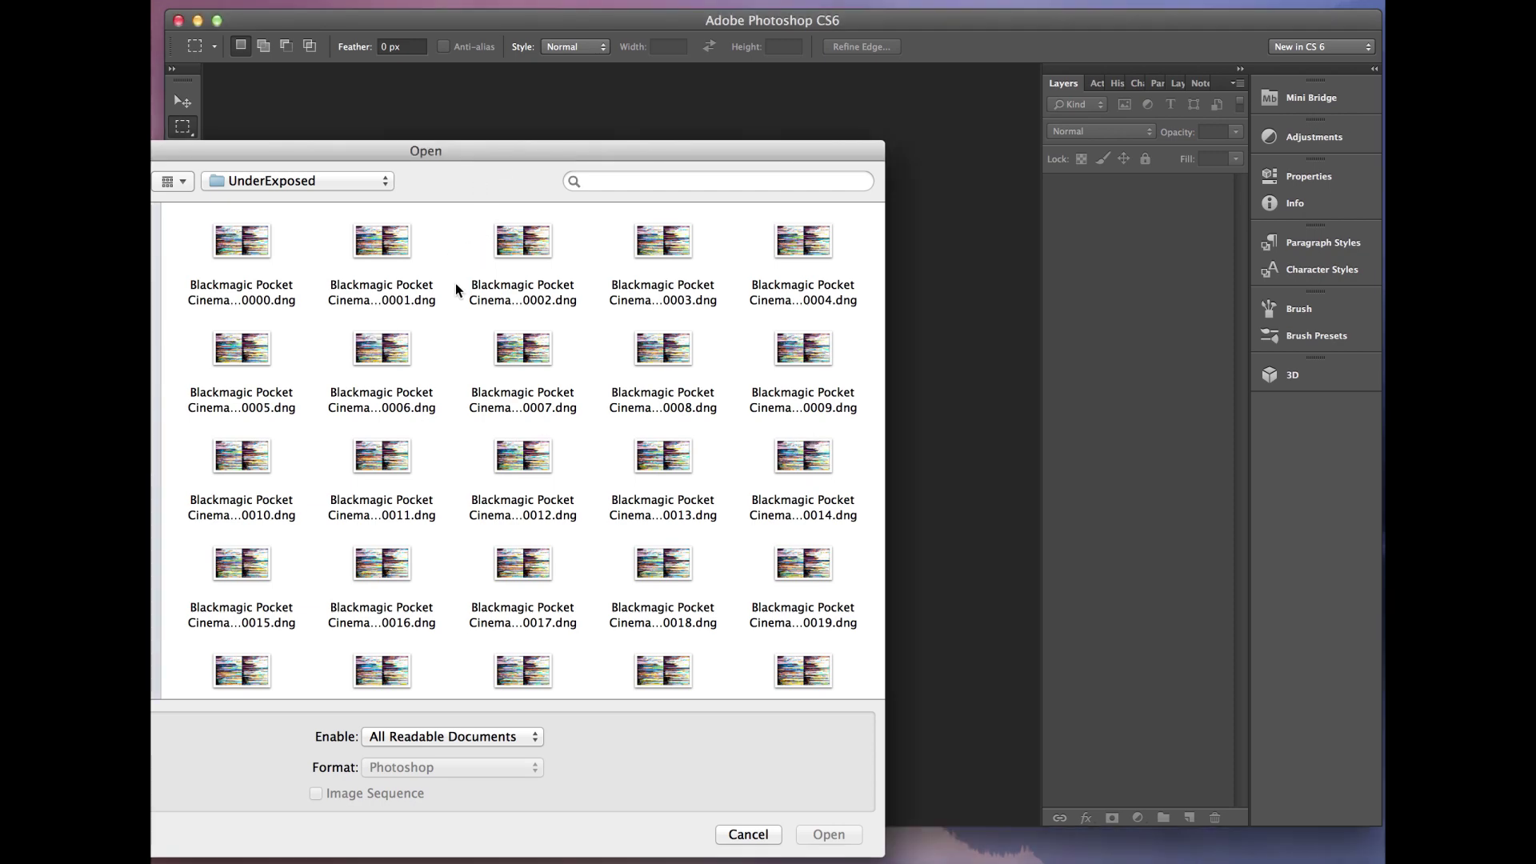
{"action": "scroll", "coordinate": [472, 284], "scroll_direction": "down", "scroll_amount": 1}
{"action": "scroll", "coordinate": [474, 284], "scroll_direction": "up", "scroll_amount": 1}
{"action": "scroll", "coordinate": [475, 270], "scroll_direction": "down", "scroll_amount": 1}
{"action": "key", "text": "super+a"}
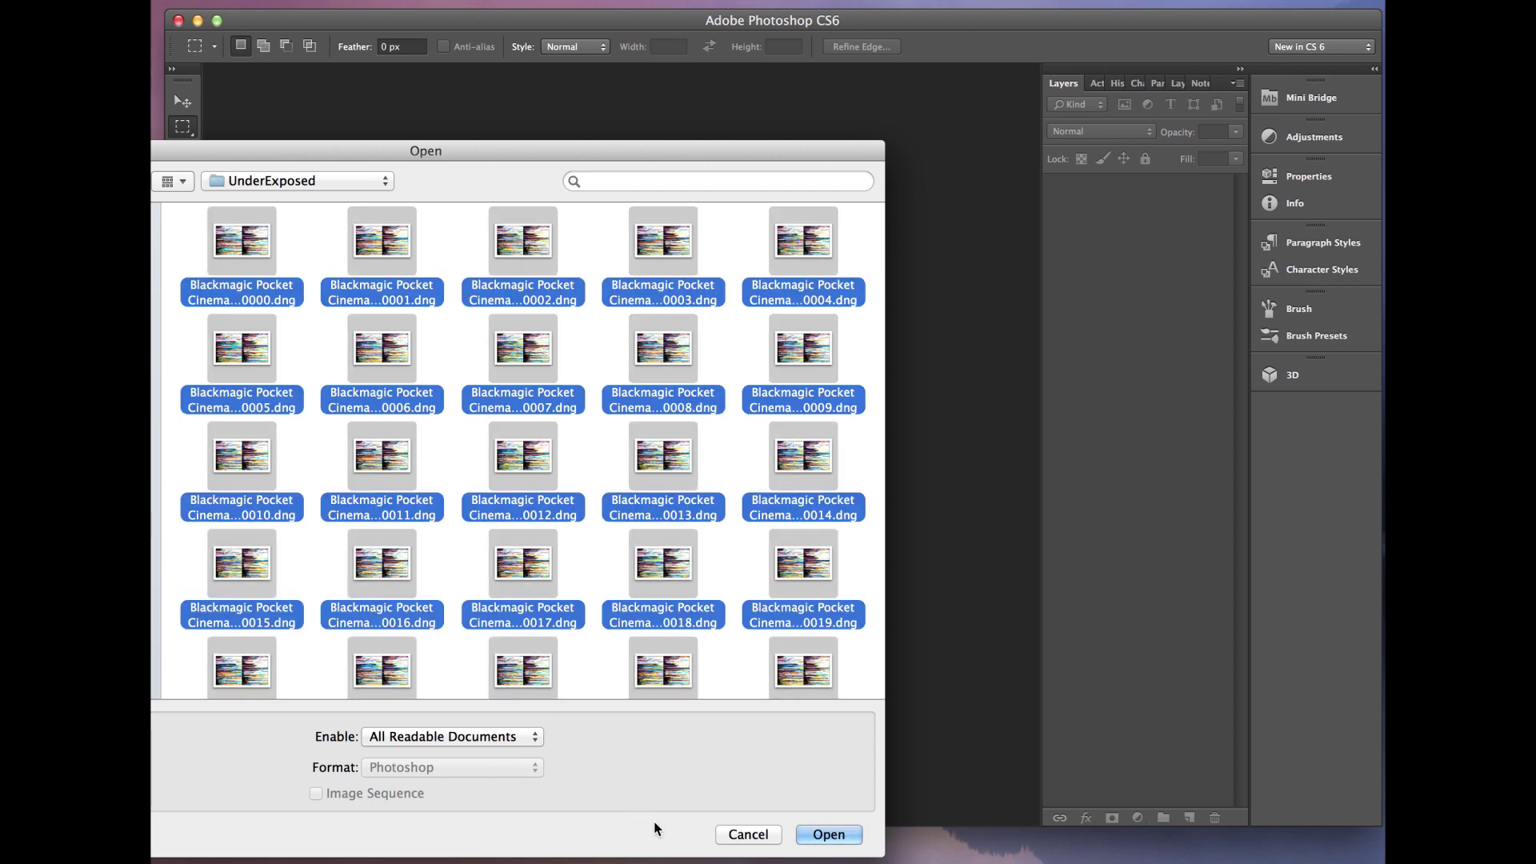
{"action": "left_click", "coordinate": [824, 834]}
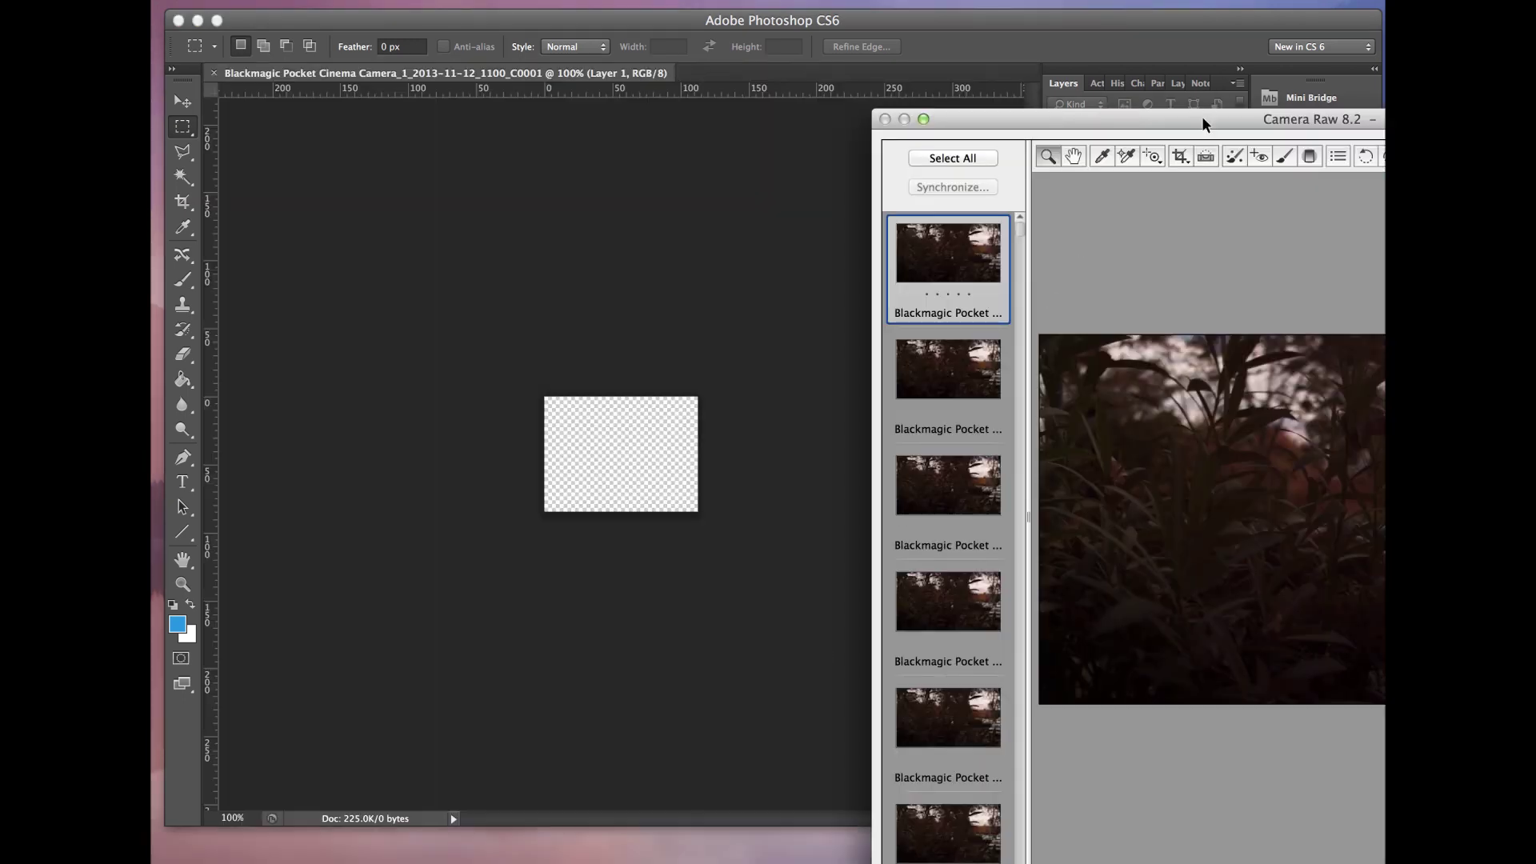
Grade the first frame (Exposure +1.55, Tint +5, Clarity +15, Vibrance +16), then select all frames to synchronize
{"action": "left_click_drag", "start_coordinate": [1203, 122], "coordinate": [553, 51]}
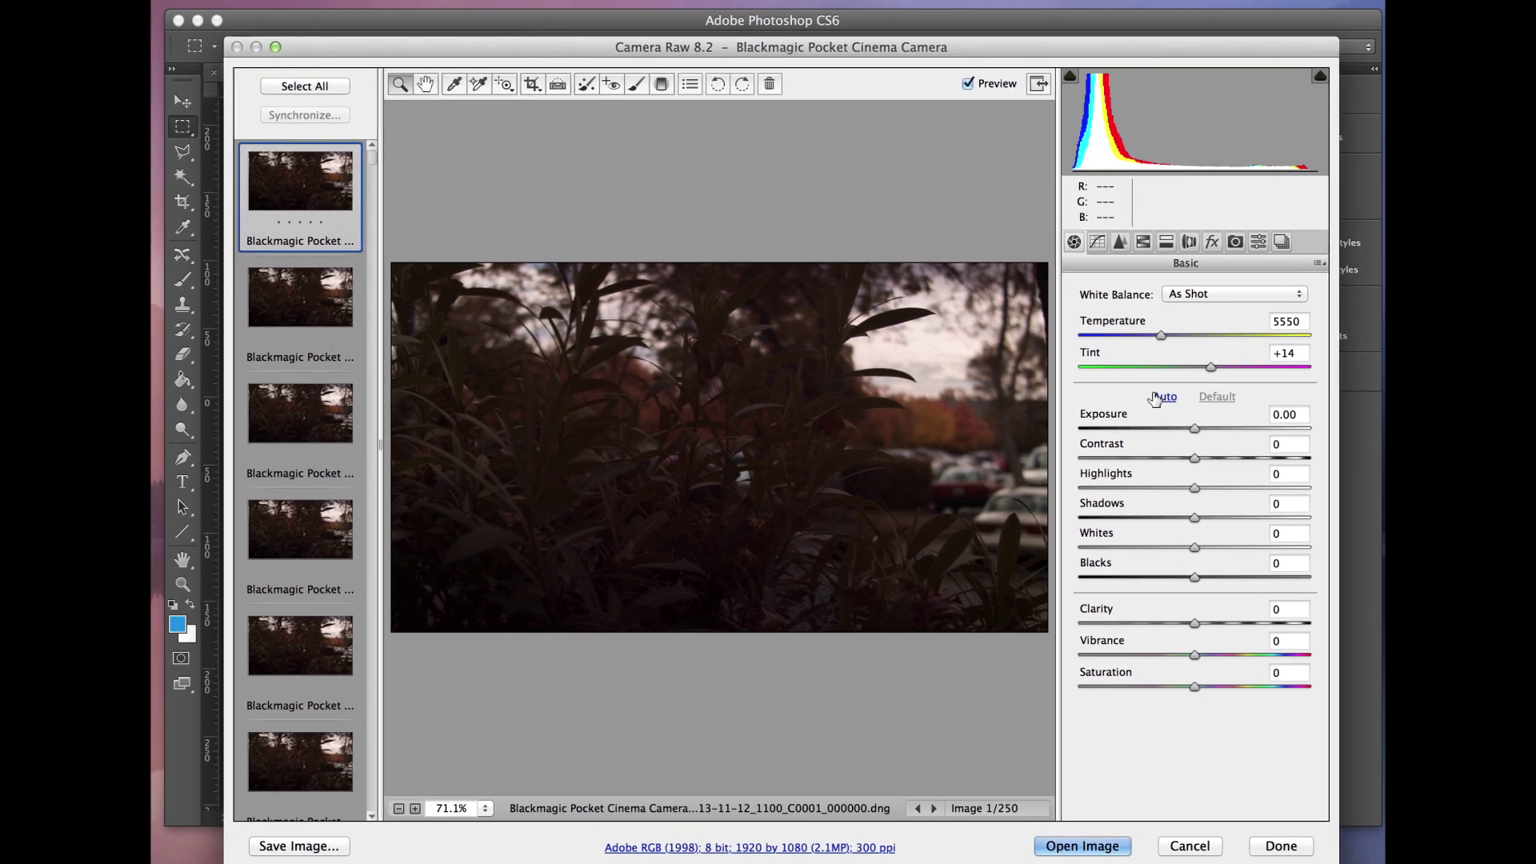
{"action": "left_click_drag", "start_coordinate": [1210, 429], "coordinate": [1177, 458]}
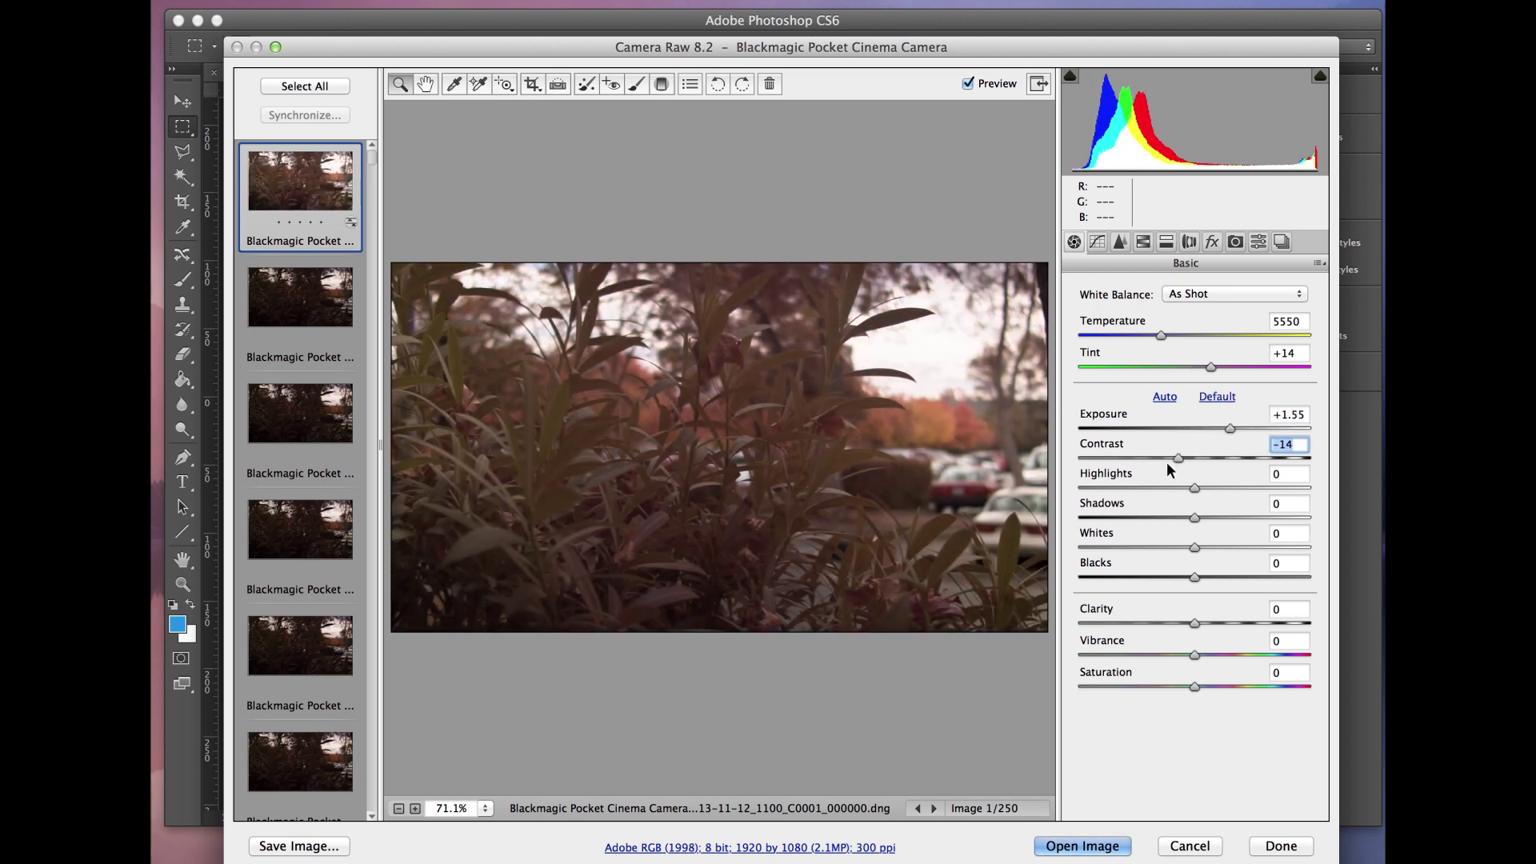
{"action": "left_click_drag", "start_coordinate": [1208, 369], "coordinate": [1156, 342]}
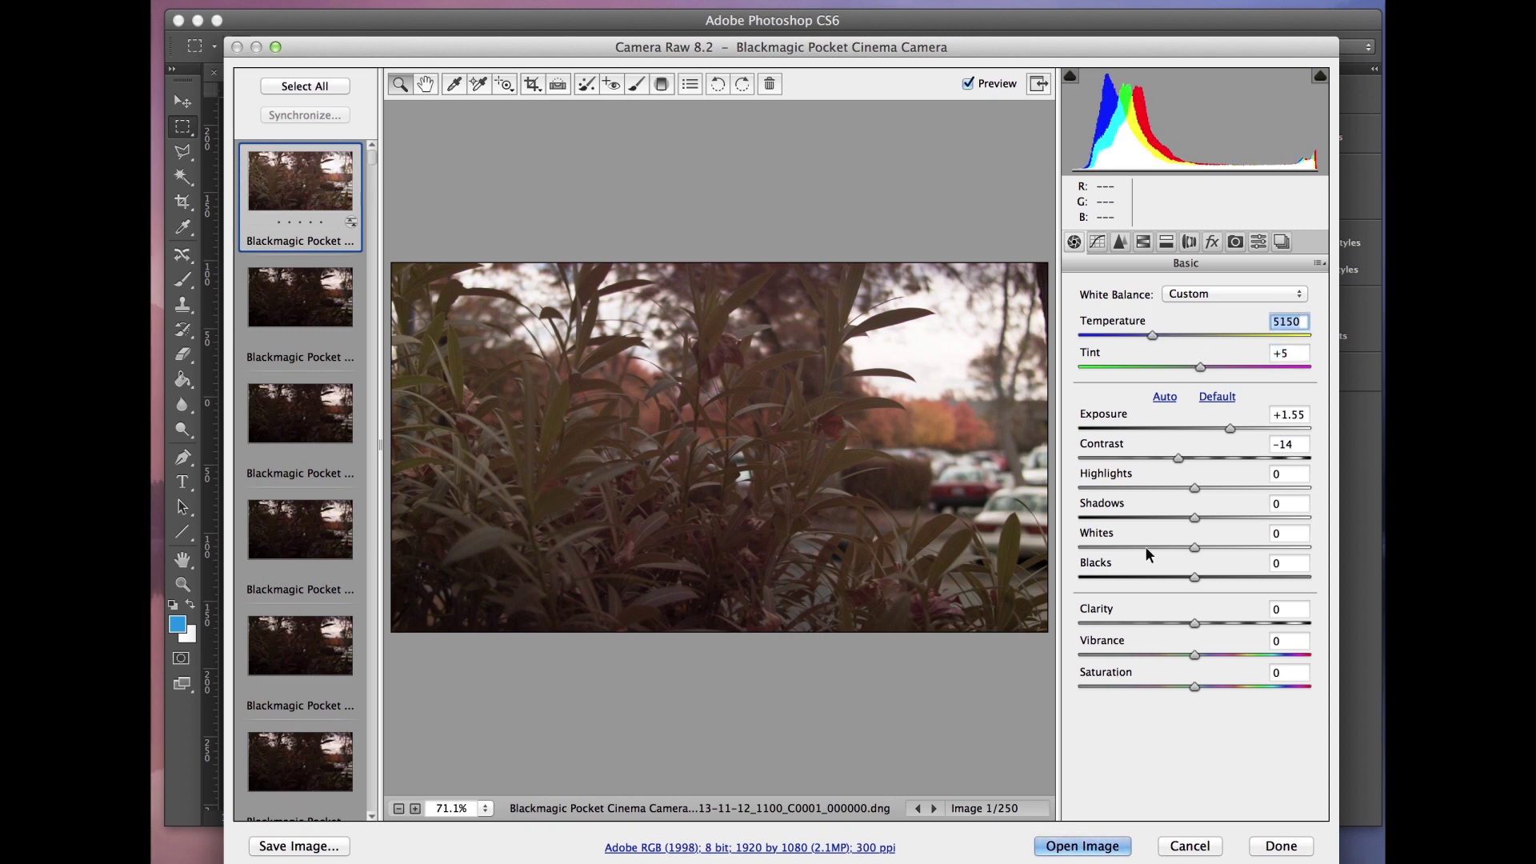
{"action": "left_click", "coordinate": [1213, 622]}
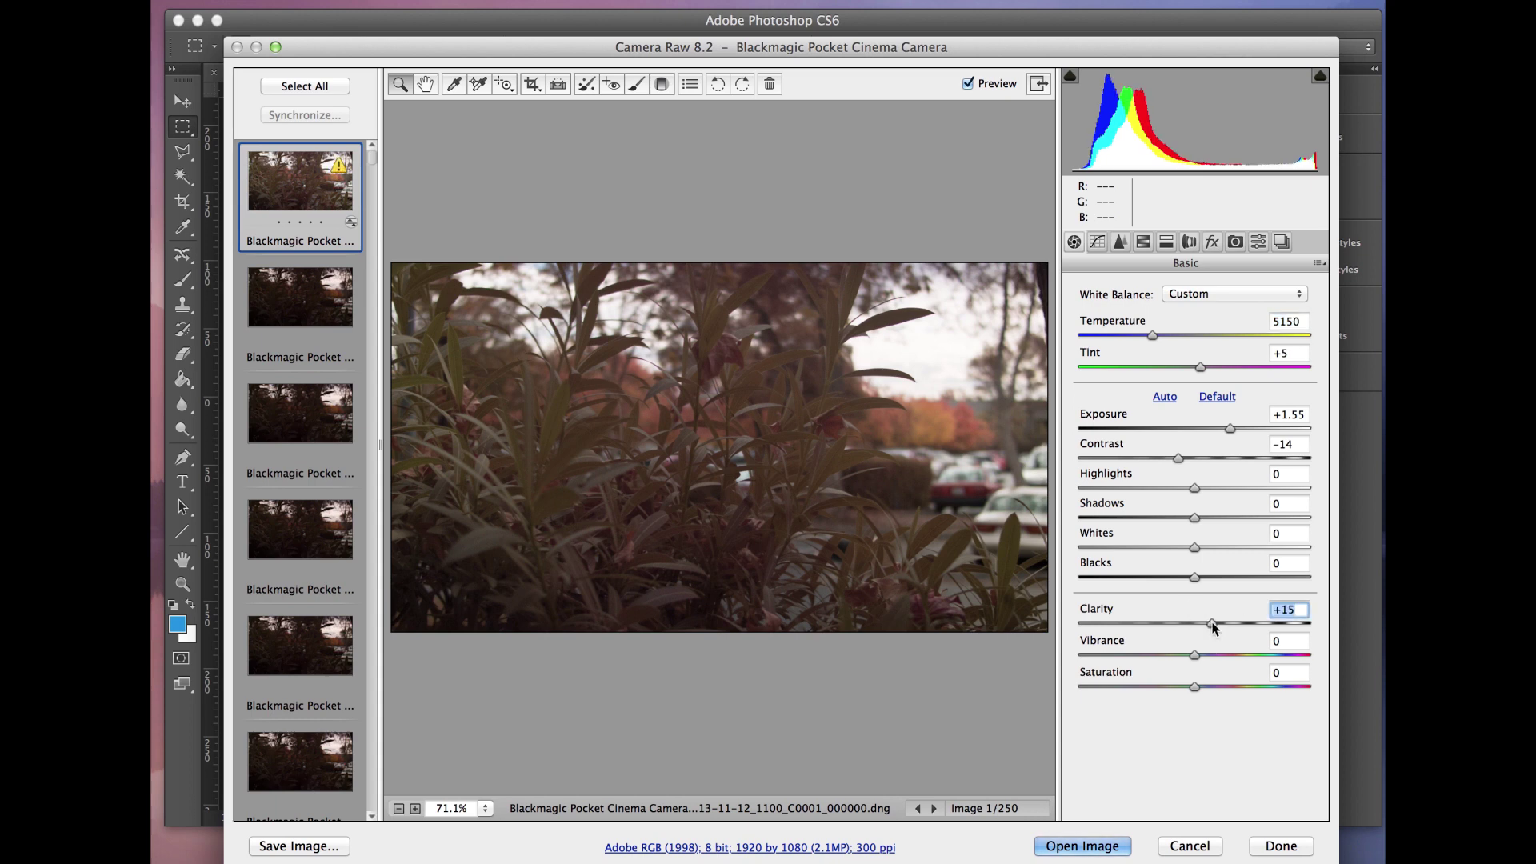
{"action": "left_click", "coordinate": [1212, 654]}
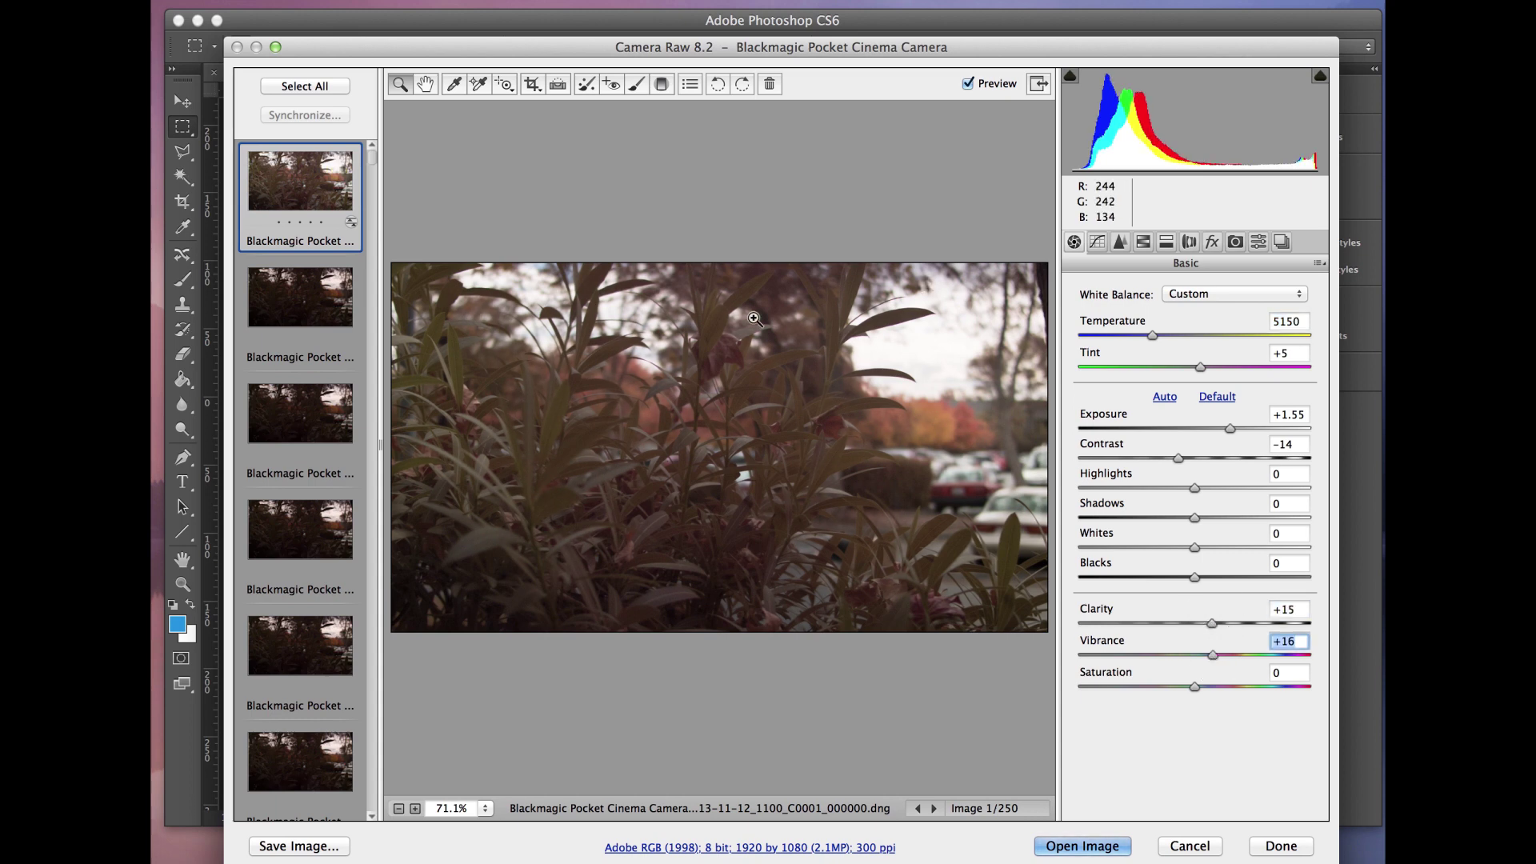
{"action": "left_click", "coordinate": [307, 88]}
{"action": "left_click", "coordinate": [312, 117]}
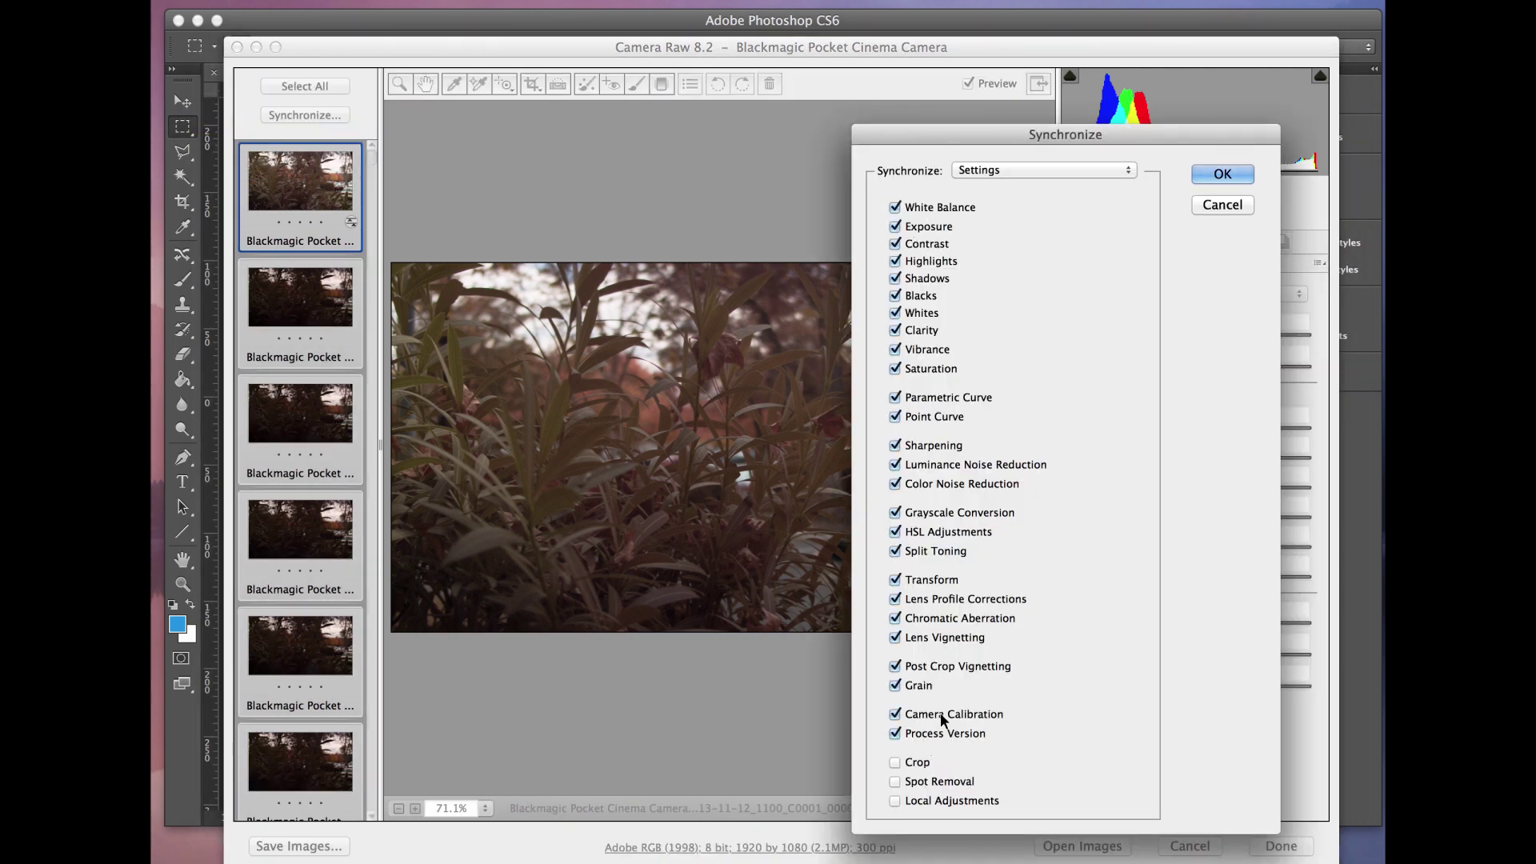
Confirm Synchronize with Settings checked for all 250 frames, then view the Tone Curve panel
{"action": "left_click", "coordinate": [1230, 174]}
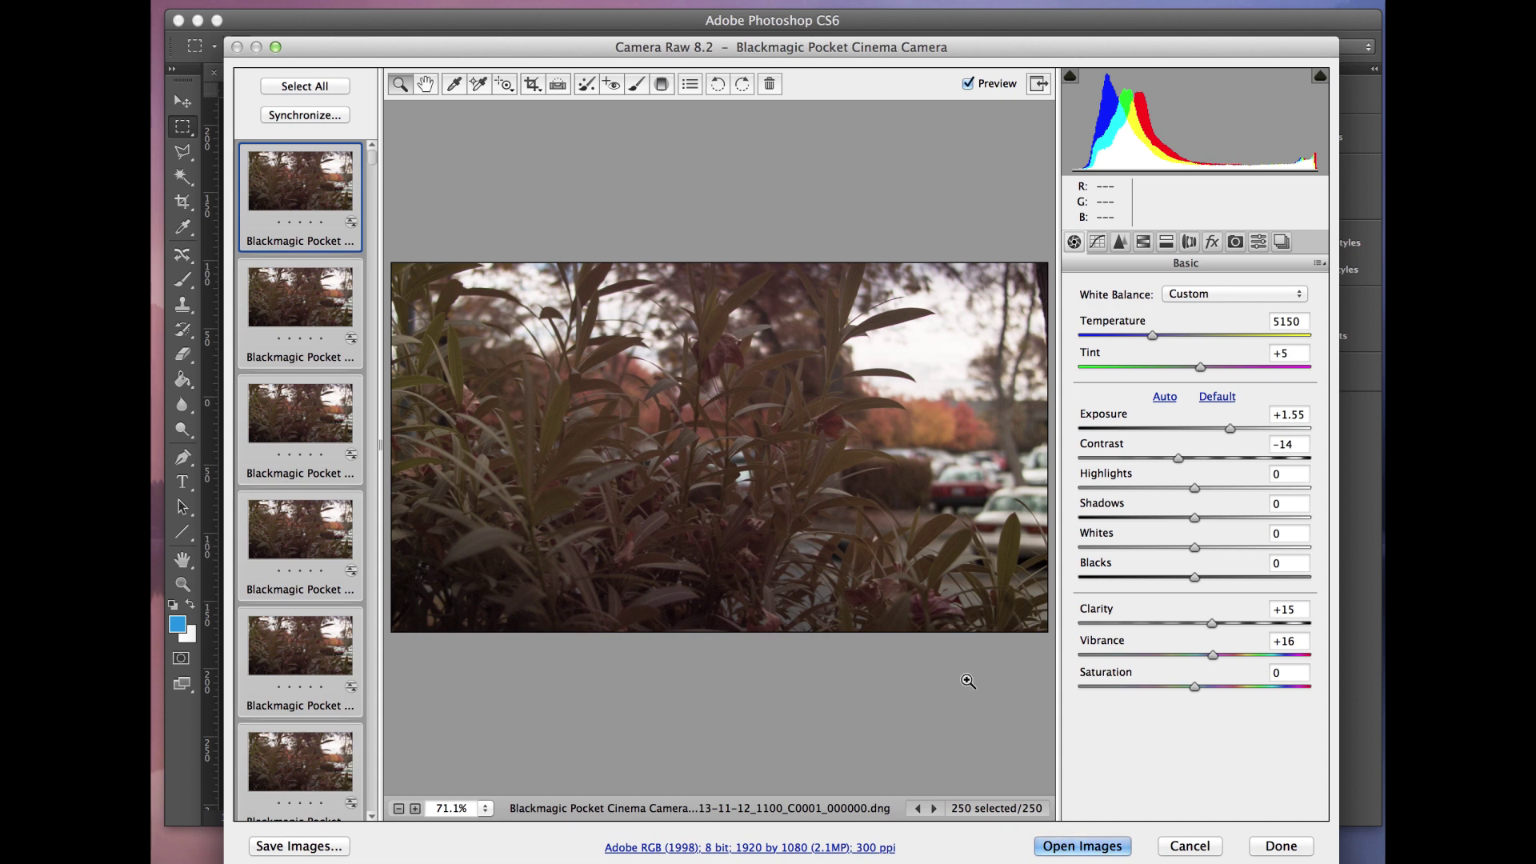
{"action": "left_click", "coordinate": [1097, 245]}
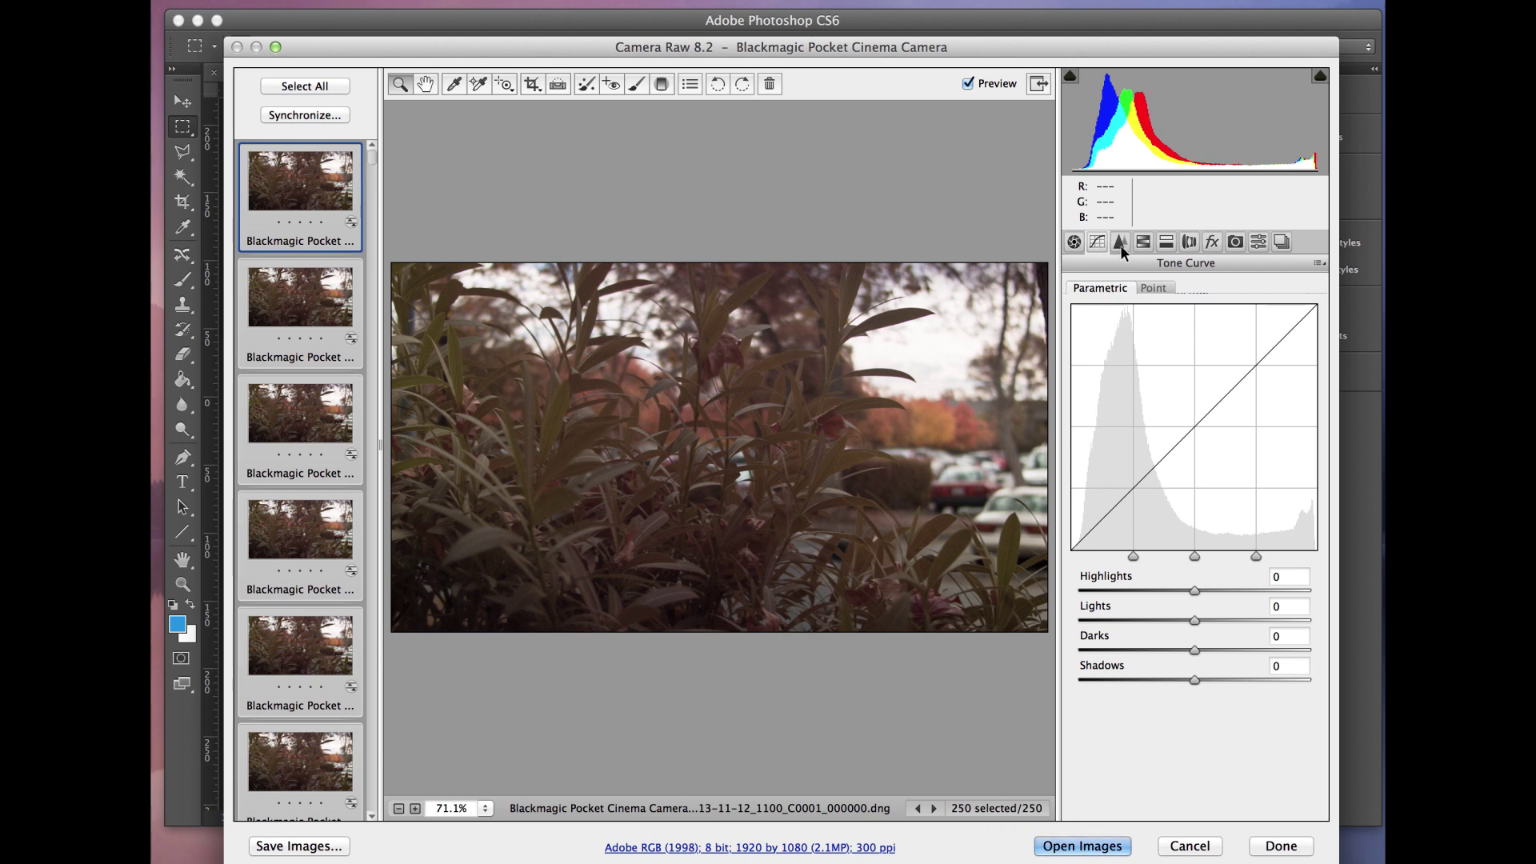
Review the Detail, HSL, Split Toning and Lens Corrections panels, then cancel out of Camera Raw
{"action": "left_click", "coordinate": [1120, 242]}
{"action": "left_click", "coordinate": [1143, 243]}
{"action": "left_click", "coordinate": [1165, 244]}
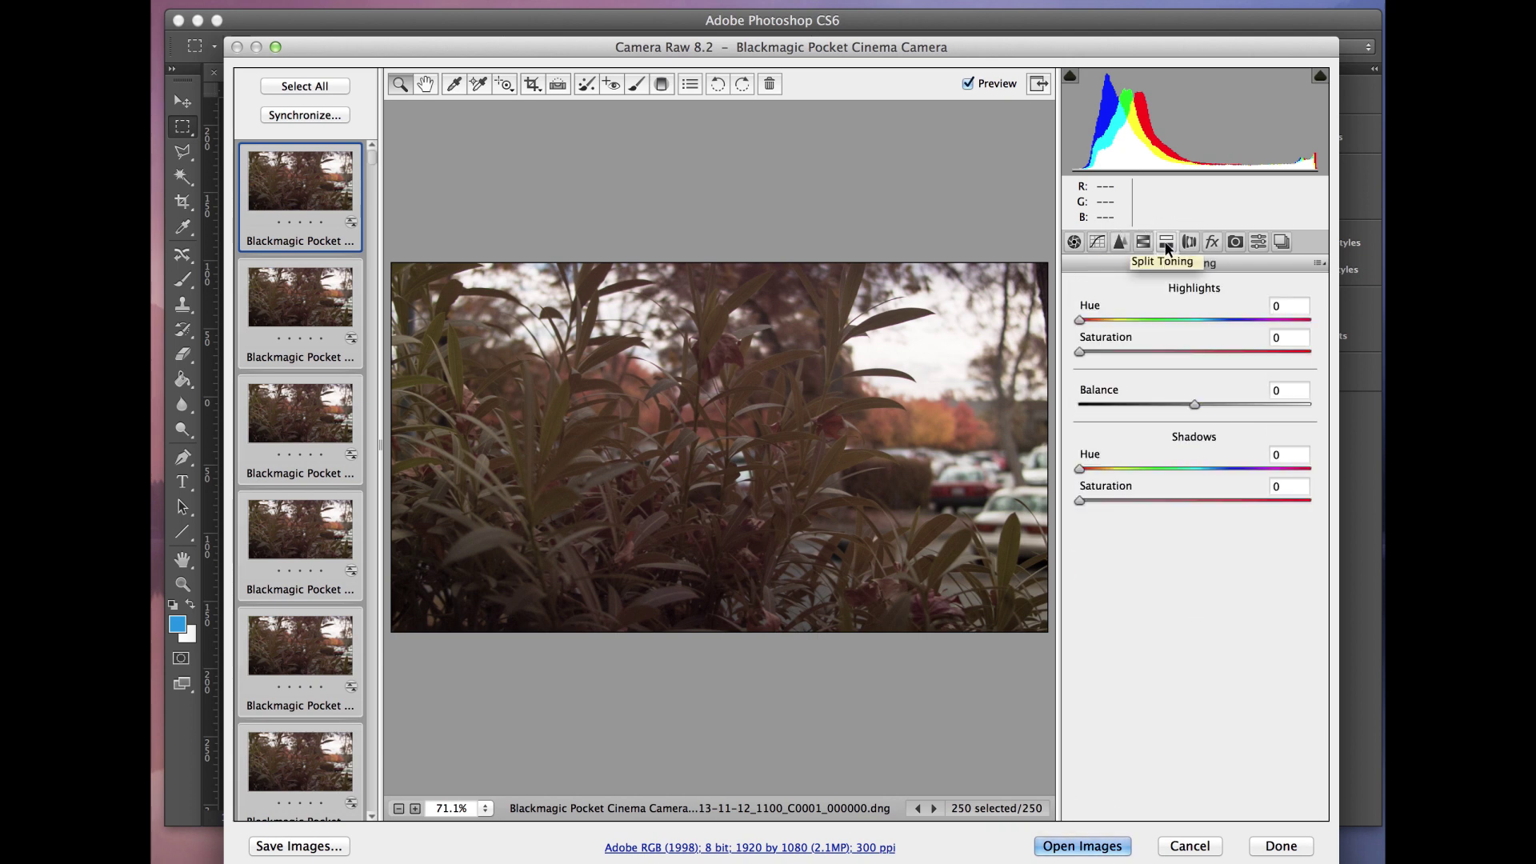
{"action": "left_click", "coordinate": [1188, 242]}
{"action": "left_click", "coordinate": [1073, 242]}
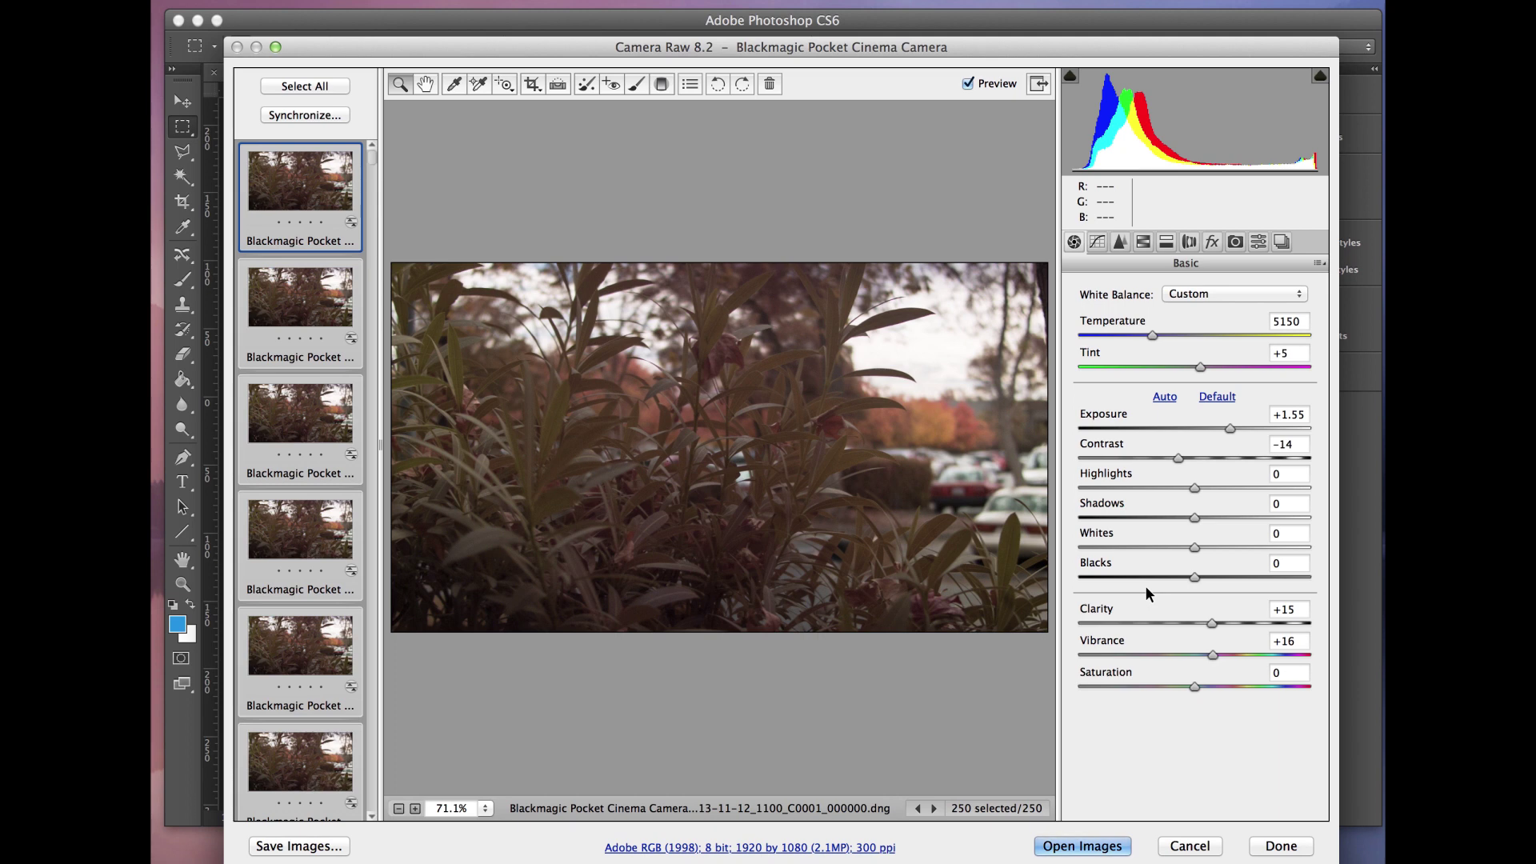
{"action": "left_click", "coordinate": [1204, 846]}
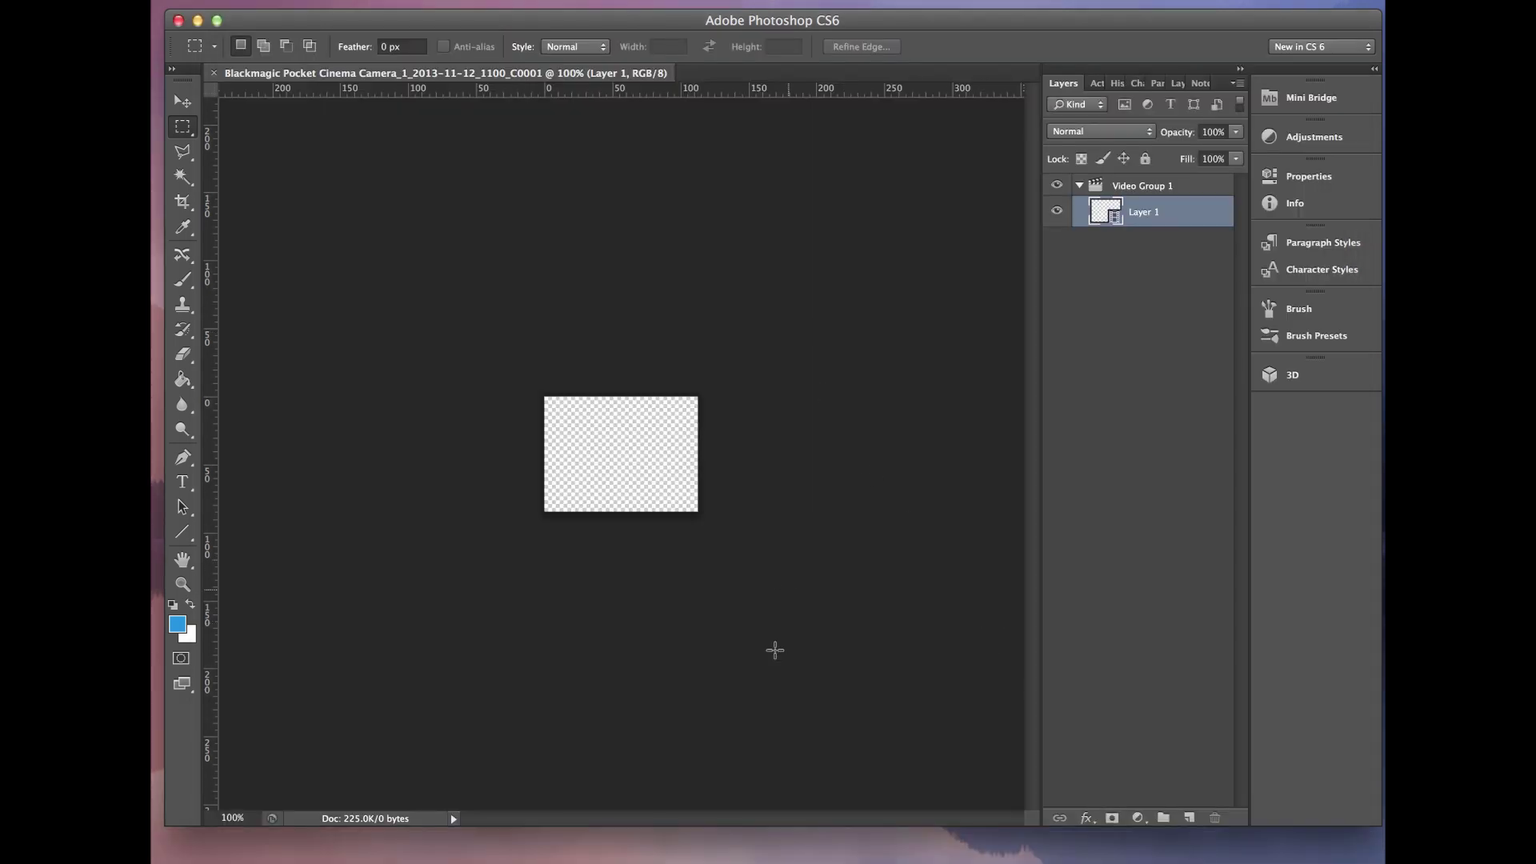
Switch to Lightroom and open Underexposed.dng full-size in Loupe view
{"action": "key", "text": "super+Tab"}
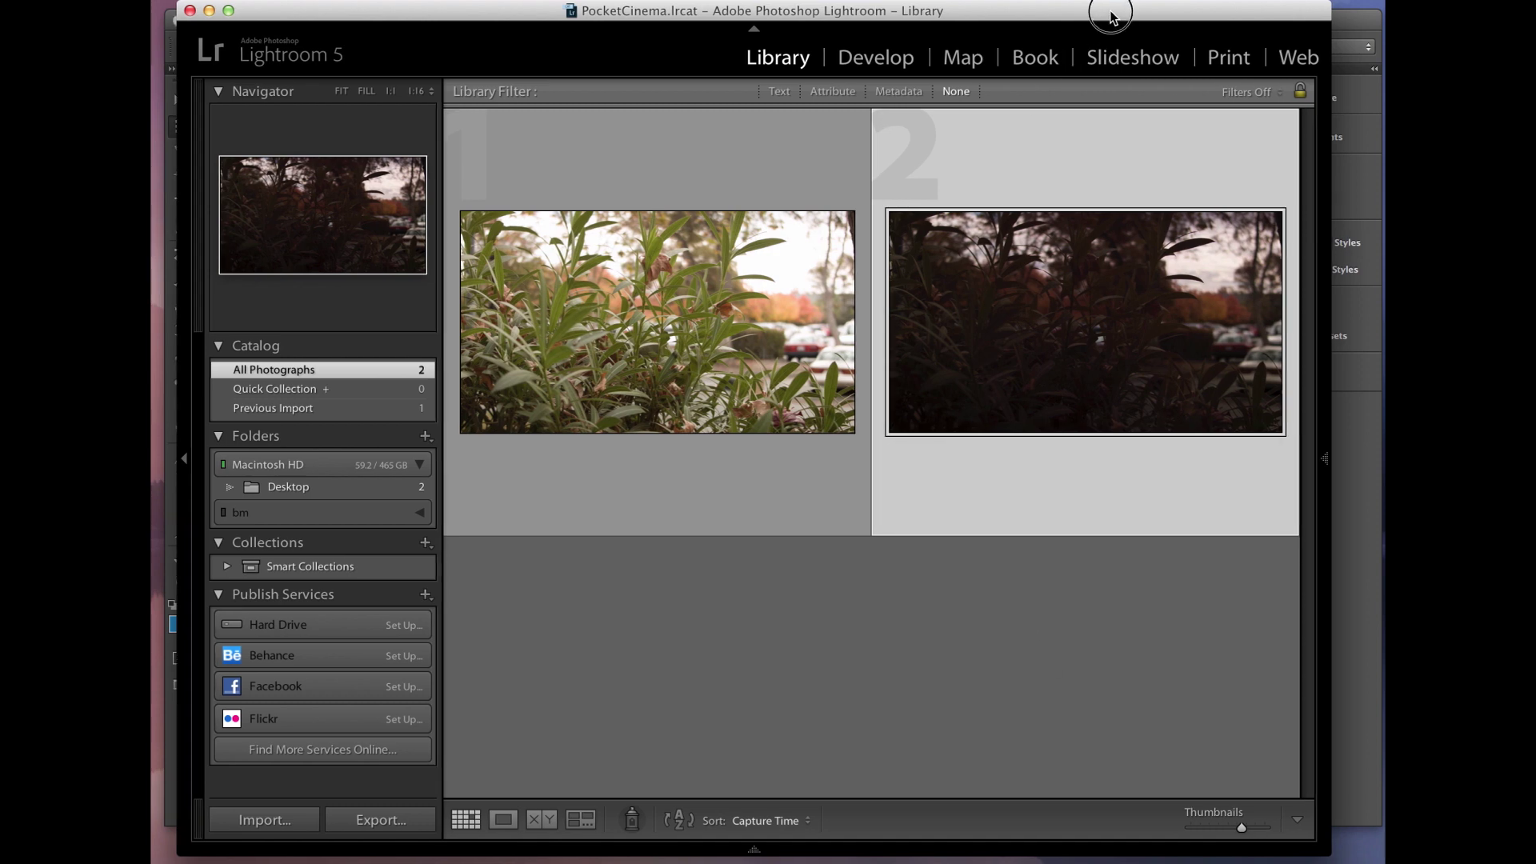
{"action": "left_click_drag", "start_coordinate": [1104, 16], "coordinate": [1082, 16]}
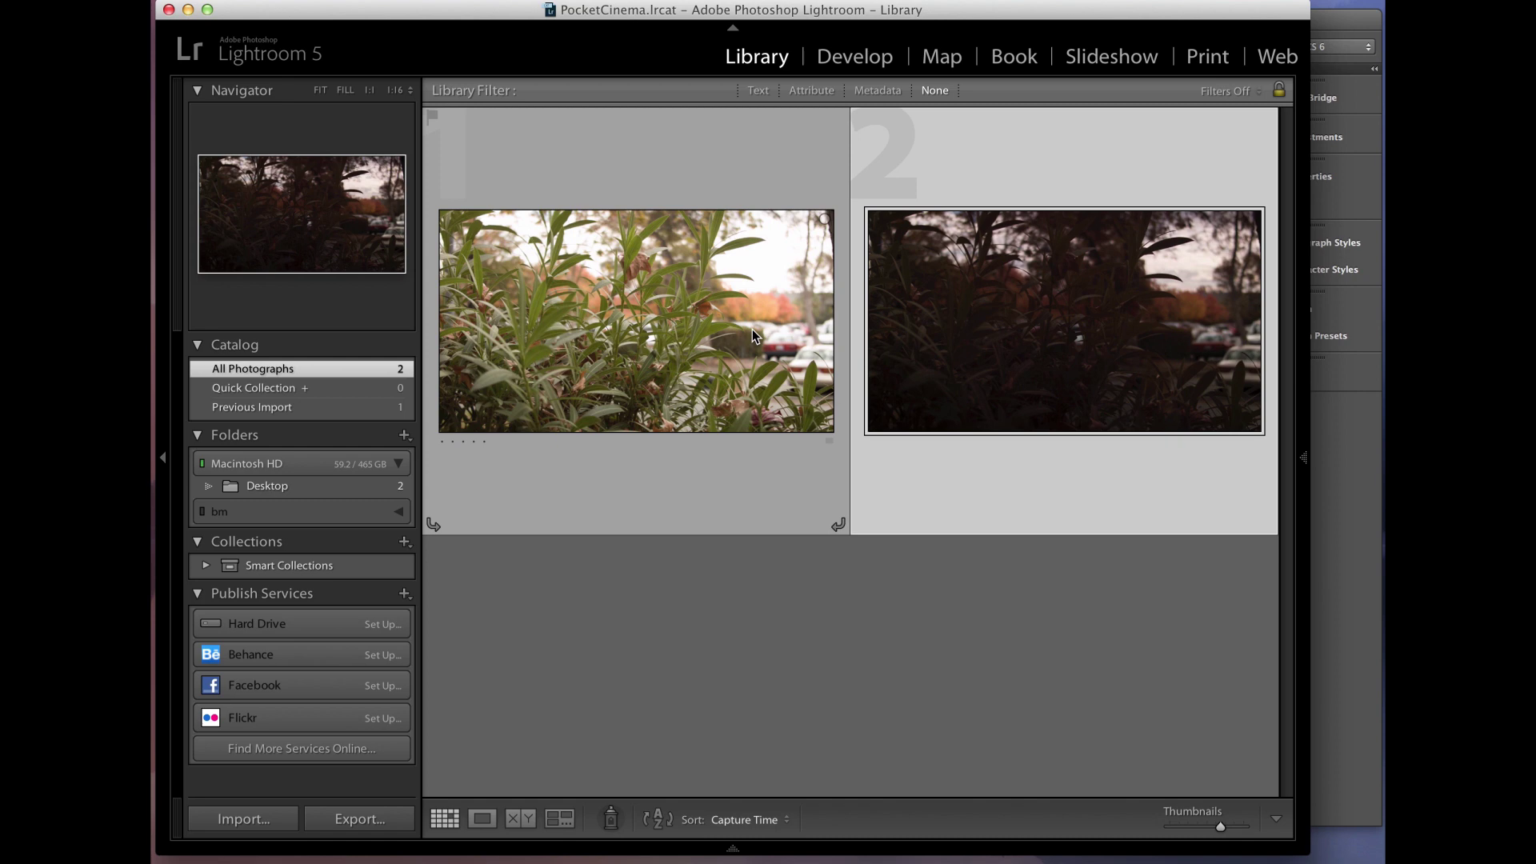
{"action": "double_click", "coordinate": [997, 358]}
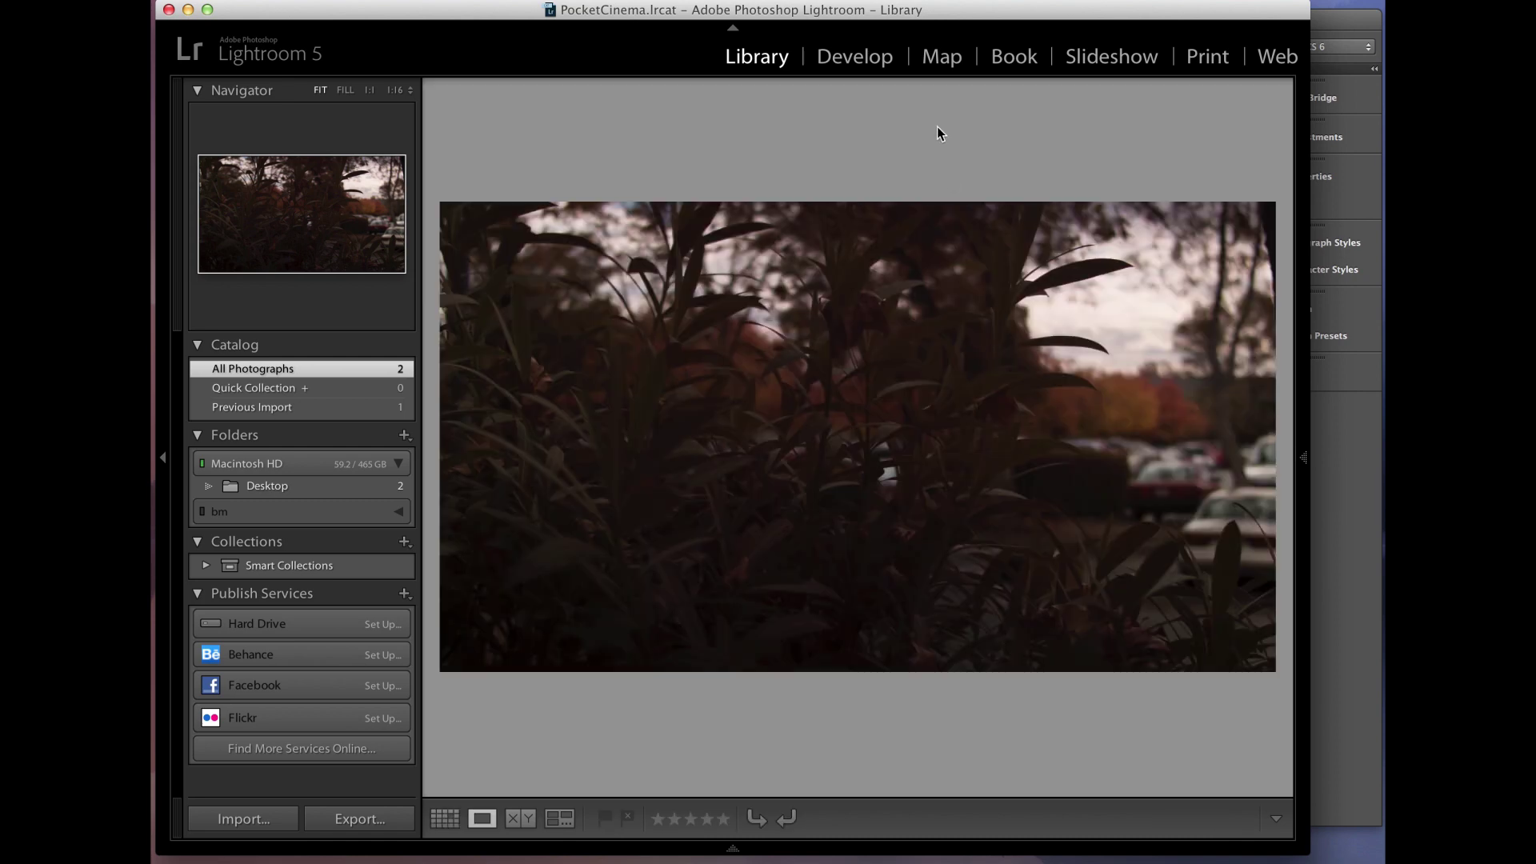
Move Underexposed.dng into Develop, browse the right-hand panels, and open the white balance presets
{"action": "key", "text": "d"}
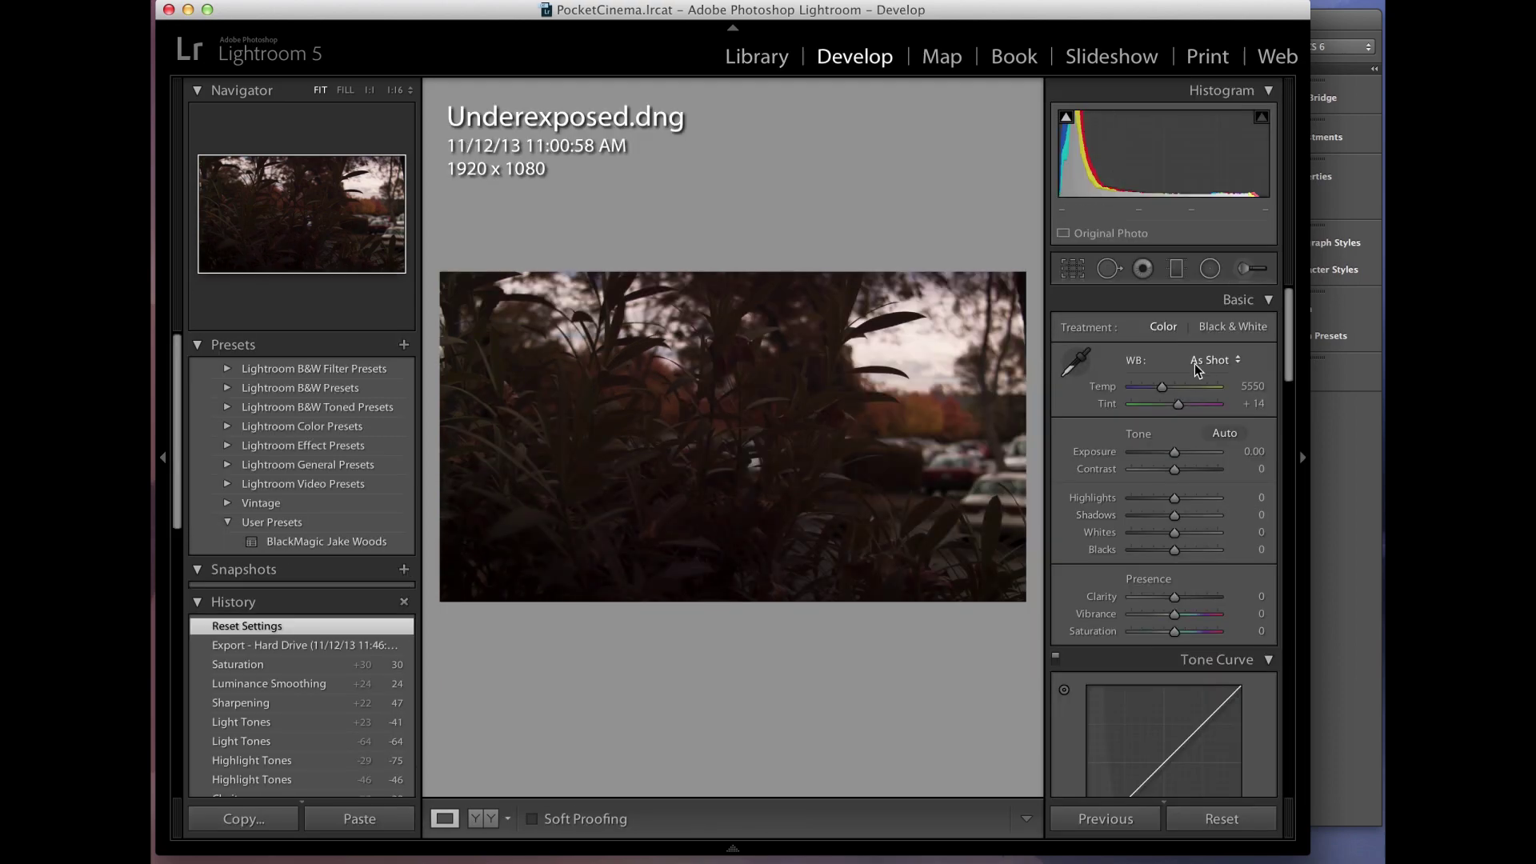
{"action": "scroll", "coordinate": [1245, 348], "scroll_direction": "down", "scroll_amount": 20}
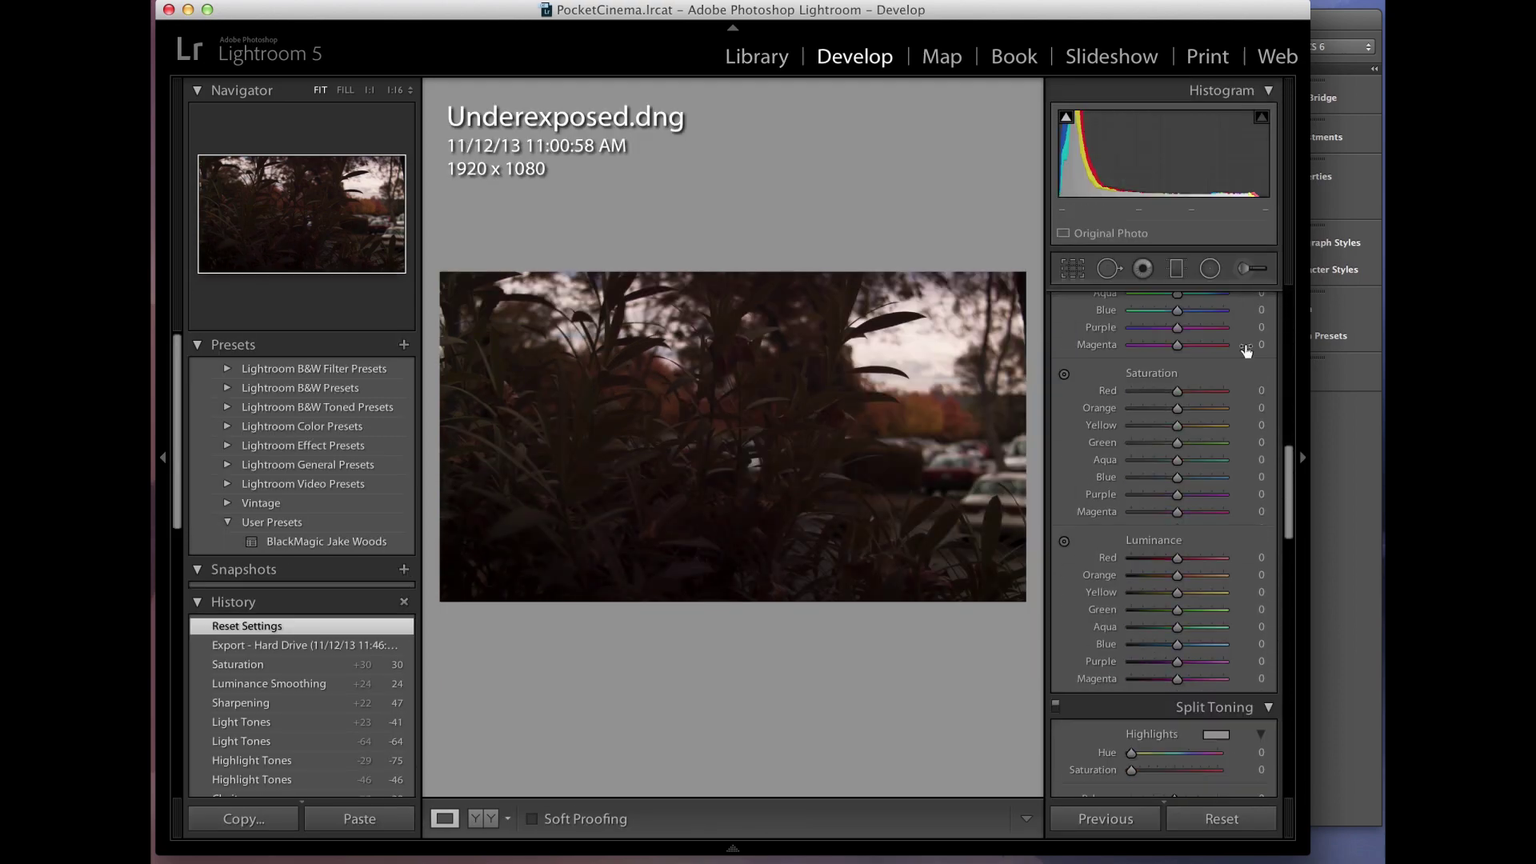
{"action": "scroll", "coordinate": [1244, 347], "scroll_direction": "up", "scroll_amount": 18}
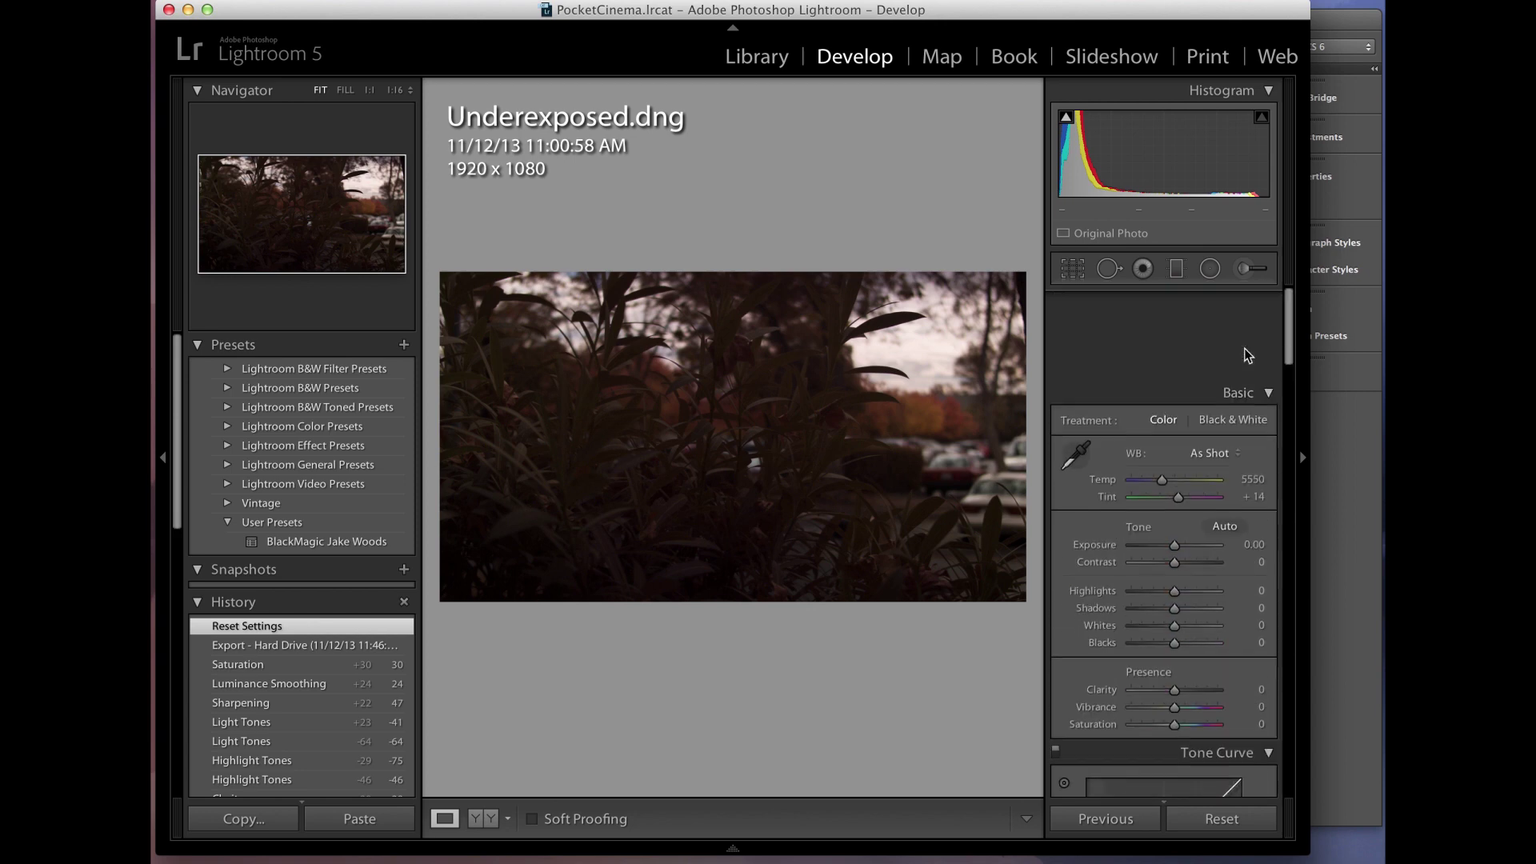
{"action": "scroll", "coordinate": [1244, 350], "scroll_direction": "down", "scroll_amount": 6}
{"action": "scroll", "coordinate": [1245, 352], "scroll_direction": "up", "scroll_amount": 4}
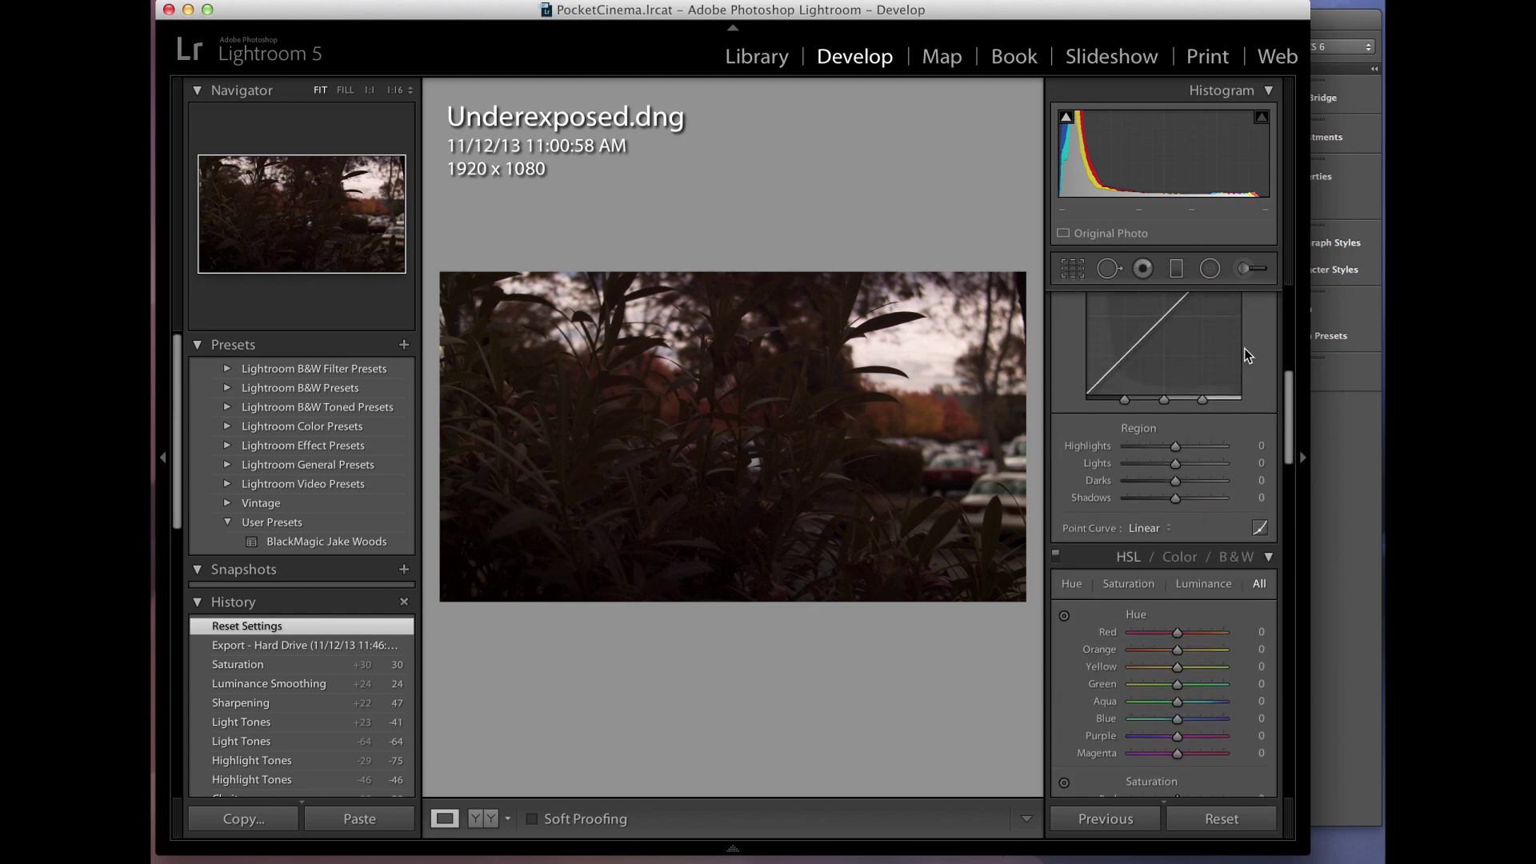
{"action": "scroll", "coordinate": [1245, 348], "scroll_direction": "down", "scroll_amount": 5}
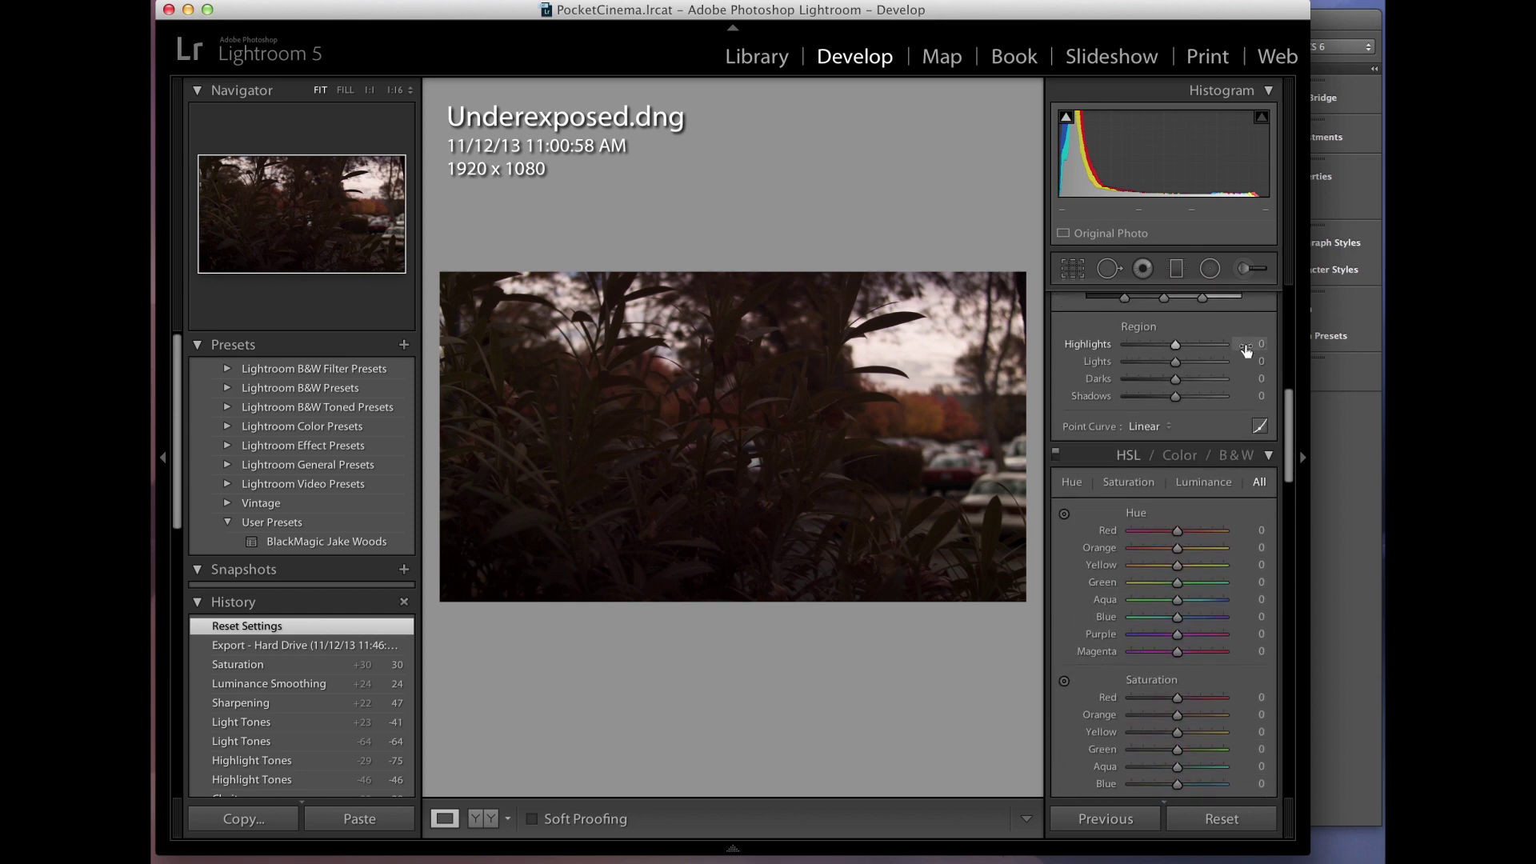
{"action": "scroll", "coordinate": [1244, 352], "scroll_direction": "up", "scroll_amount": 7}
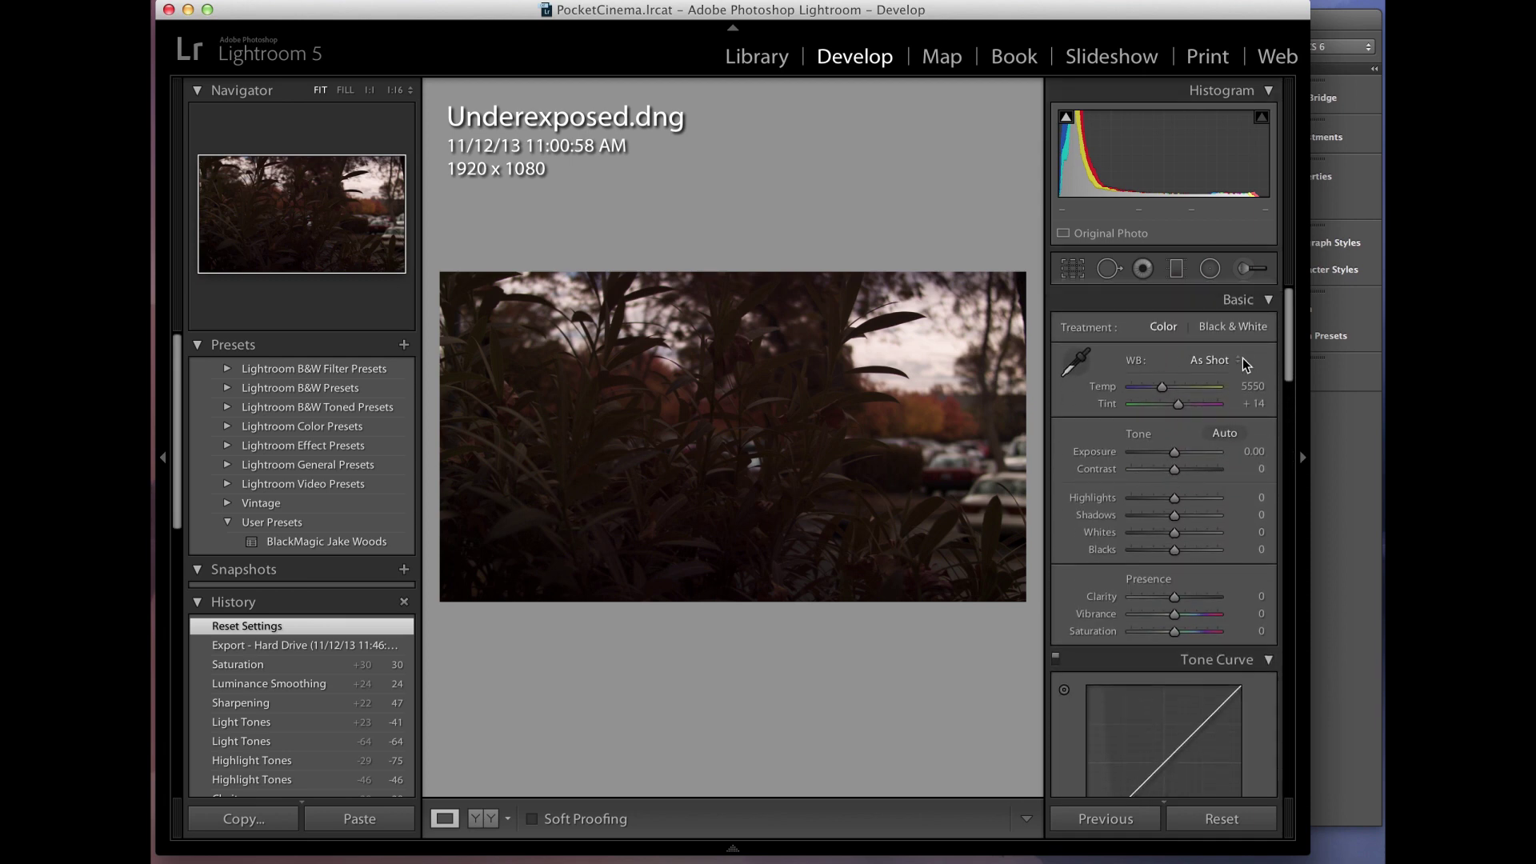
{"action": "left_click", "coordinate": [1229, 361]}
Set white balance to Auto, Exposure to +1.05, and lift Shadows to +60
{"action": "left_click", "coordinate": [1220, 372]}
{"action": "left_click_drag", "start_coordinate": [1175, 452], "coordinate": [1182, 454]}
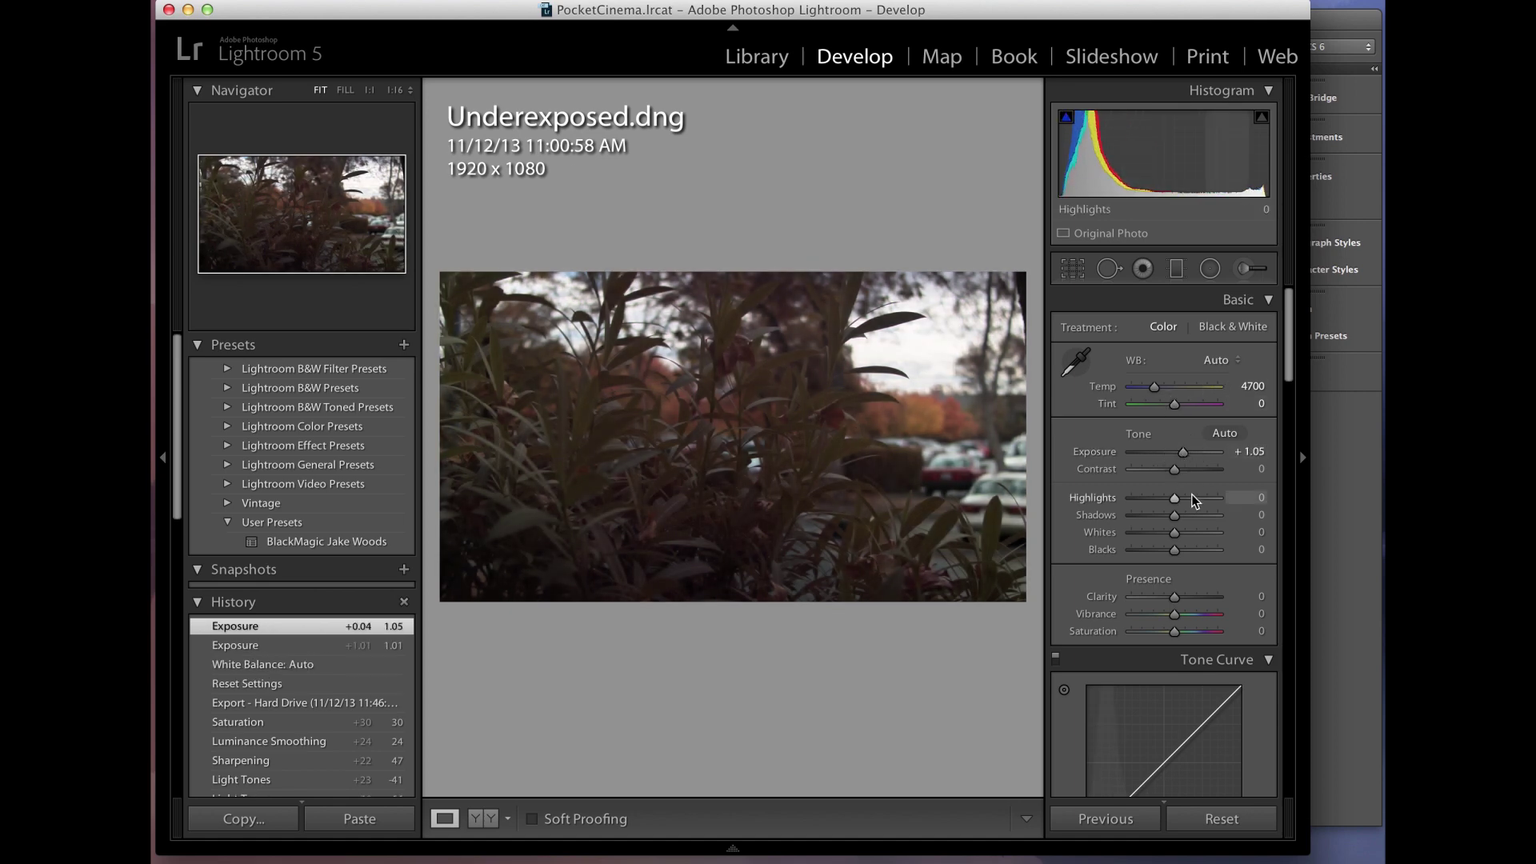
{"action": "left_click_drag", "start_coordinate": [1174, 515], "coordinate": [1199, 518]}
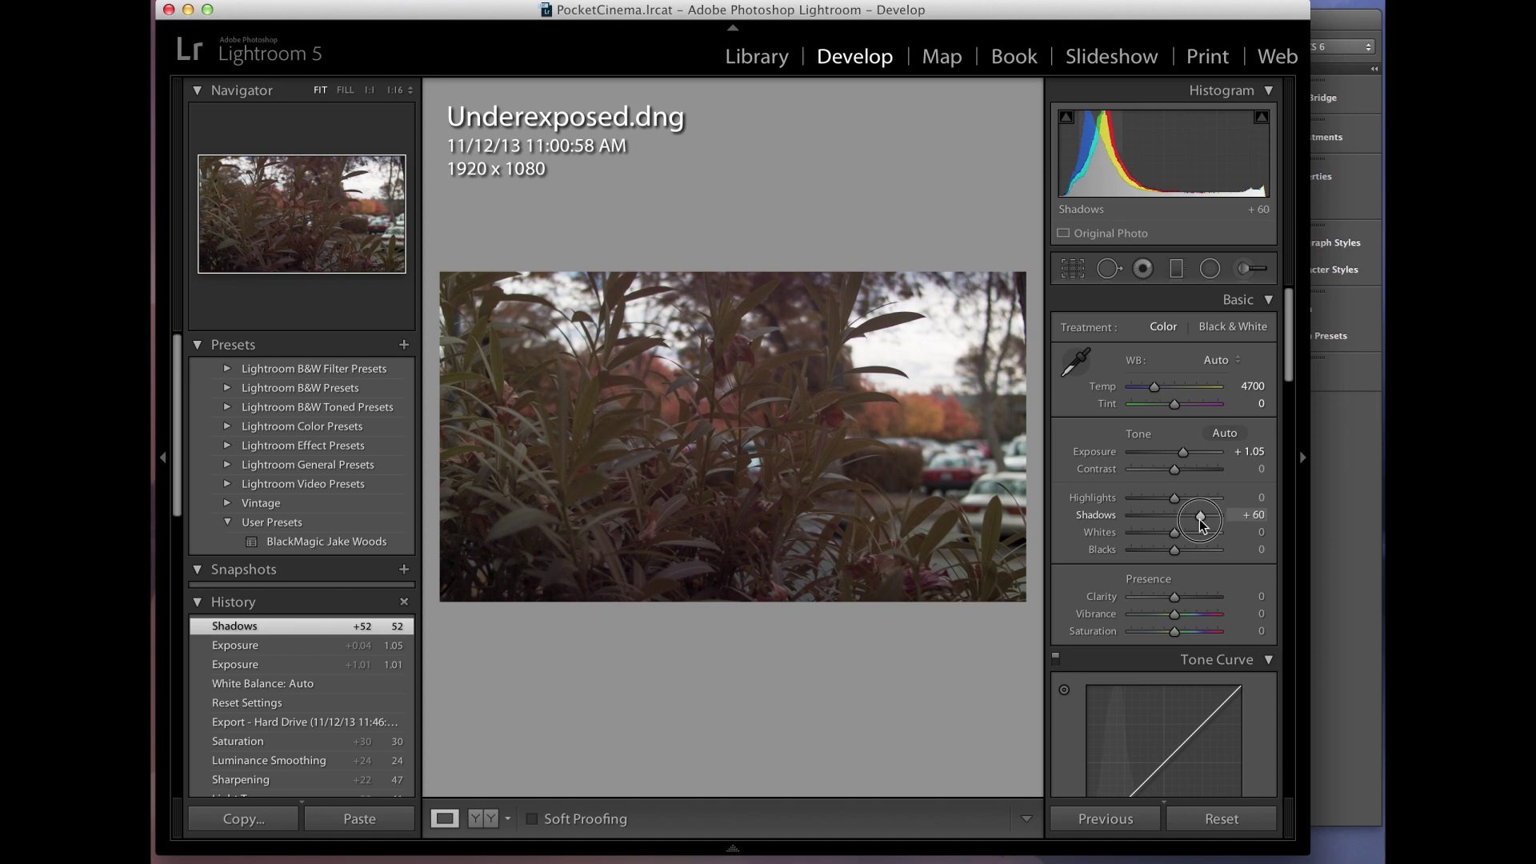
Raise Vibrance to +29 and Saturation to +27
{"action": "right_click", "coordinate": [1186, 616]}
{"action": "key", "text": "Escape"}
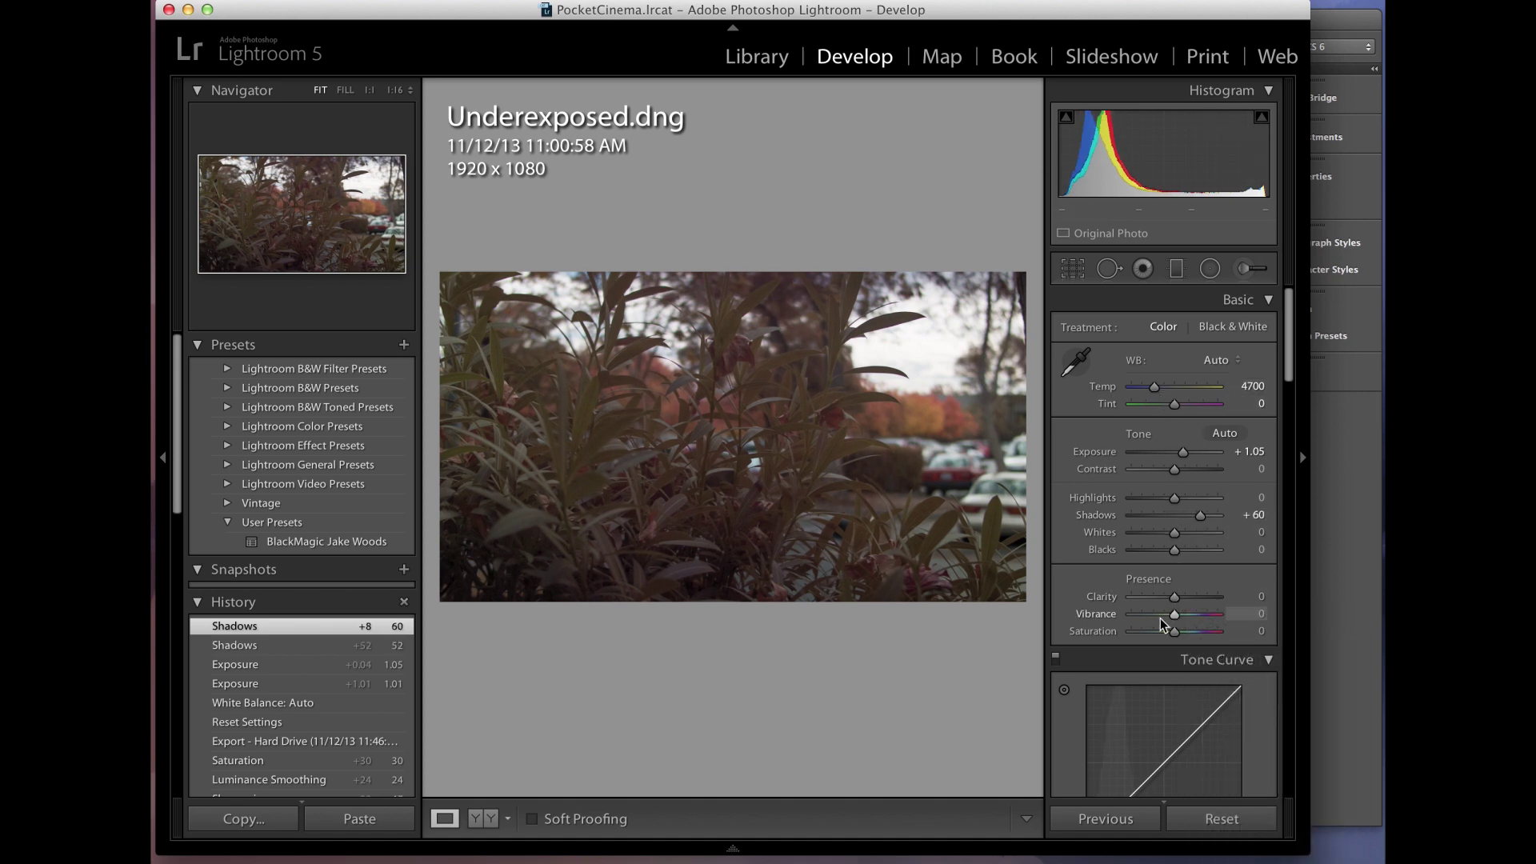
{"action": "left_click_drag", "start_coordinate": [1192, 617], "coordinate": [1185, 627]}
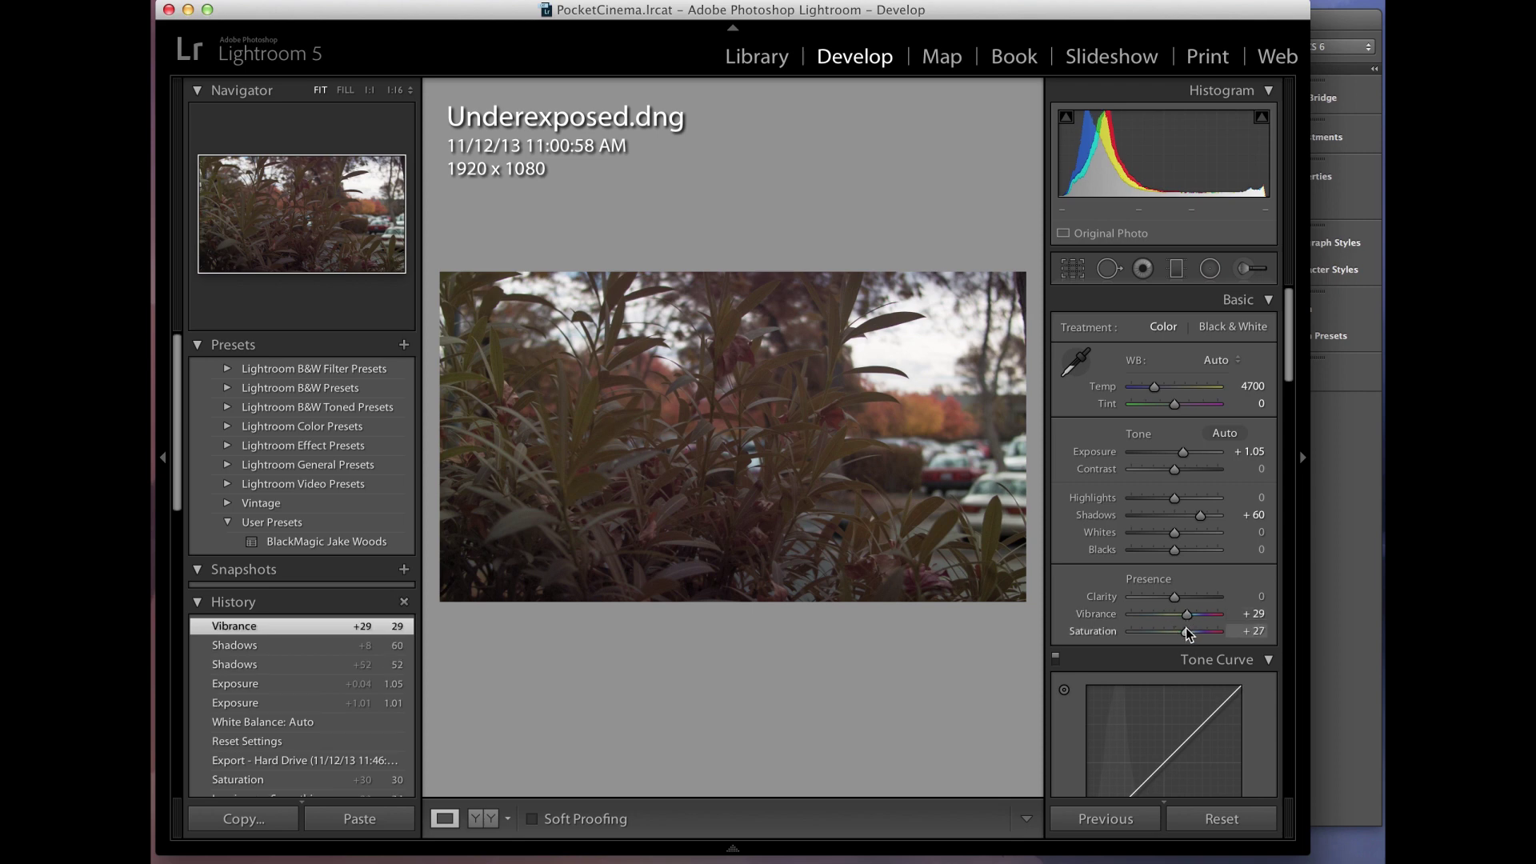
Set tone curve Highlights to -56 and Lights to +27, scrolling down toward the Detail panel
{"action": "scroll", "coordinate": [1217, 507], "scroll_direction": "down", "scroll_amount": 5}
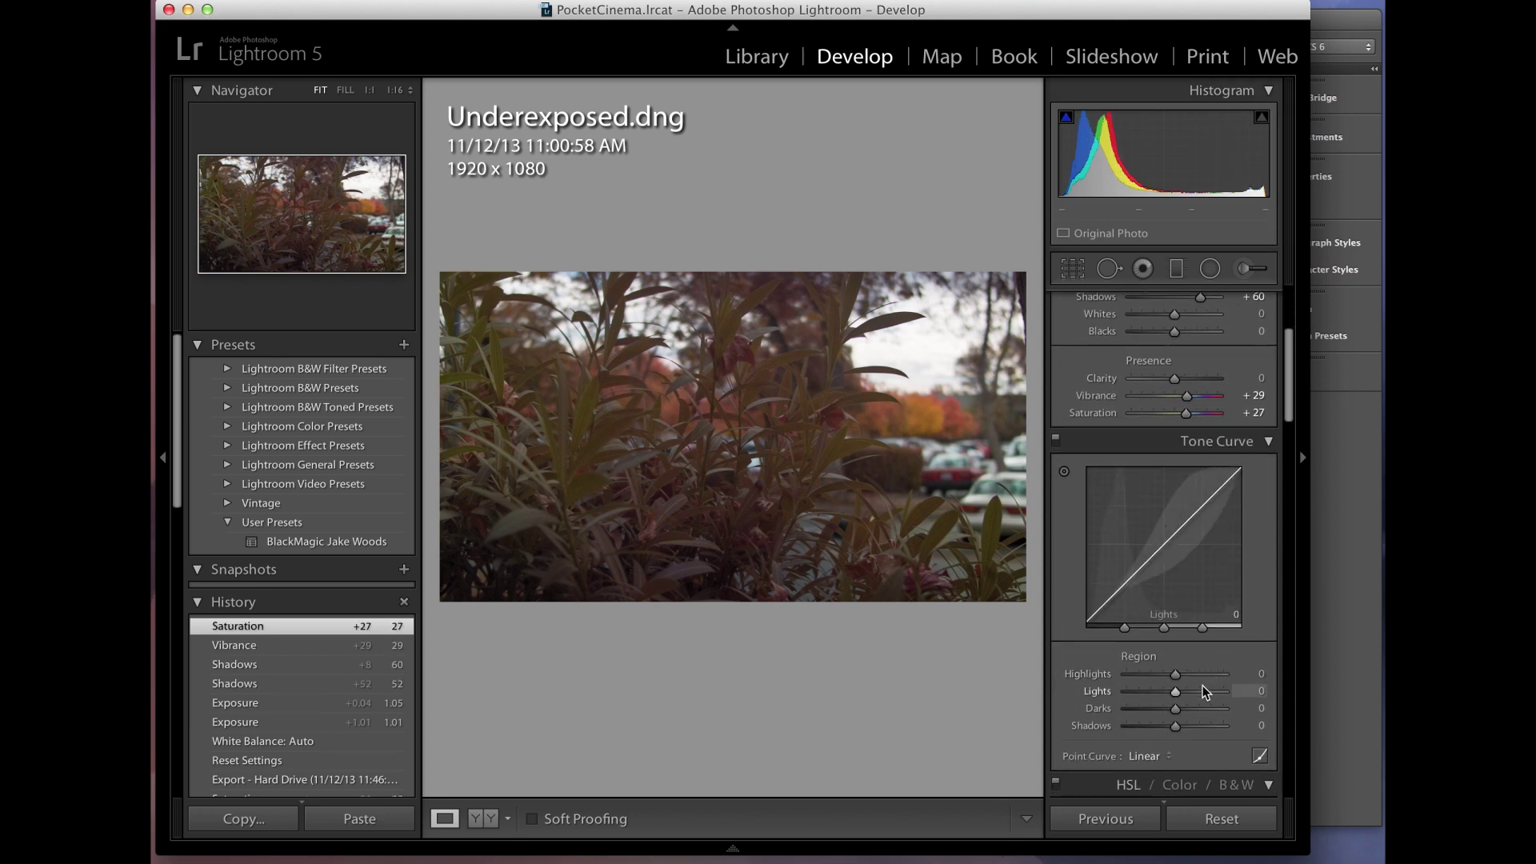
{"action": "left_click_drag", "start_coordinate": [1186, 673], "coordinate": [1145, 673]}
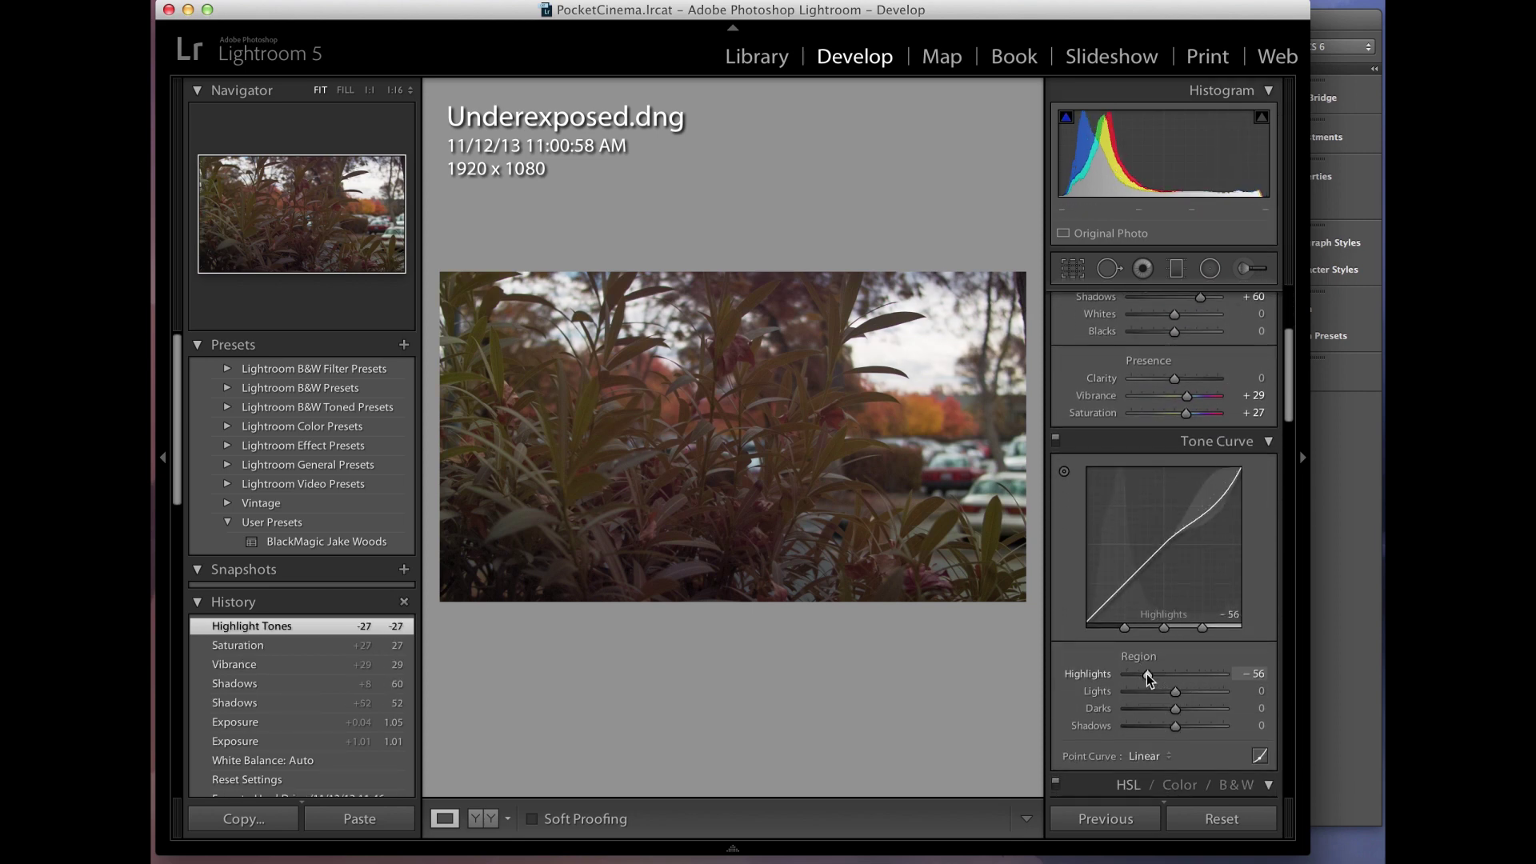
{"action": "scroll", "coordinate": [1208, 648], "scroll_direction": "down", "scroll_amount": 2}
{"action": "left_click", "coordinate": [1187, 649]}
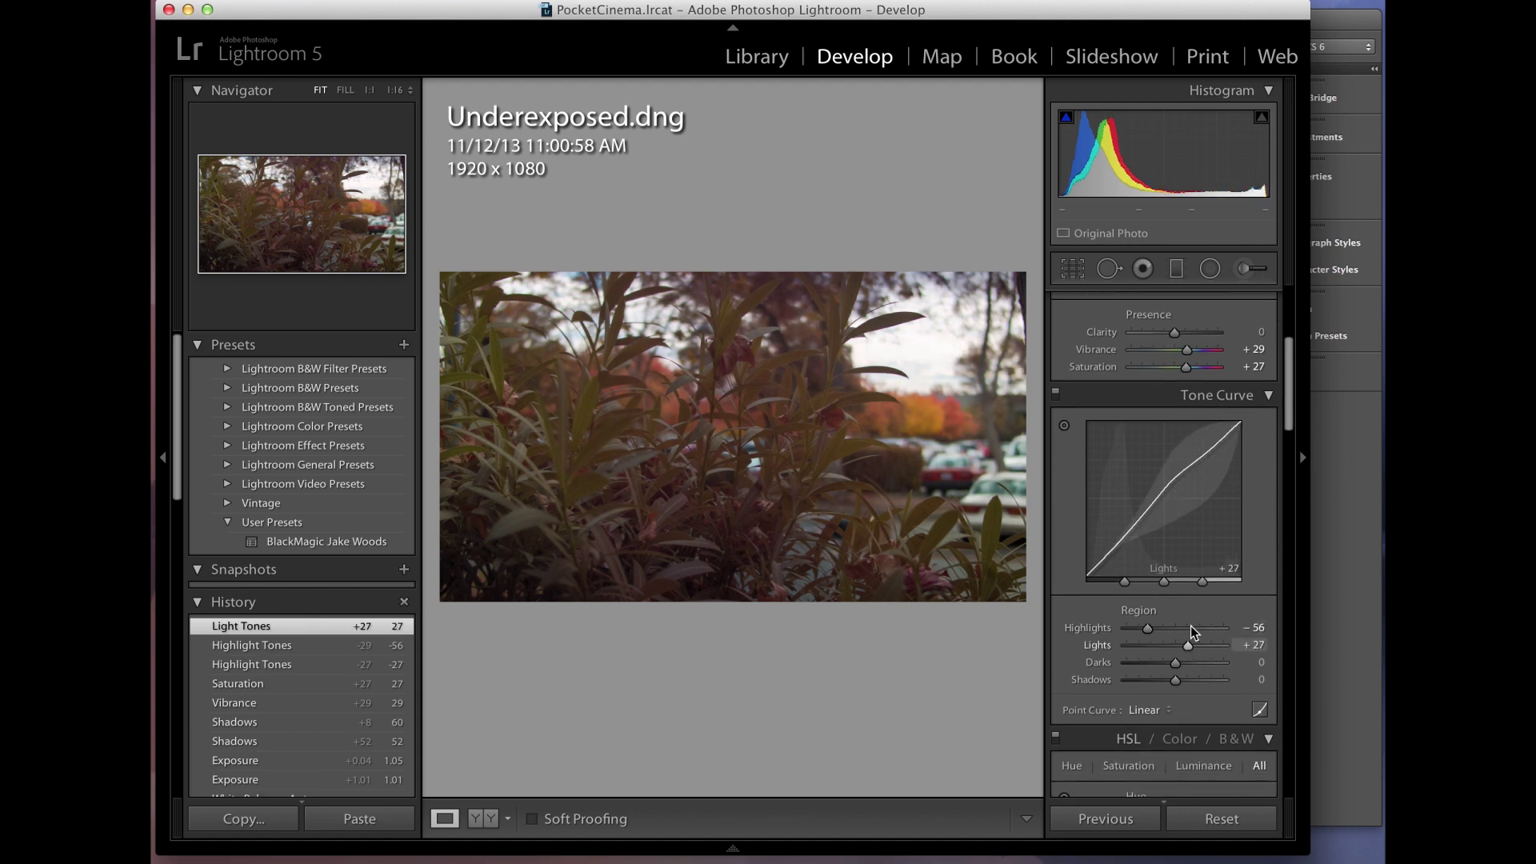
{"action": "scroll", "coordinate": [1191, 624], "scroll_direction": "down", "scroll_amount": 2}
{"action": "scroll", "coordinate": [1191, 622], "scroll_direction": "down", "scroll_amount": 5}
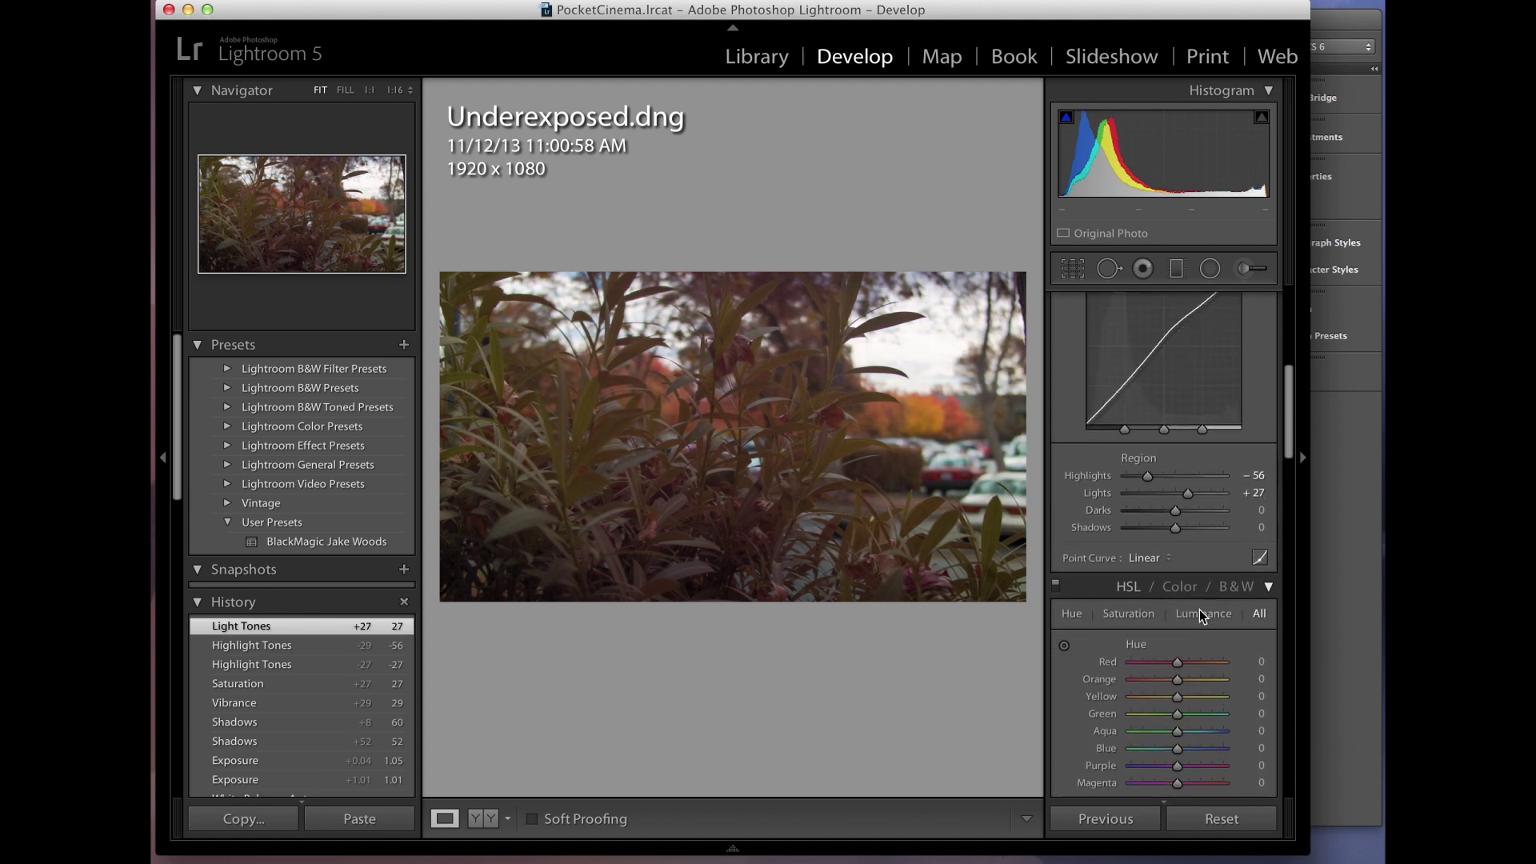
{"action": "scroll", "coordinate": [1198, 608], "scroll_direction": "down", "scroll_amount": 10}
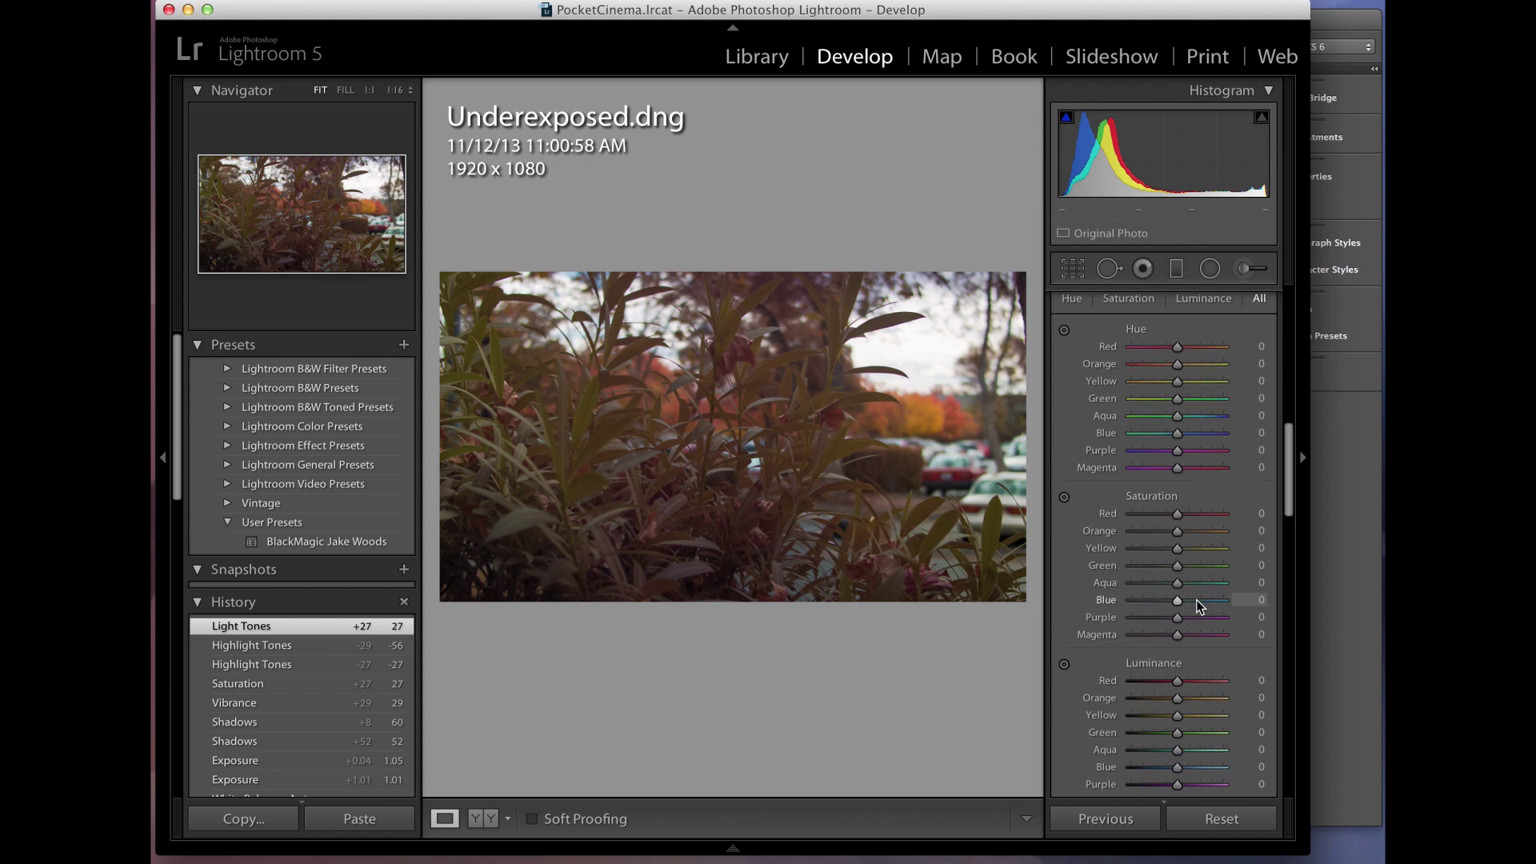
{"action": "scroll", "coordinate": [1196, 599], "scroll_direction": "down", "scroll_amount": 1}
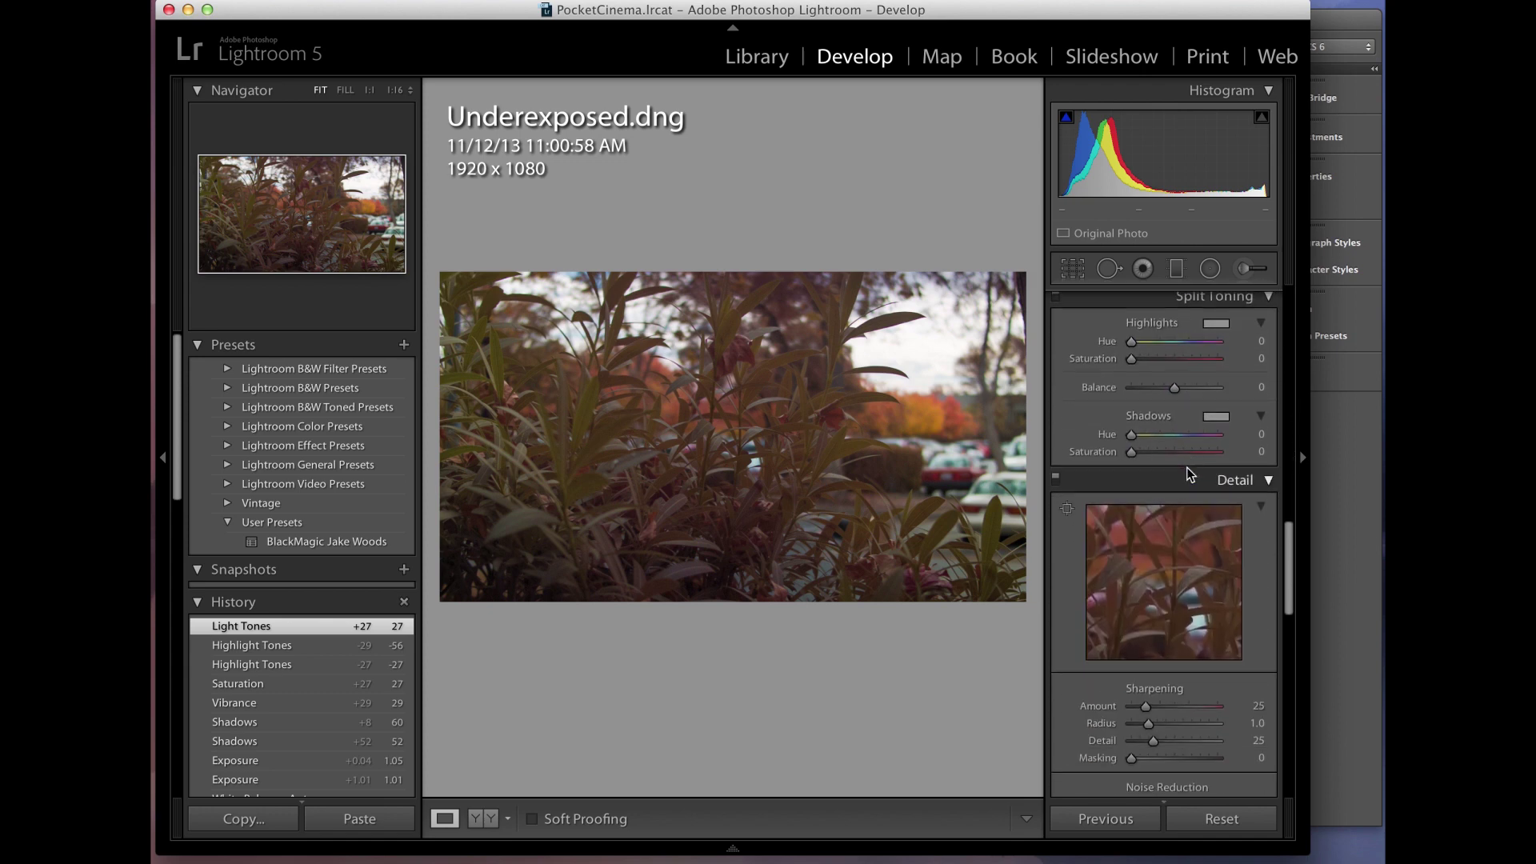
{"action": "scroll", "coordinate": [1187, 467], "scroll_direction": "down", "scroll_amount": 5}
Set sharpening Amount to 48 and Luminance noise reduction to 32, then open the File menu
{"action": "left_click", "coordinate": [1158, 535]}
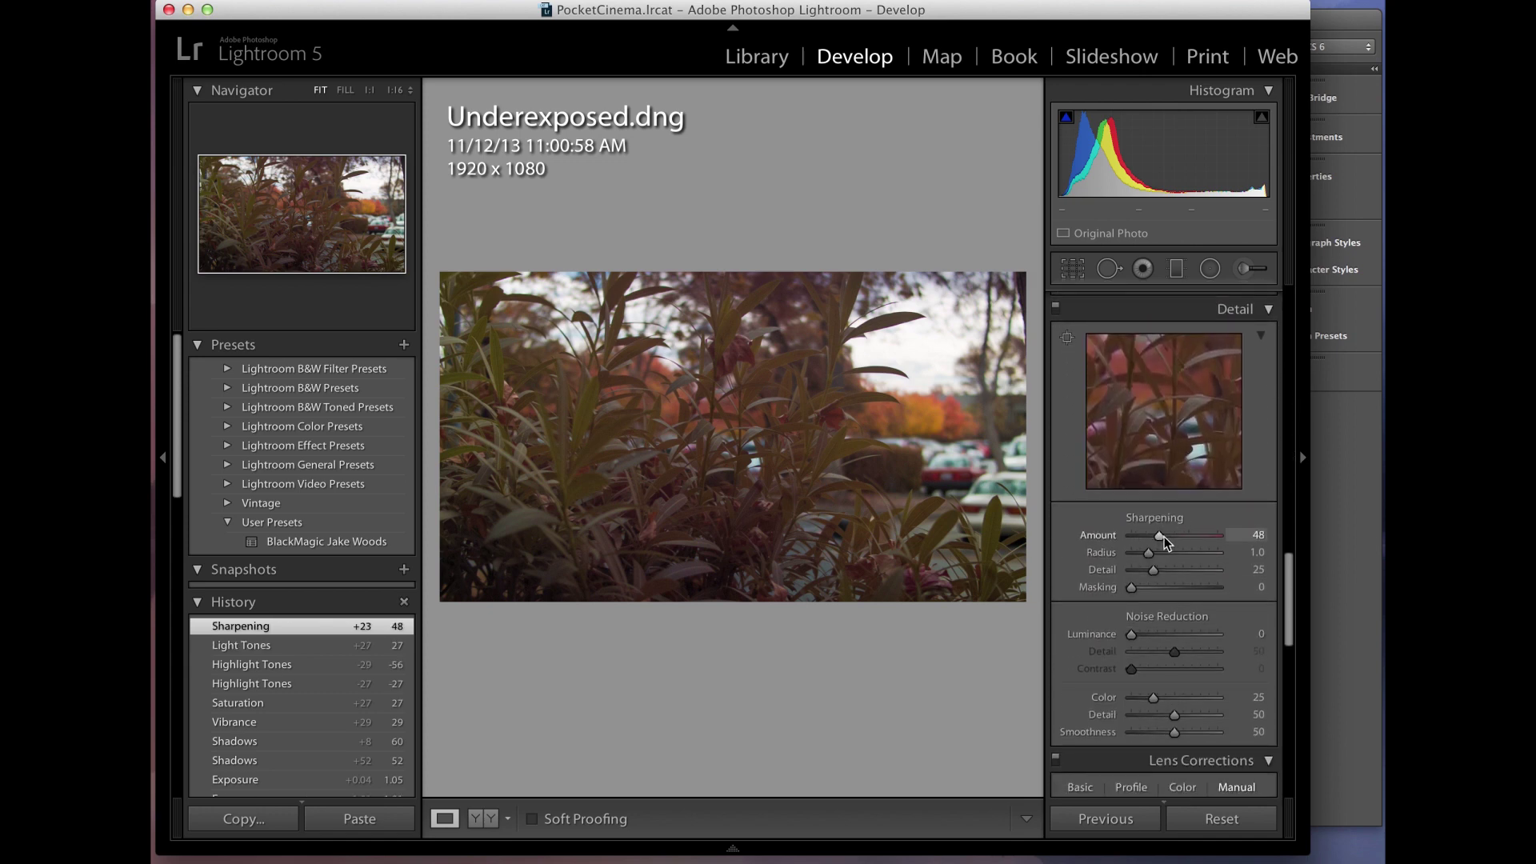
{"action": "left_click", "coordinate": [1158, 635]}
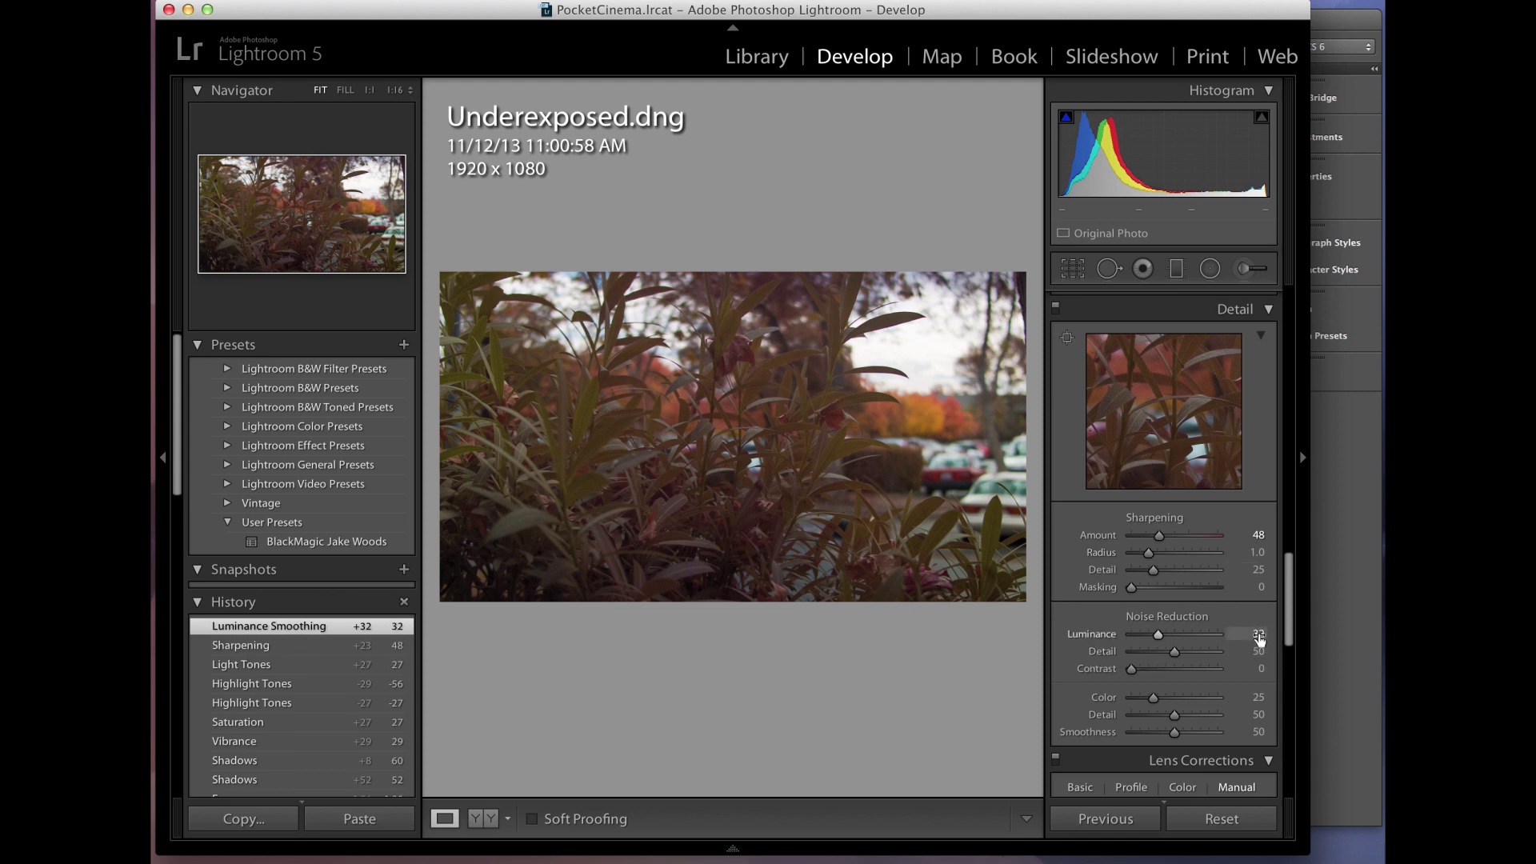
{"action": "scroll", "coordinate": [1206, 603], "scroll_direction": "down", "scroll_amount": 5}
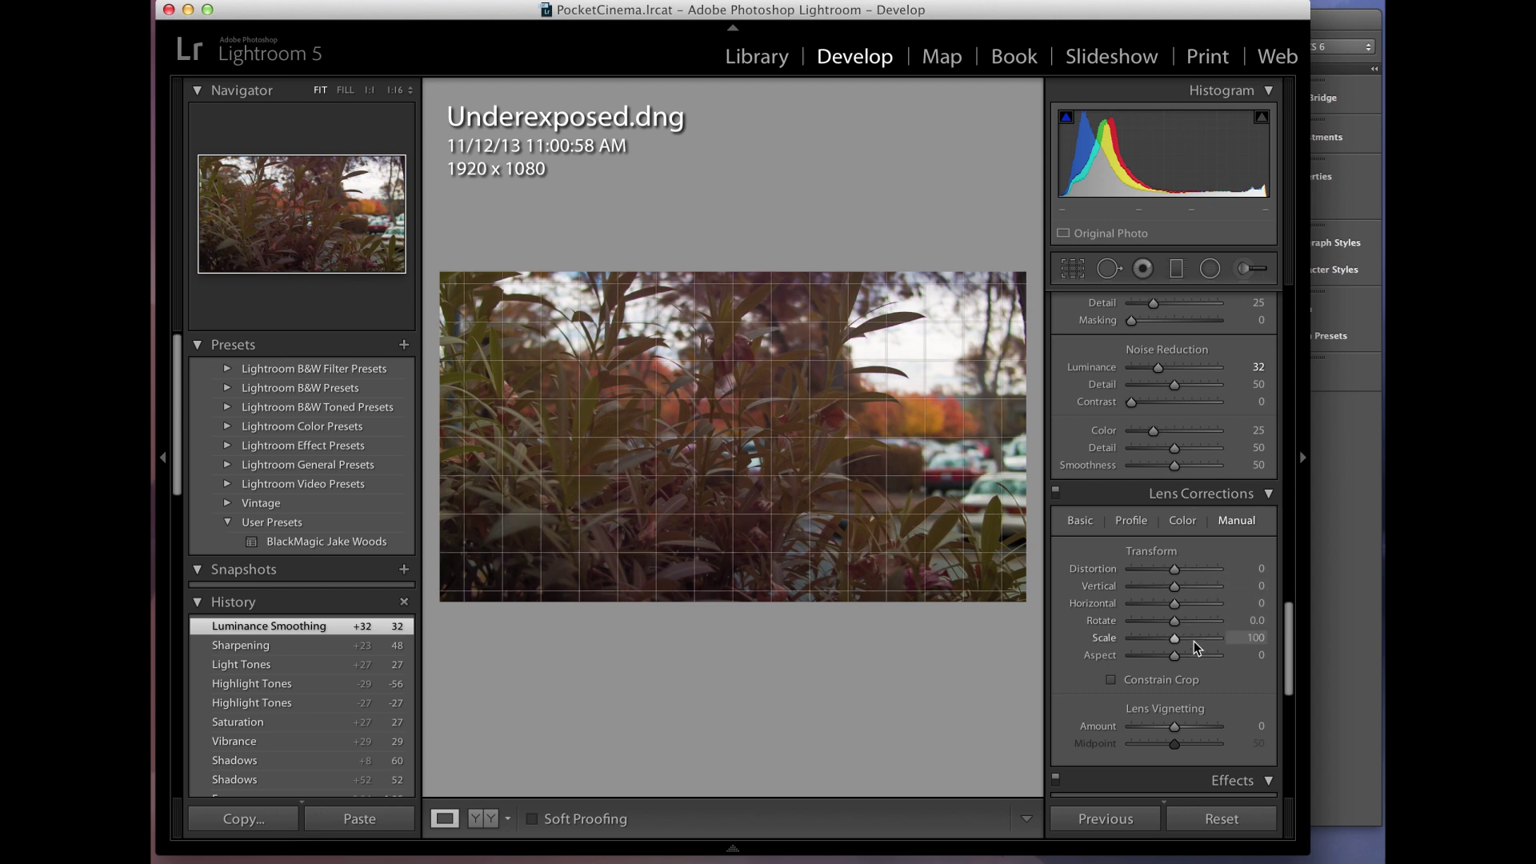
{"action": "scroll", "coordinate": [1165, 731], "scroll_direction": "down", "scroll_amount": 10}
{"action": "scroll", "coordinate": [1164, 731], "scroll_direction": "up", "scroll_amount": 5}
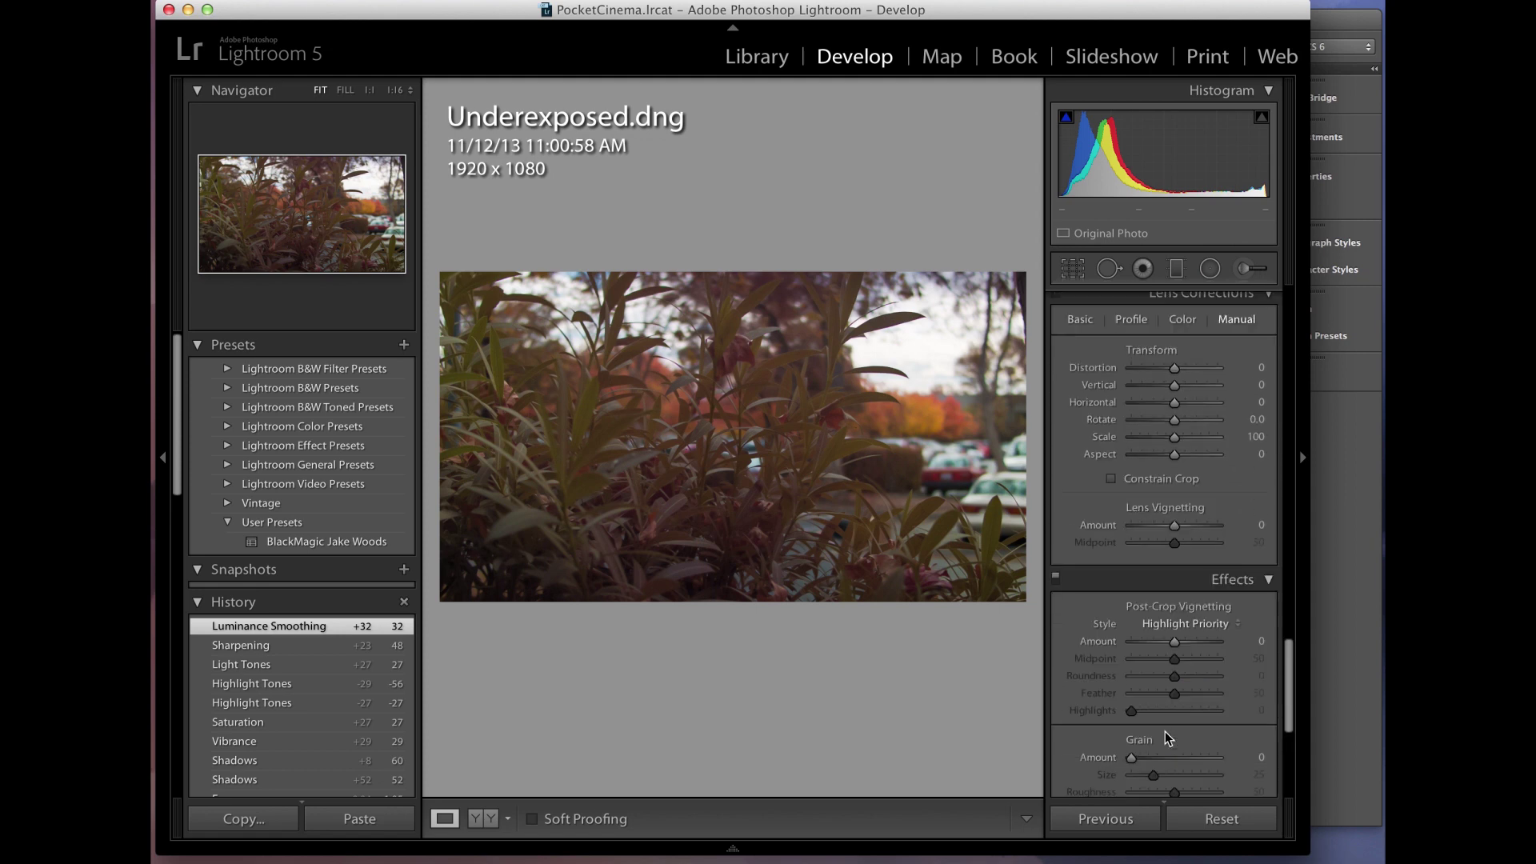
{"action": "scroll", "coordinate": [1165, 731], "scroll_direction": "up", "scroll_amount": 6}
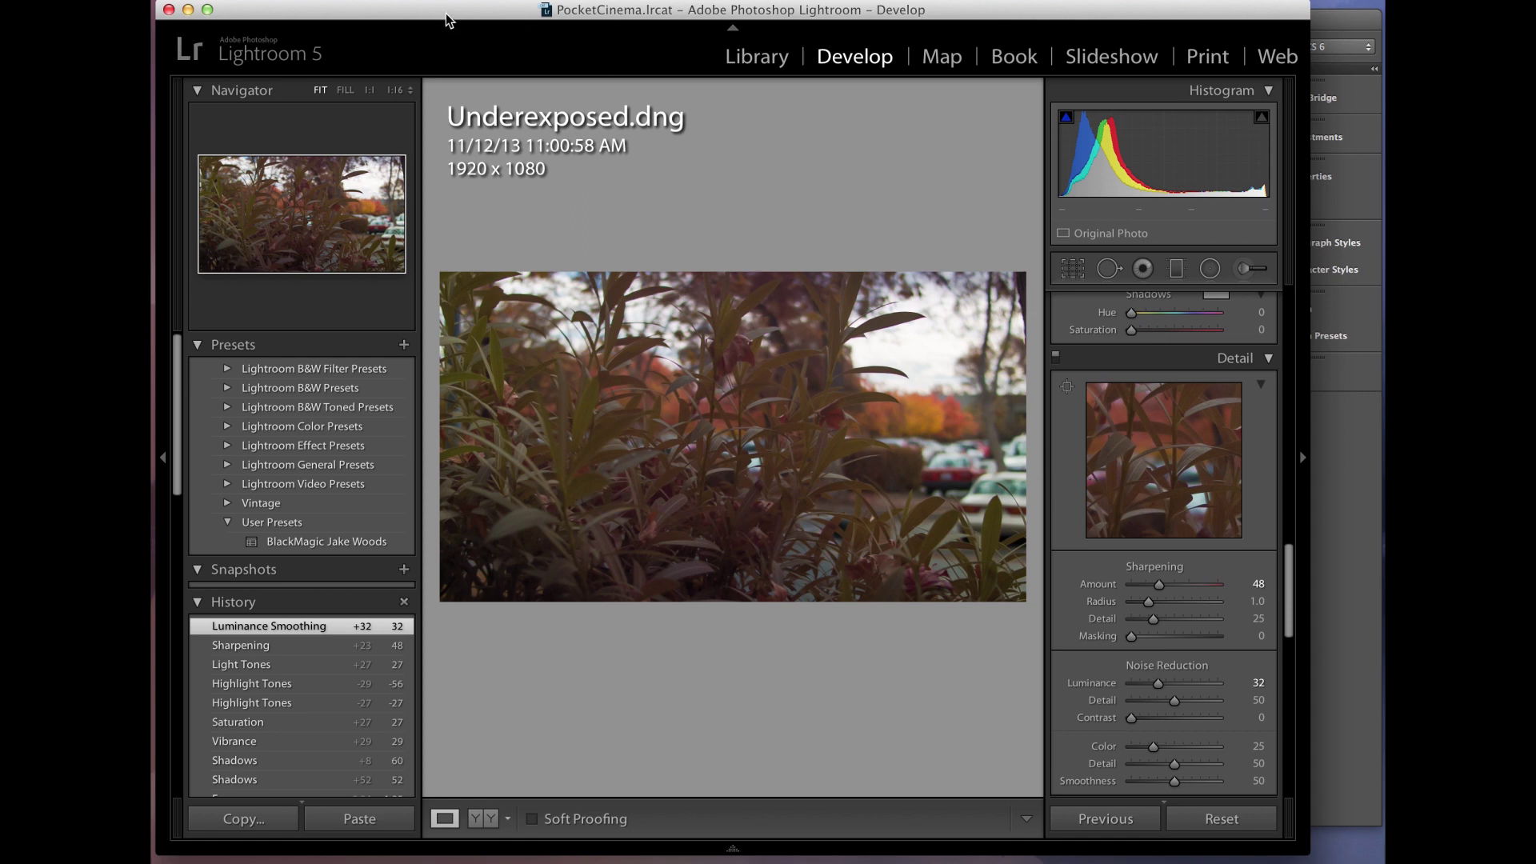
{"action": "left_click_drag", "start_coordinate": [446, 20], "coordinate": [456, 24]}
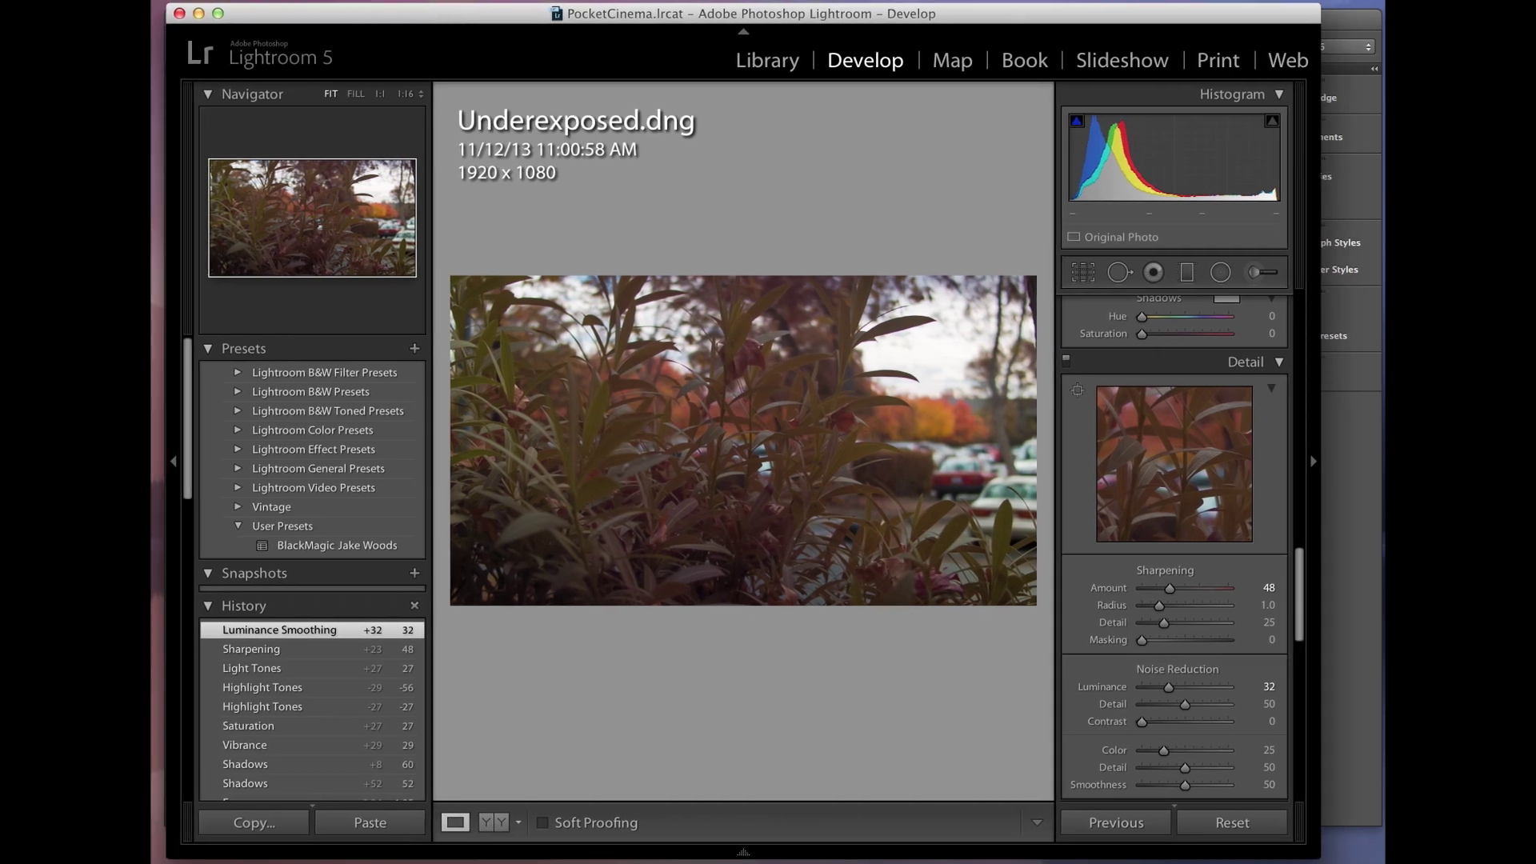
{"action": "left_click", "coordinate": [312, 2]}
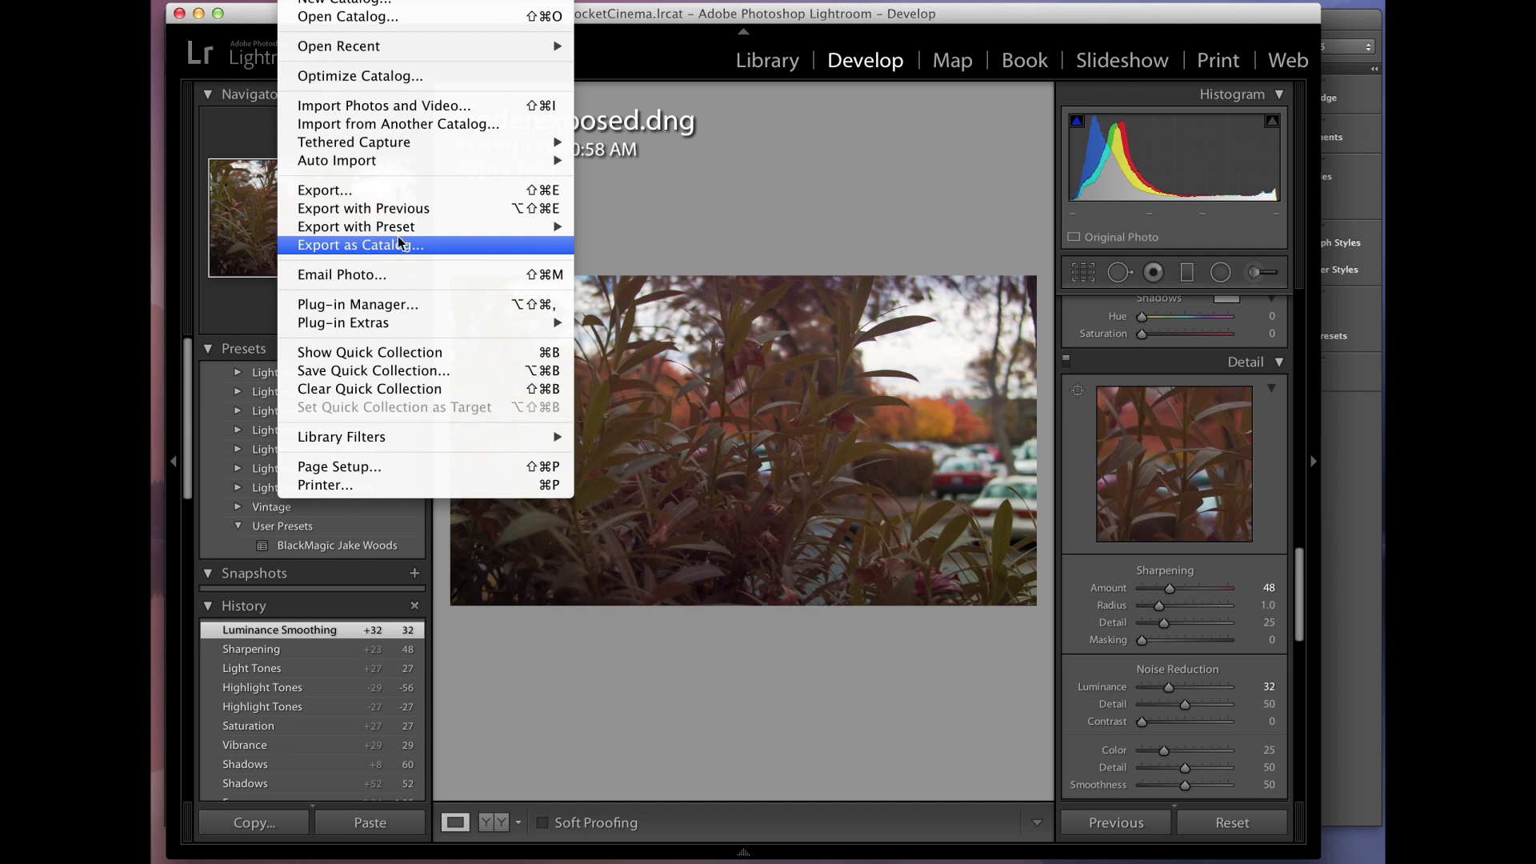
Start exporting the photo and keep DNG as the image format
{"action": "left_click", "coordinate": [420, 197]}
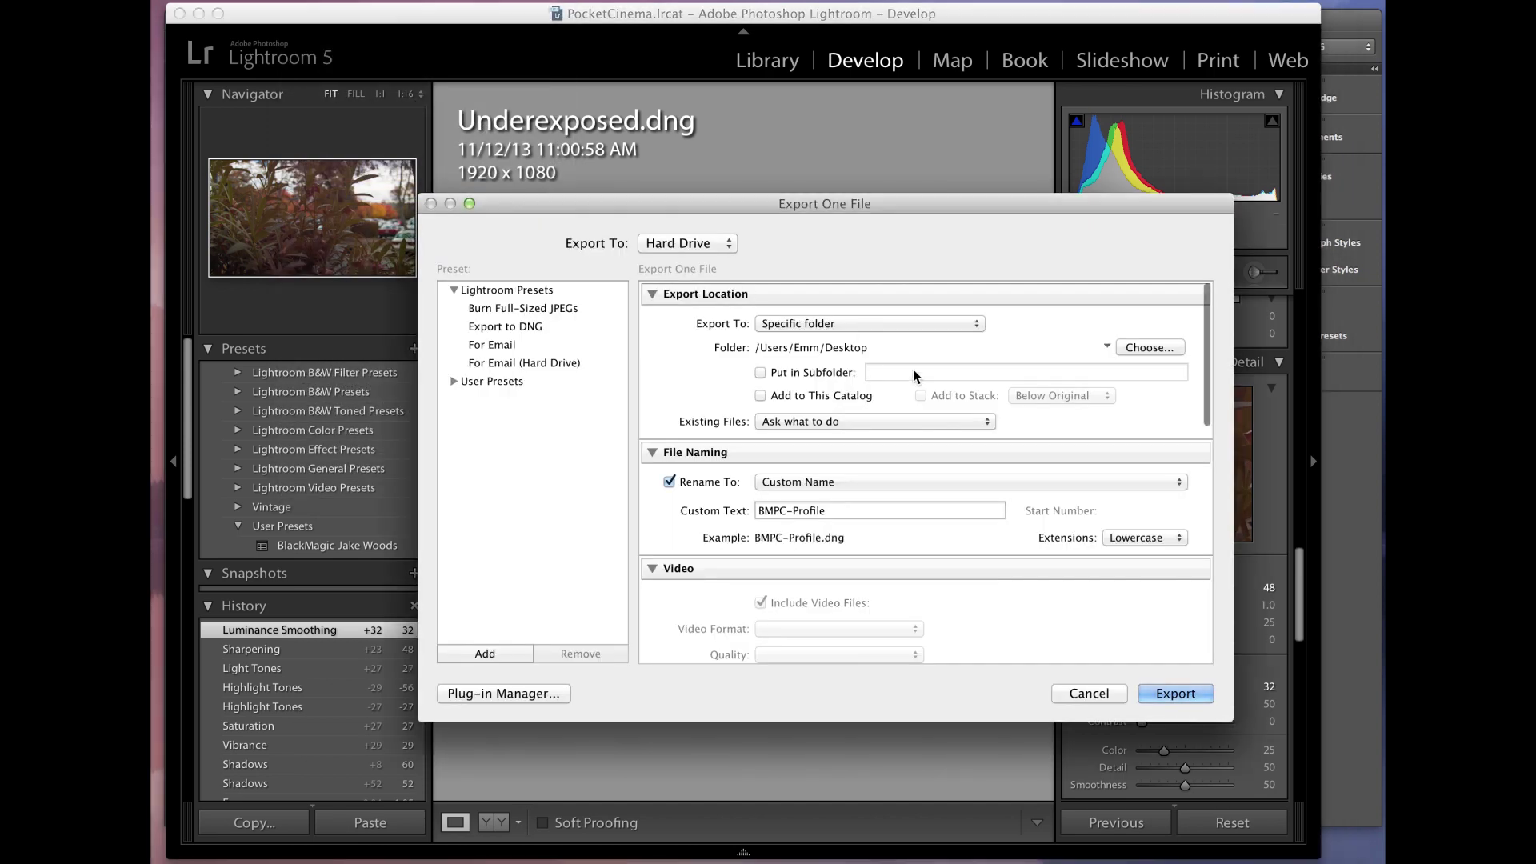
{"action": "scroll", "coordinate": [913, 375], "scroll_direction": "down", "scroll_amount": 3}
{"action": "scroll", "coordinate": [914, 374], "scroll_direction": "down", "scroll_amount": 5}
{"action": "scroll", "coordinate": [914, 375], "scroll_direction": "up", "scroll_amount": 3}
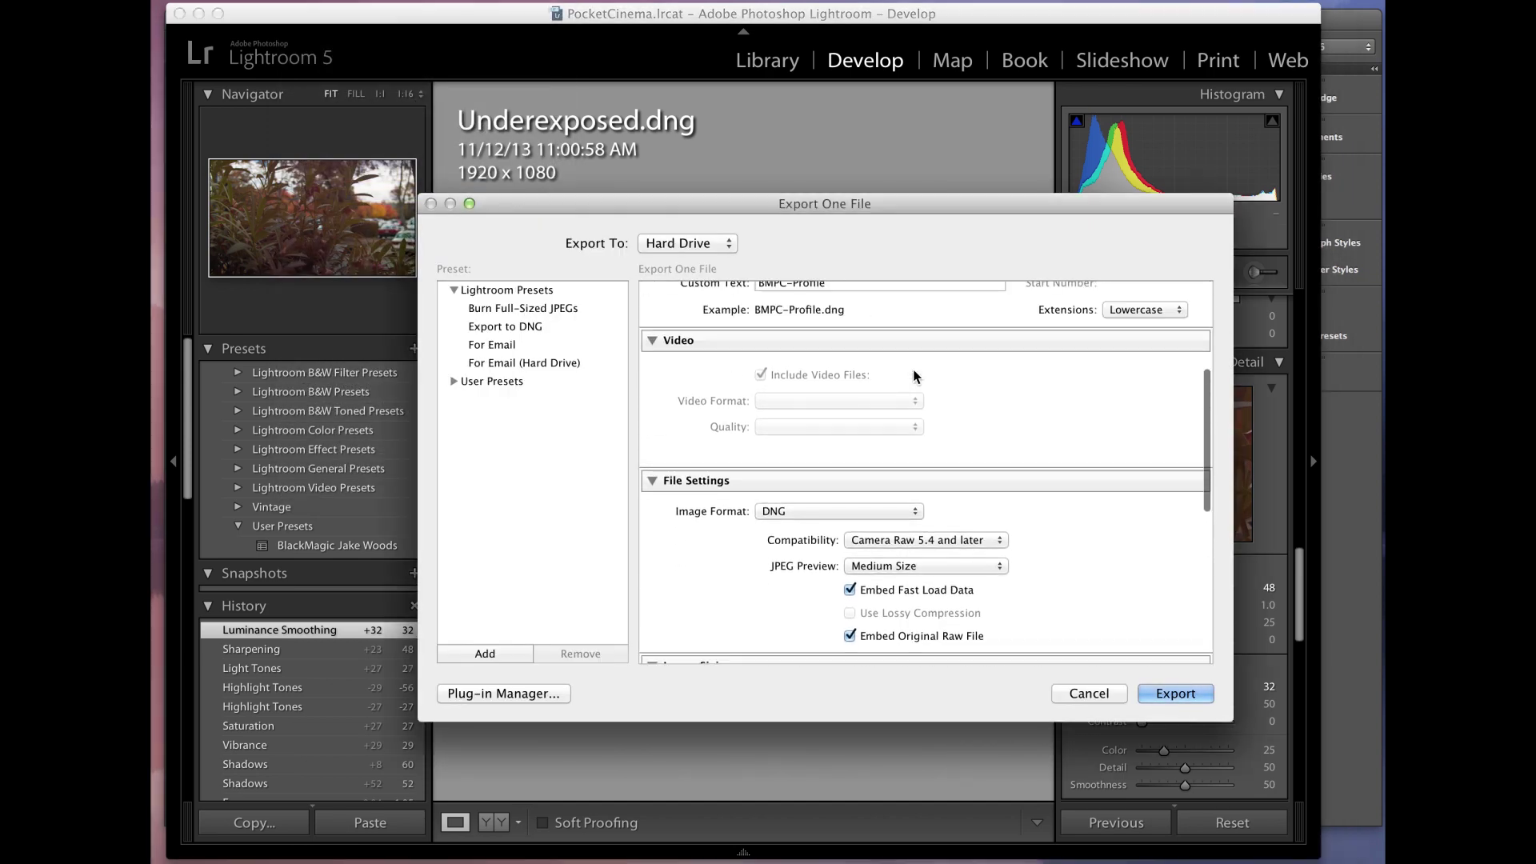
{"action": "scroll", "coordinate": [914, 375], "scroll_direction": "up", "scroll_amount": 3}
{"action": "scroll", "coordinate": [913, 374], "scroll_direction": "down", "scroll_amount": 6}
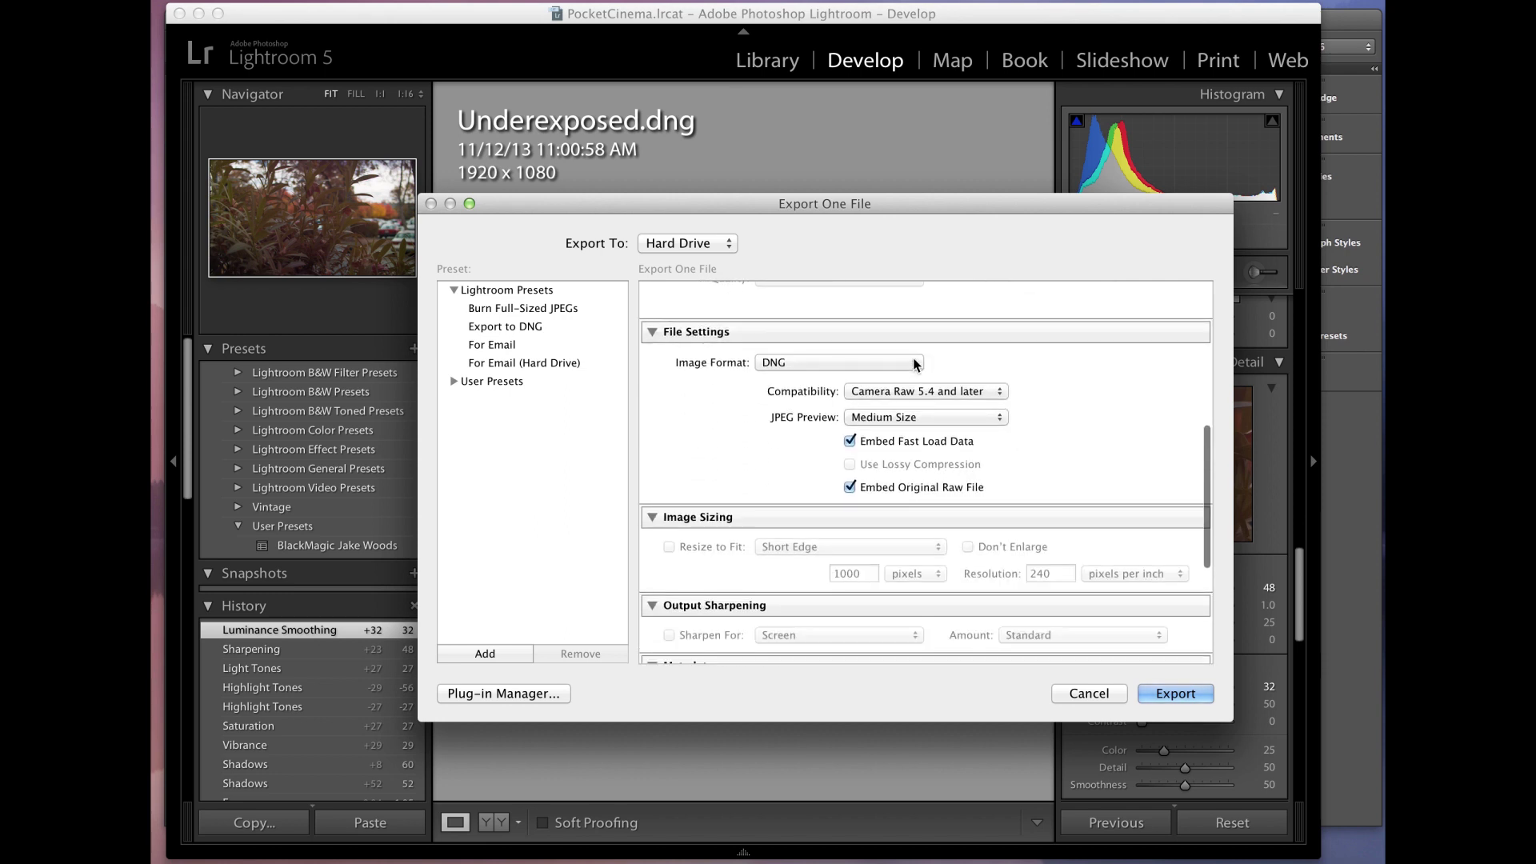
{"action": "left_click", "coordinate": [908, 365]}
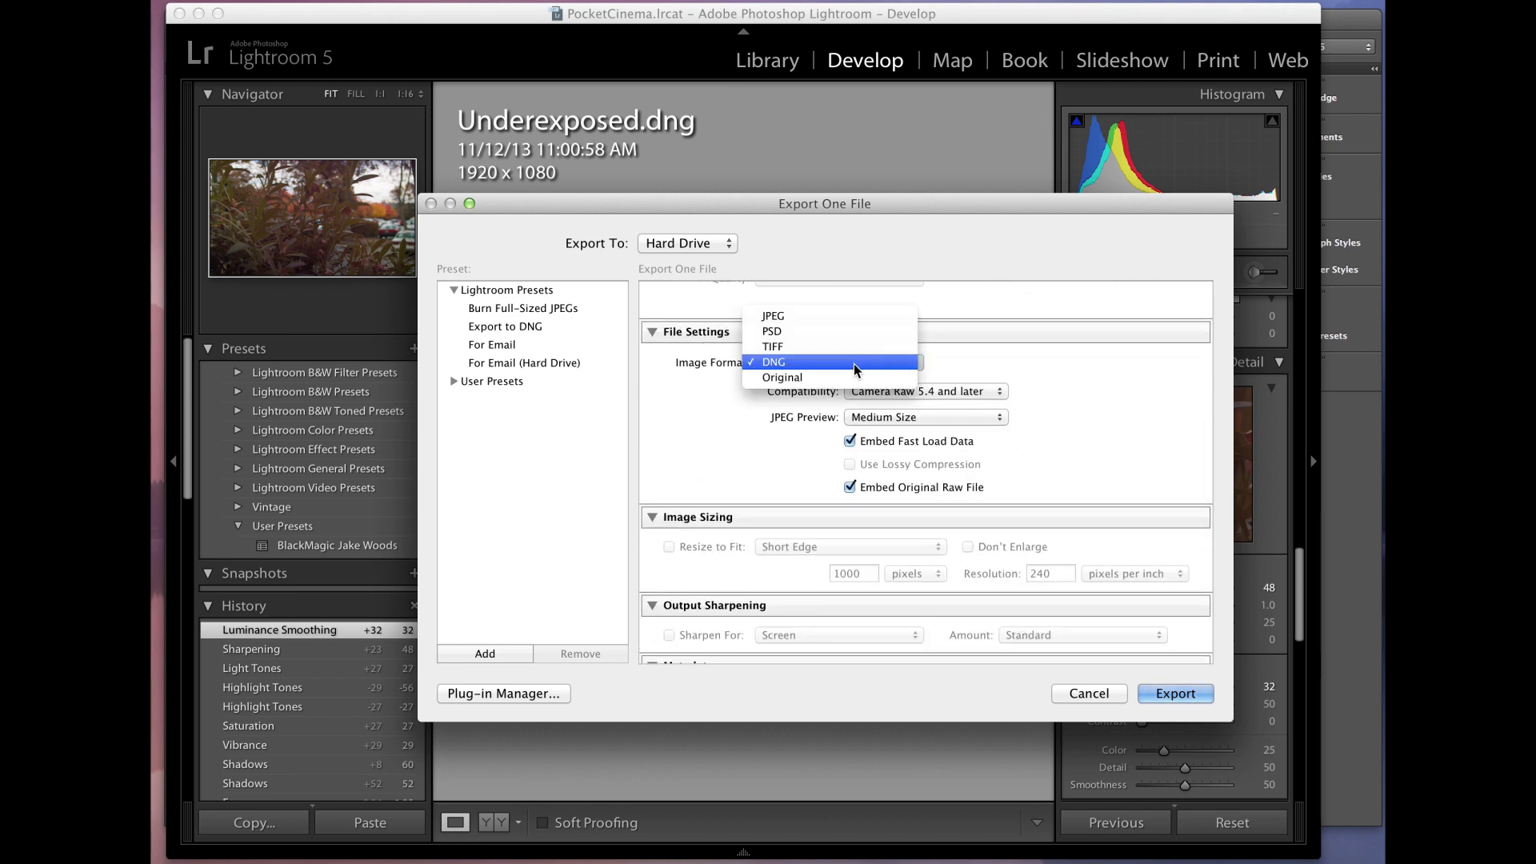
{"action": "left_click", "coordinate": [823, 367]}
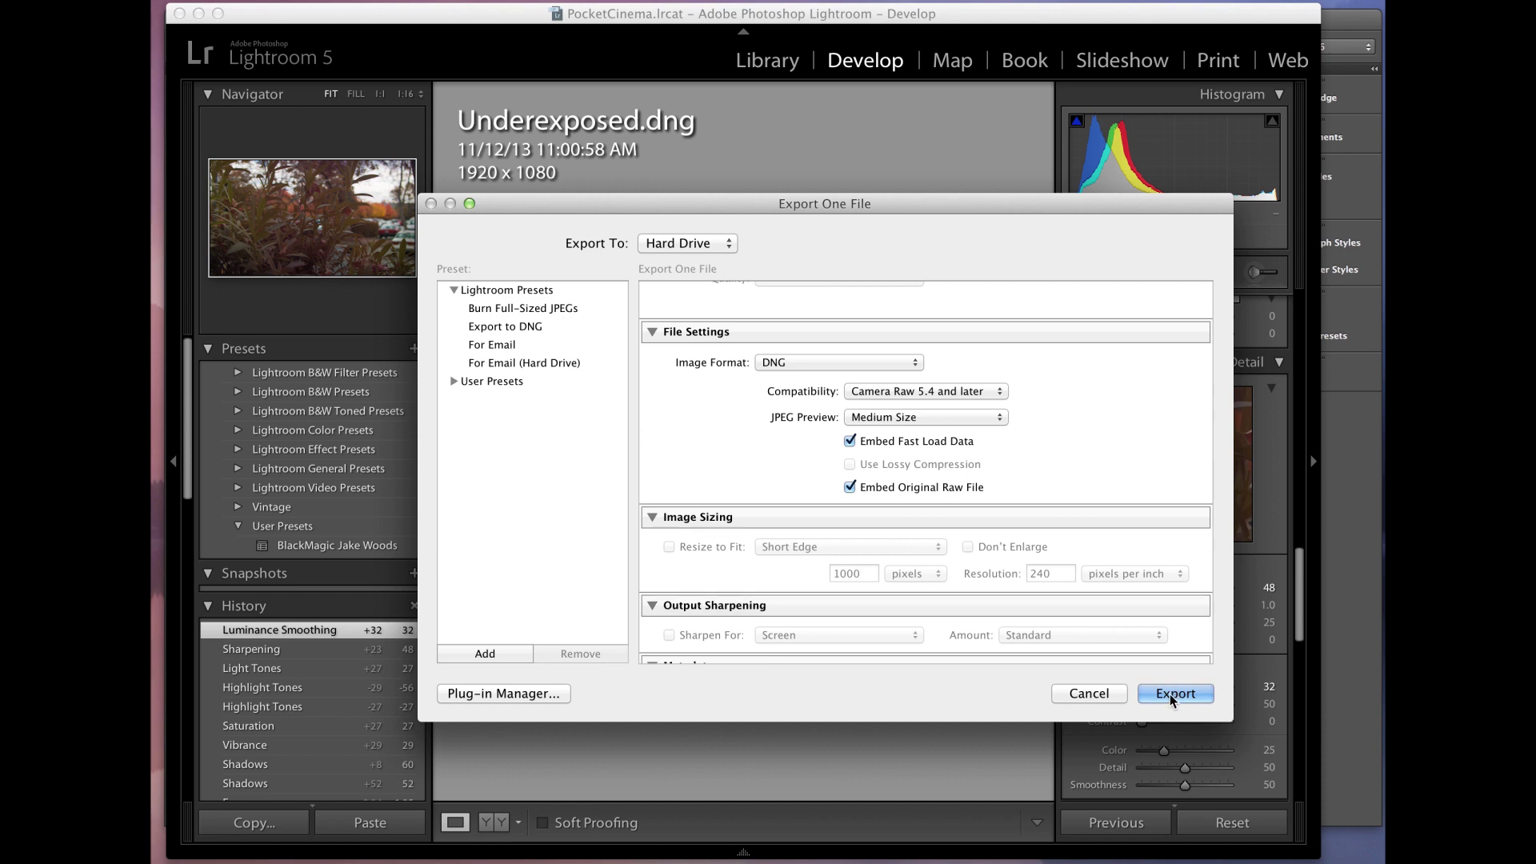
Export as BMPC-Profile.dng to the desktop, overwriting the existing copy
{"action": "scroll", "coordinate": [1137, 450], "scroll_direction": "up", "scroll_amount": 5}
{"action": "scroll", "coordinate": [1138, 449], "scroll_direction": "down", "scroll_amount": 15}
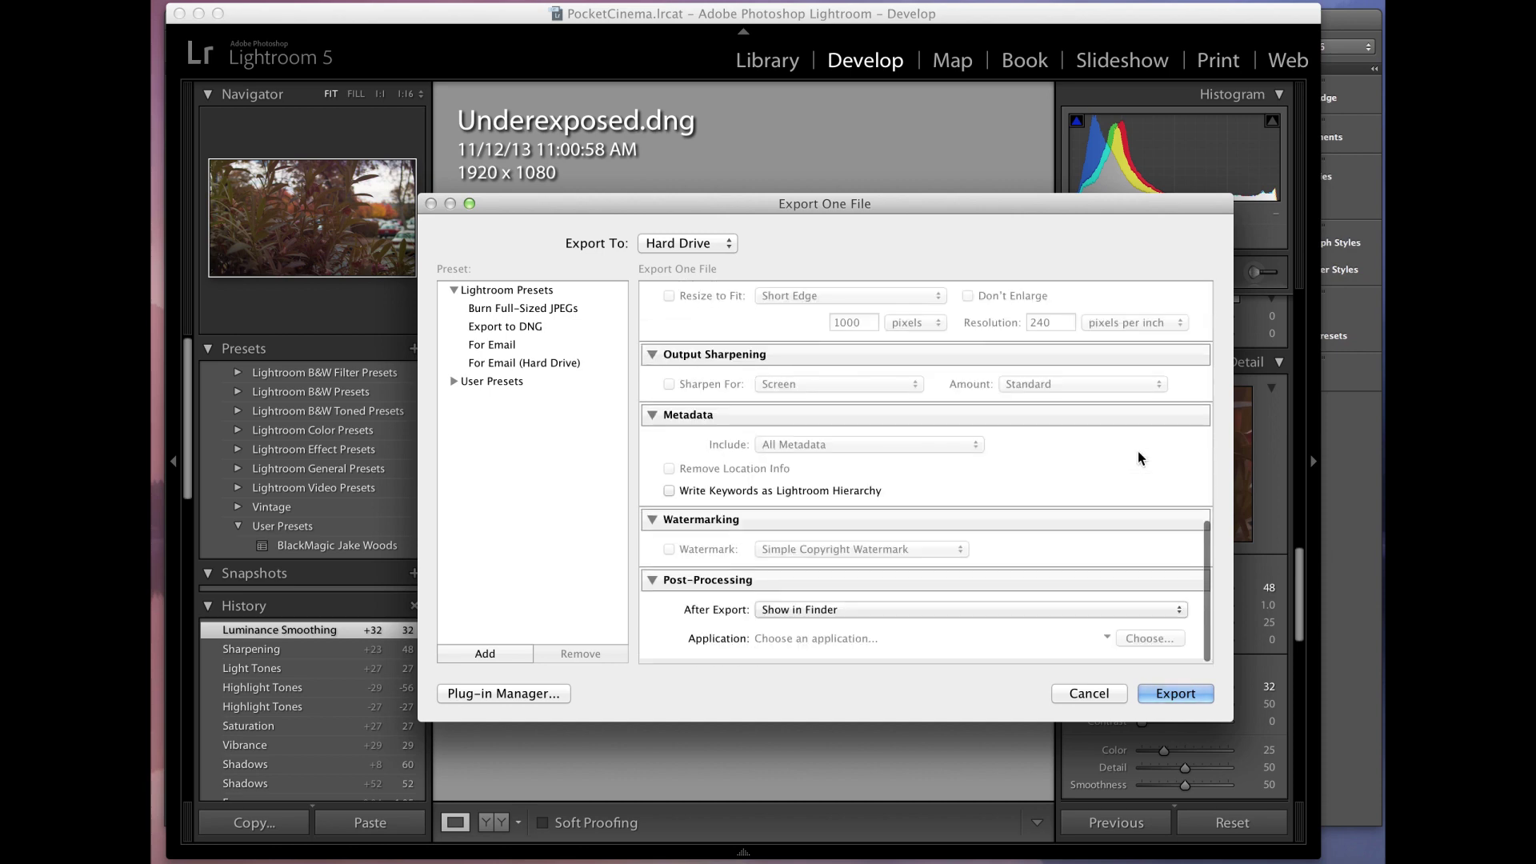
{"action": "left_click", "coordinate": [1157, 695]}
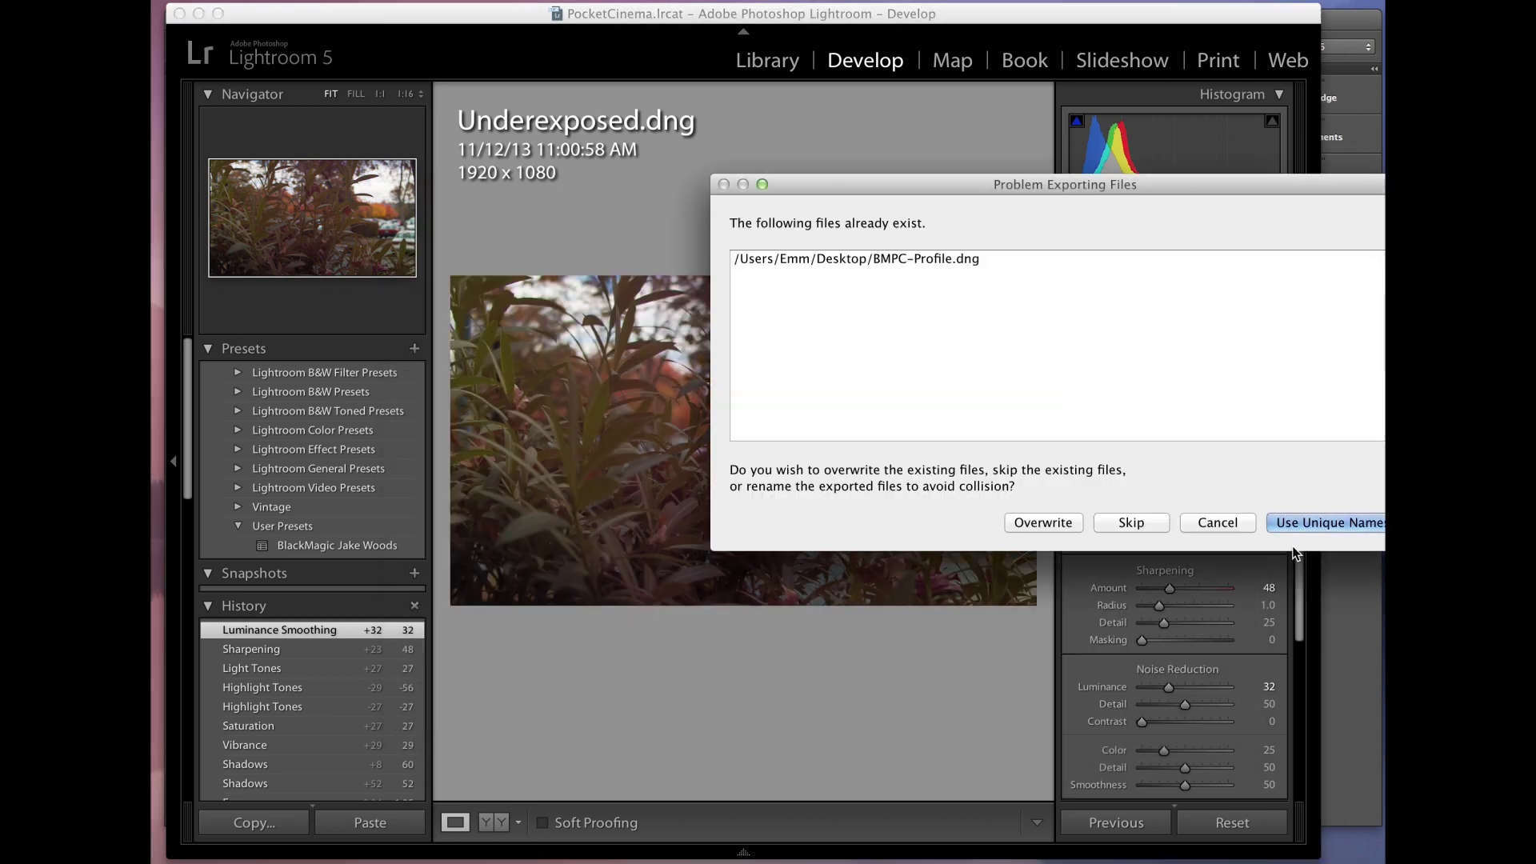
{"action": "left_click", "coordinate": [1061, 518]}
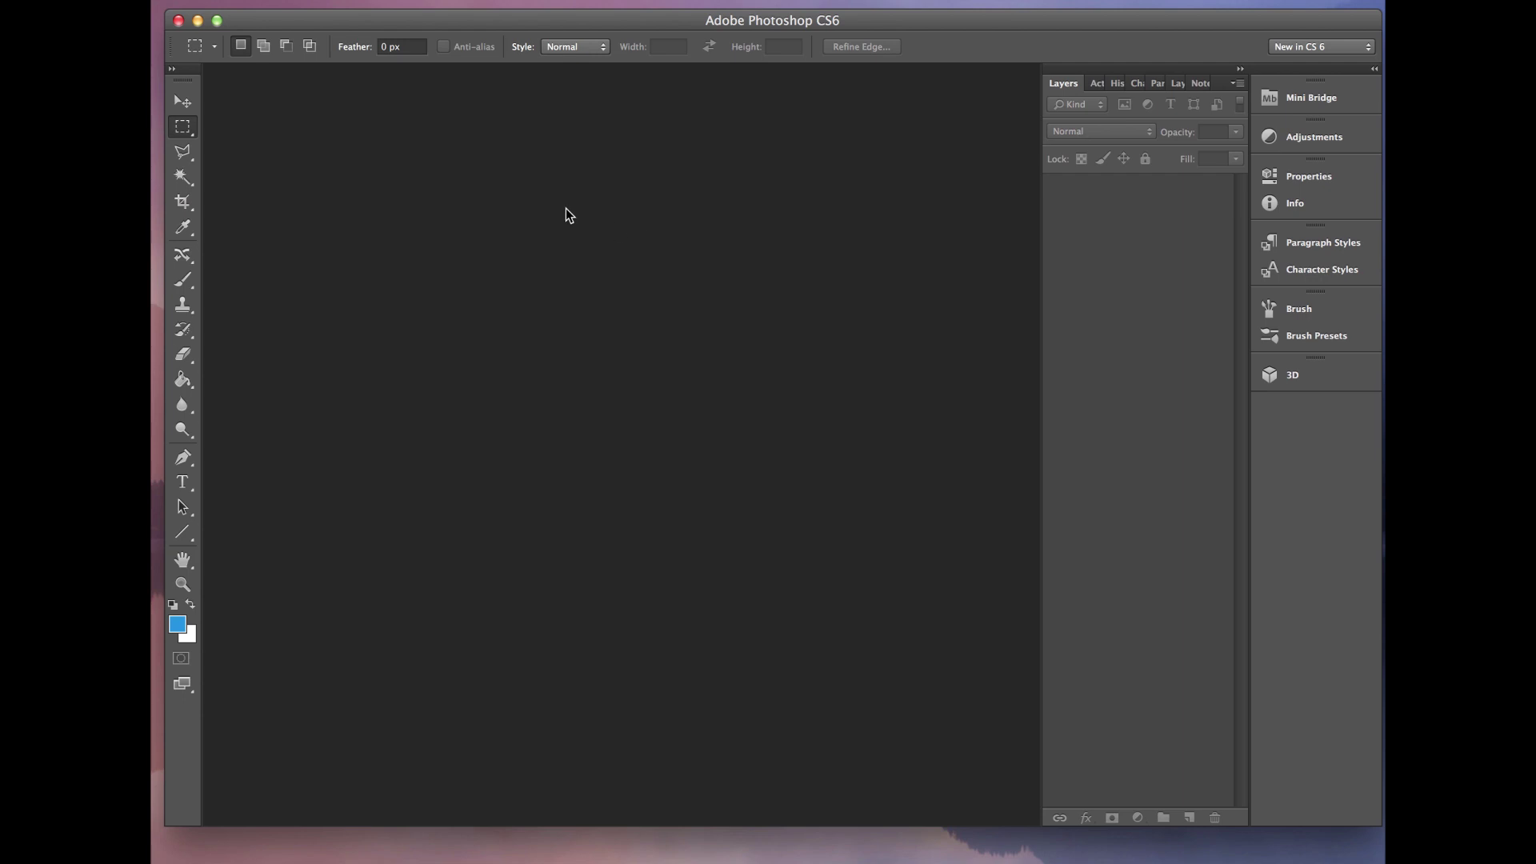
Open BMPC-Profile.dng in Photoshop CS6 so it loads in Camera Raw
{"action": "left_click", "coordinate": [359, 0]}
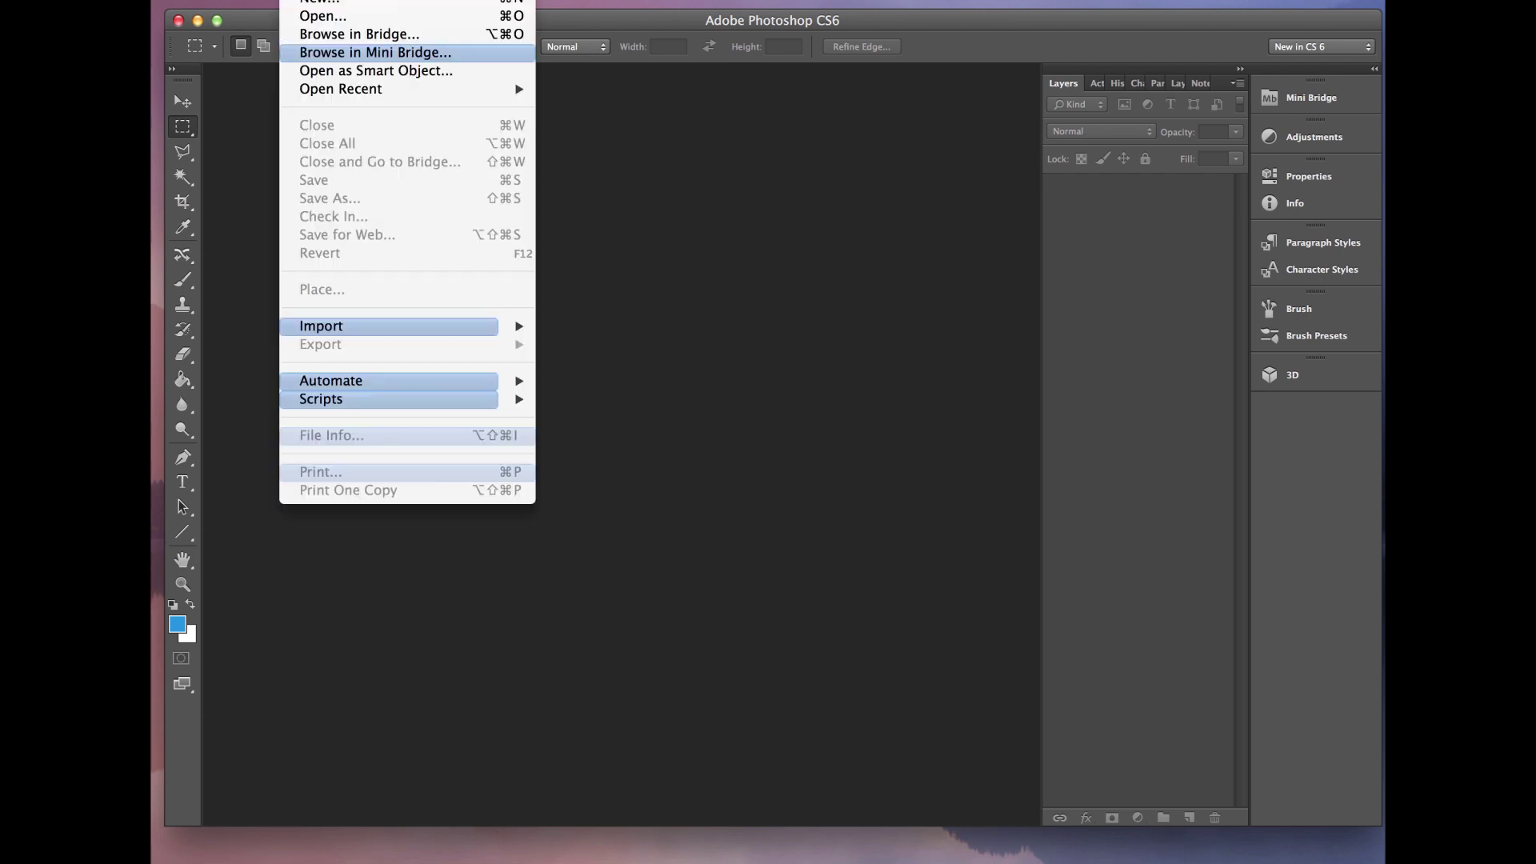
{"action": "left_click", "coordinate": [307, 18]}
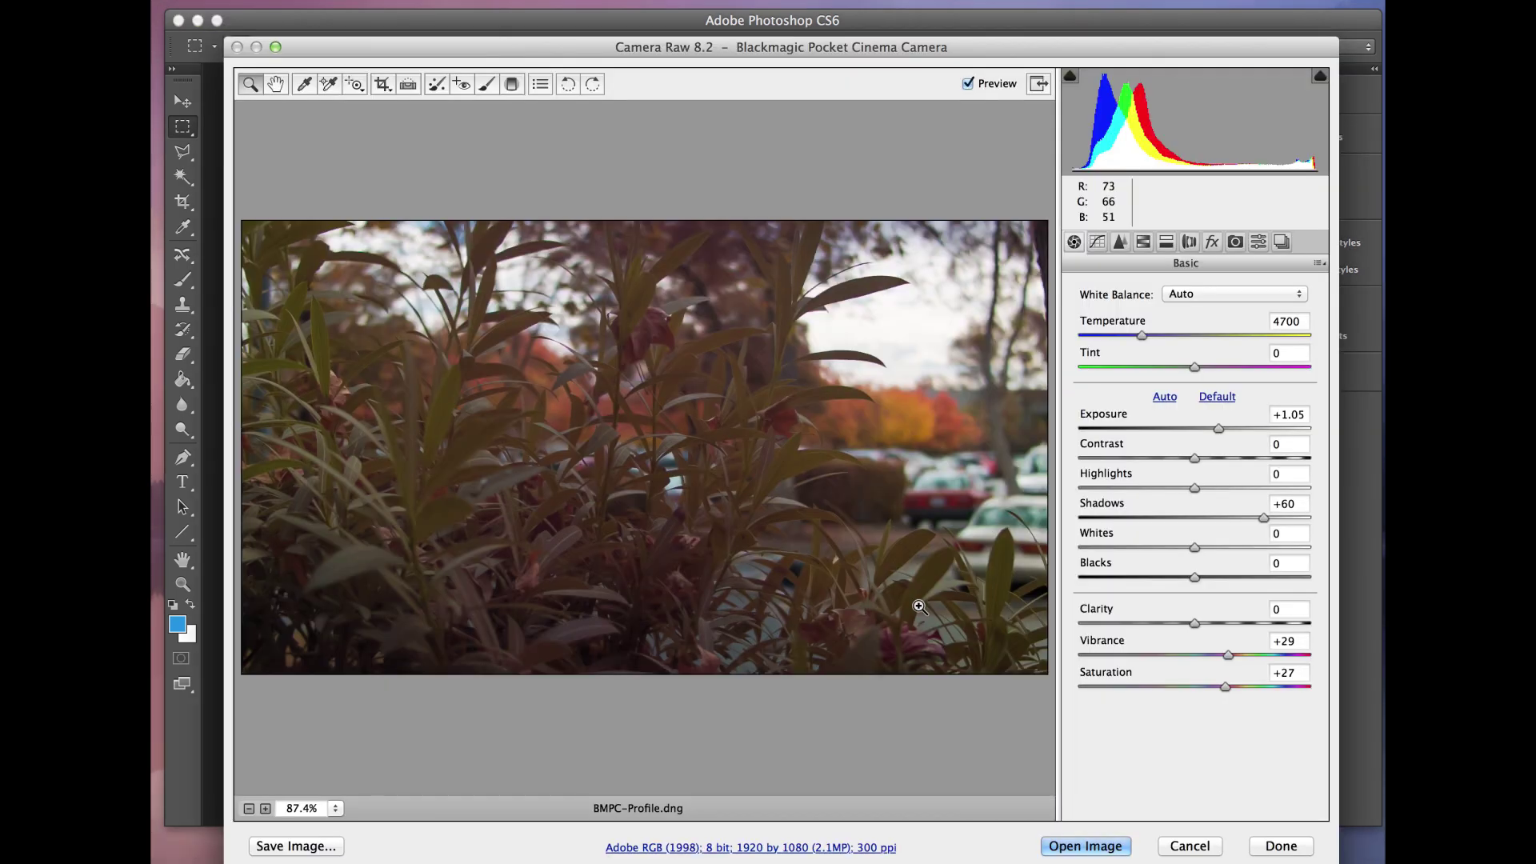
{"action": "left_click_drag", "start_coordinate": [1006, 47], "coordinate": [990, 47]}
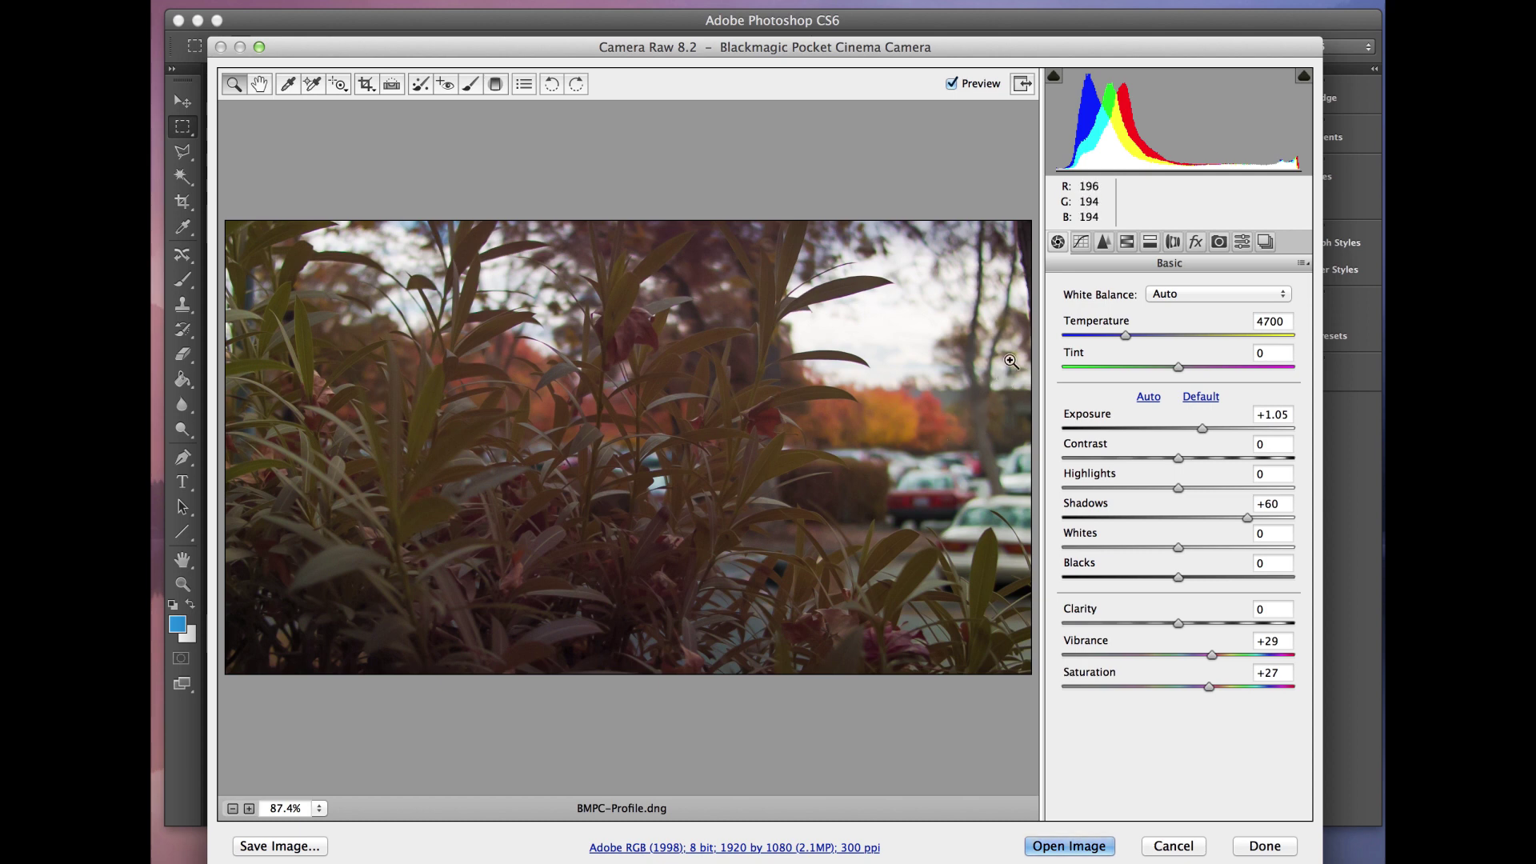
Check that the Lightroom sharpening and noise settings carried over in the Detail panel, then return to Basic
{"action": "left_click", "coordinate": [1103, 243]}
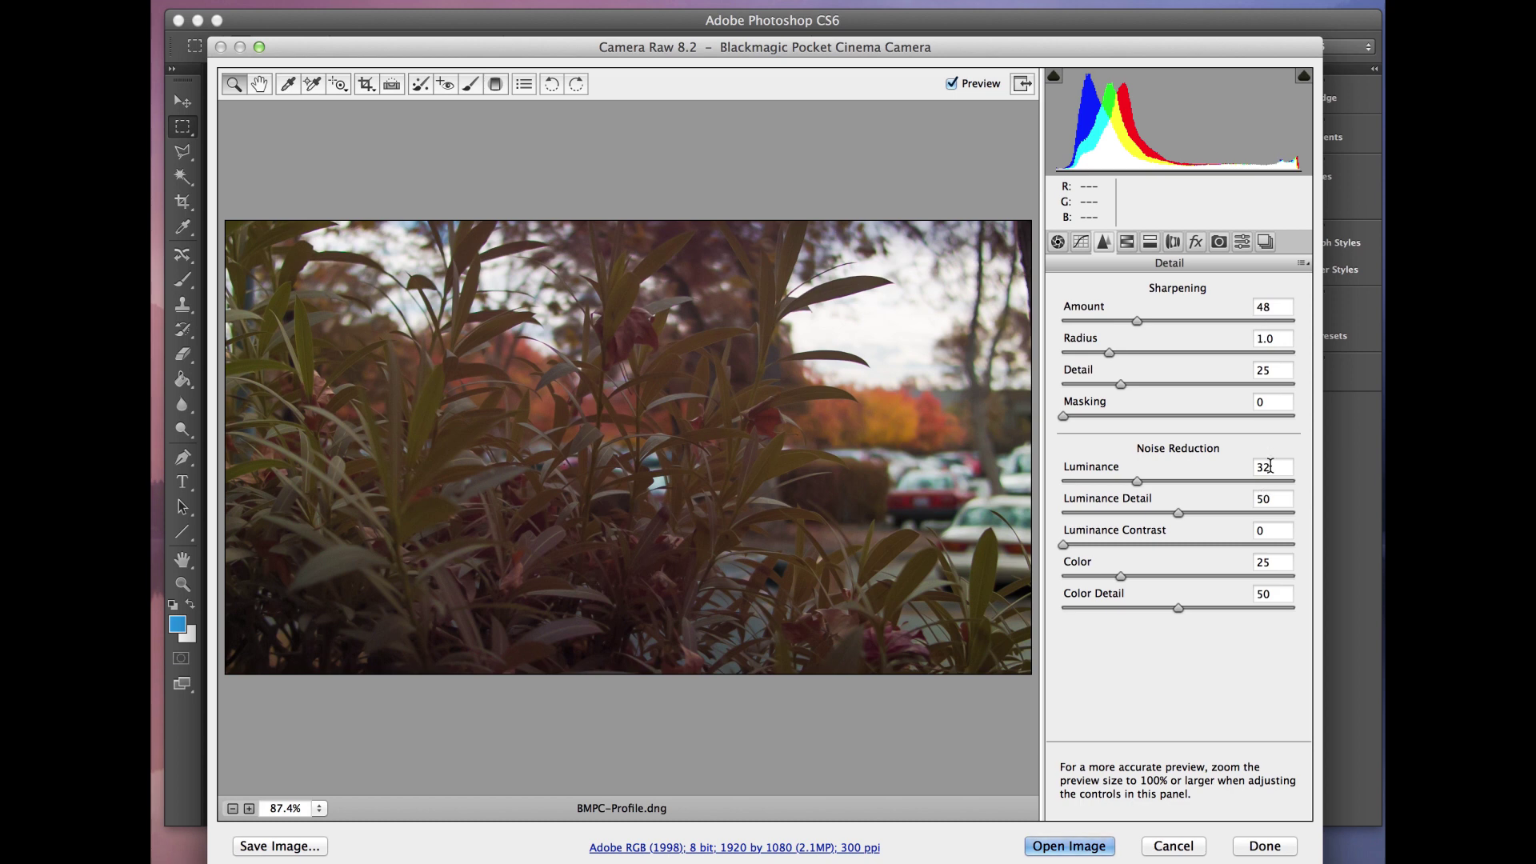
{"action": "left_click", "coordinate": [1058, 242]}
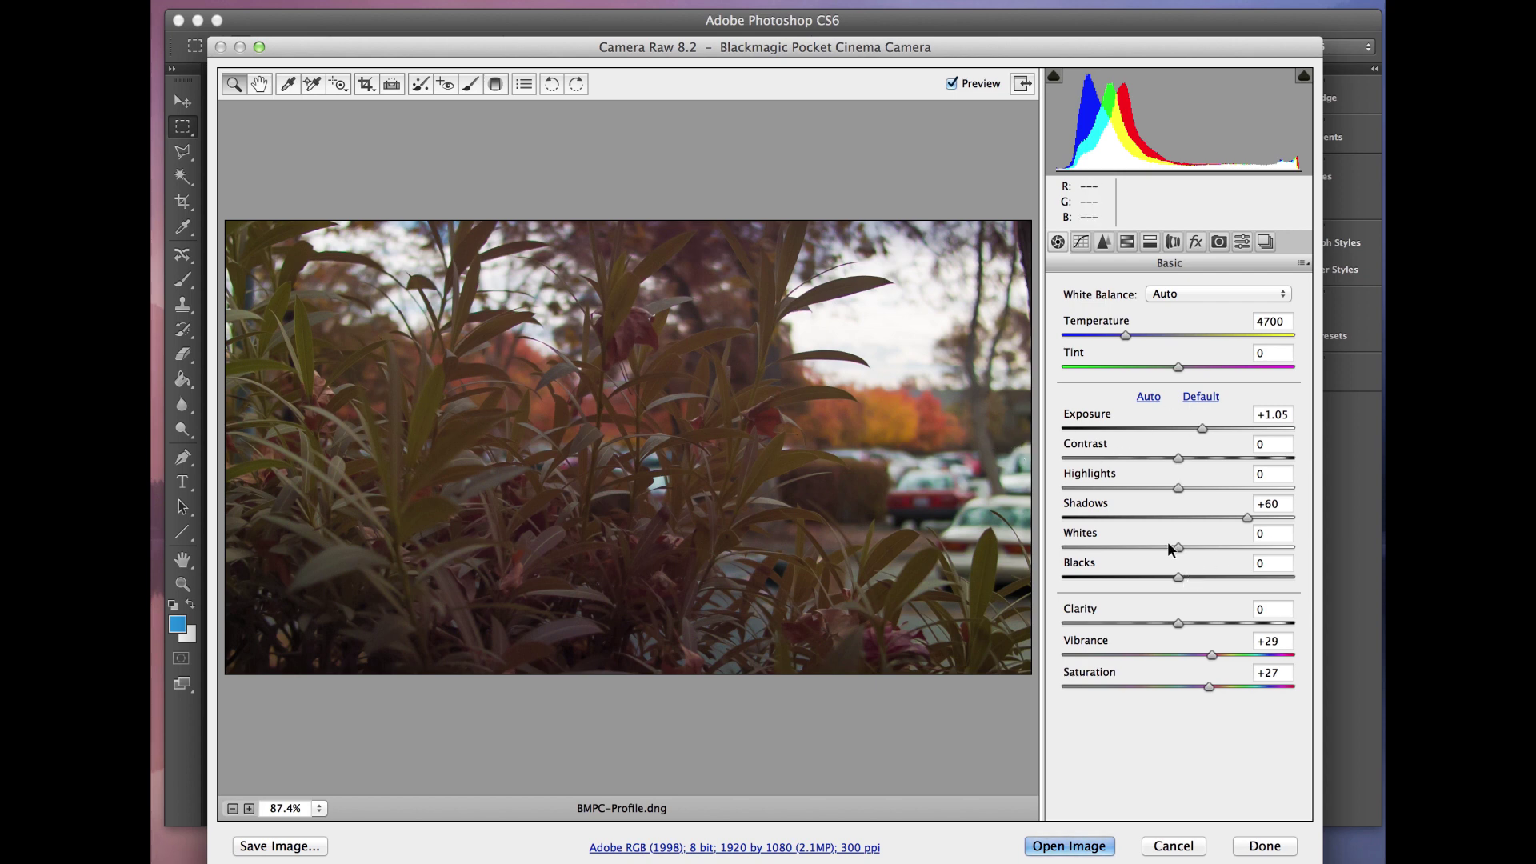
{"action": "left_click", "coordinate": [1301, 263]}
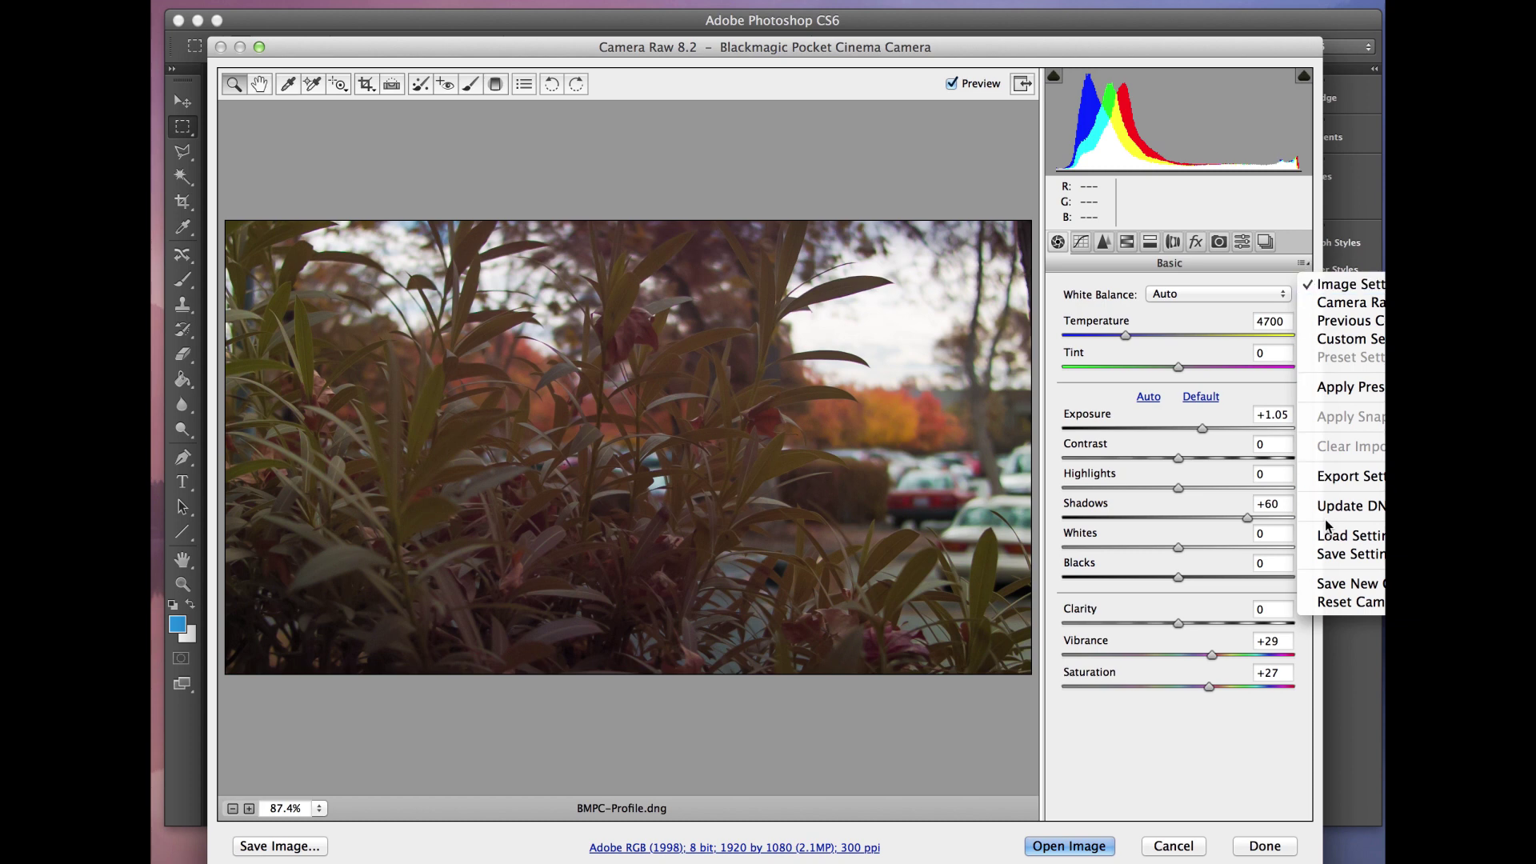
Save the full Camera Raw grade as the settings file BMPC-Profile.xmp
{"action": "left_click", "coordinate": [1325, 554]}
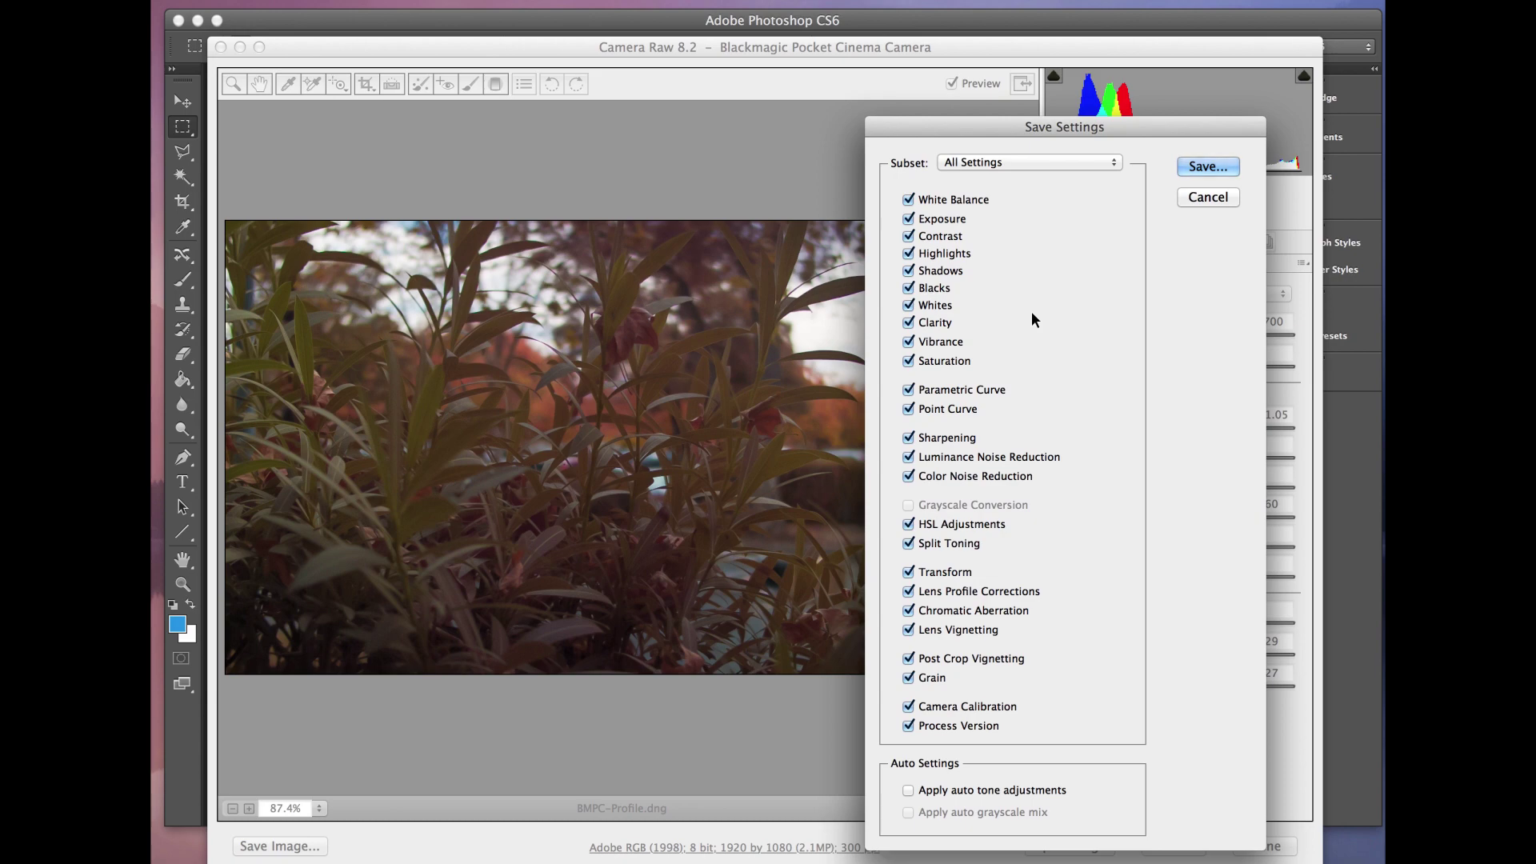
{"action": "left_click", "coordinate": [1207, 168]}
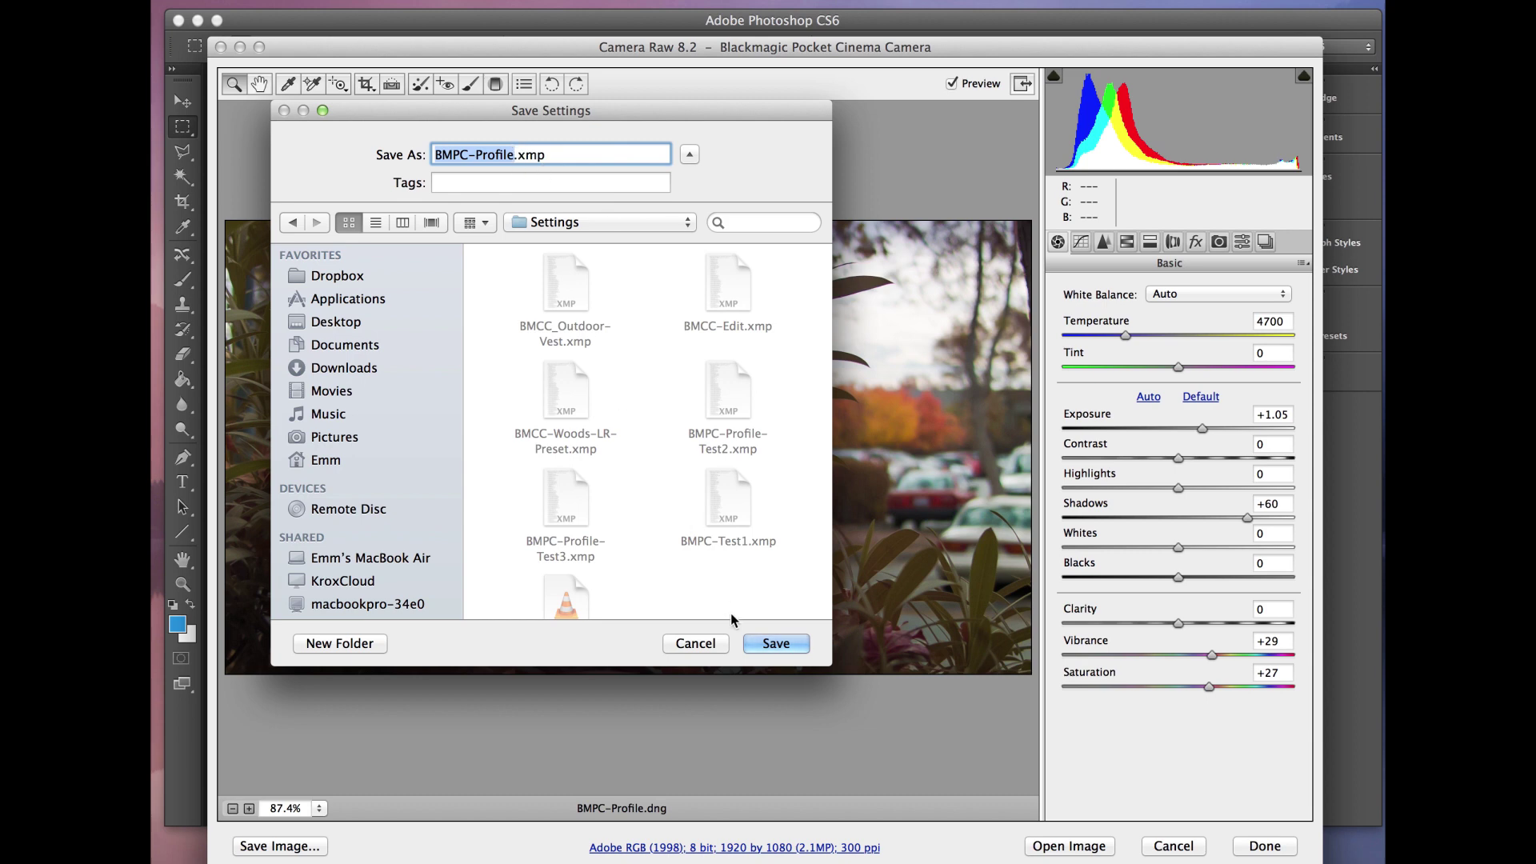
{"action": "left_click", "coordinate": [772, 644]}
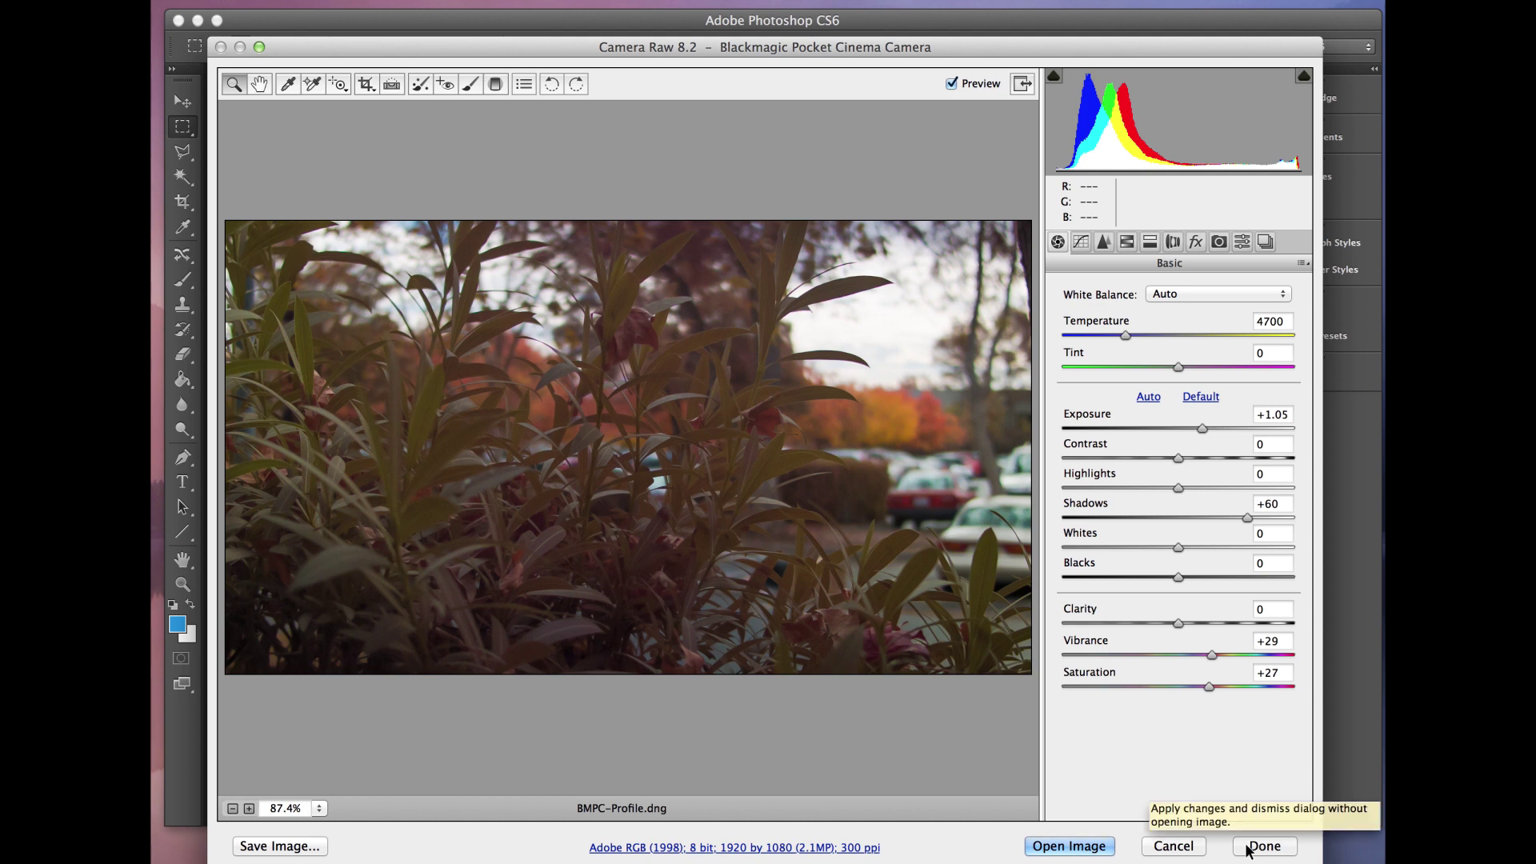
Close Camera Raw and reopen all 250 UnderExposed DNG frames together in Camera Raw
{"action": "left_click", "coordinate": [1189, 852]}
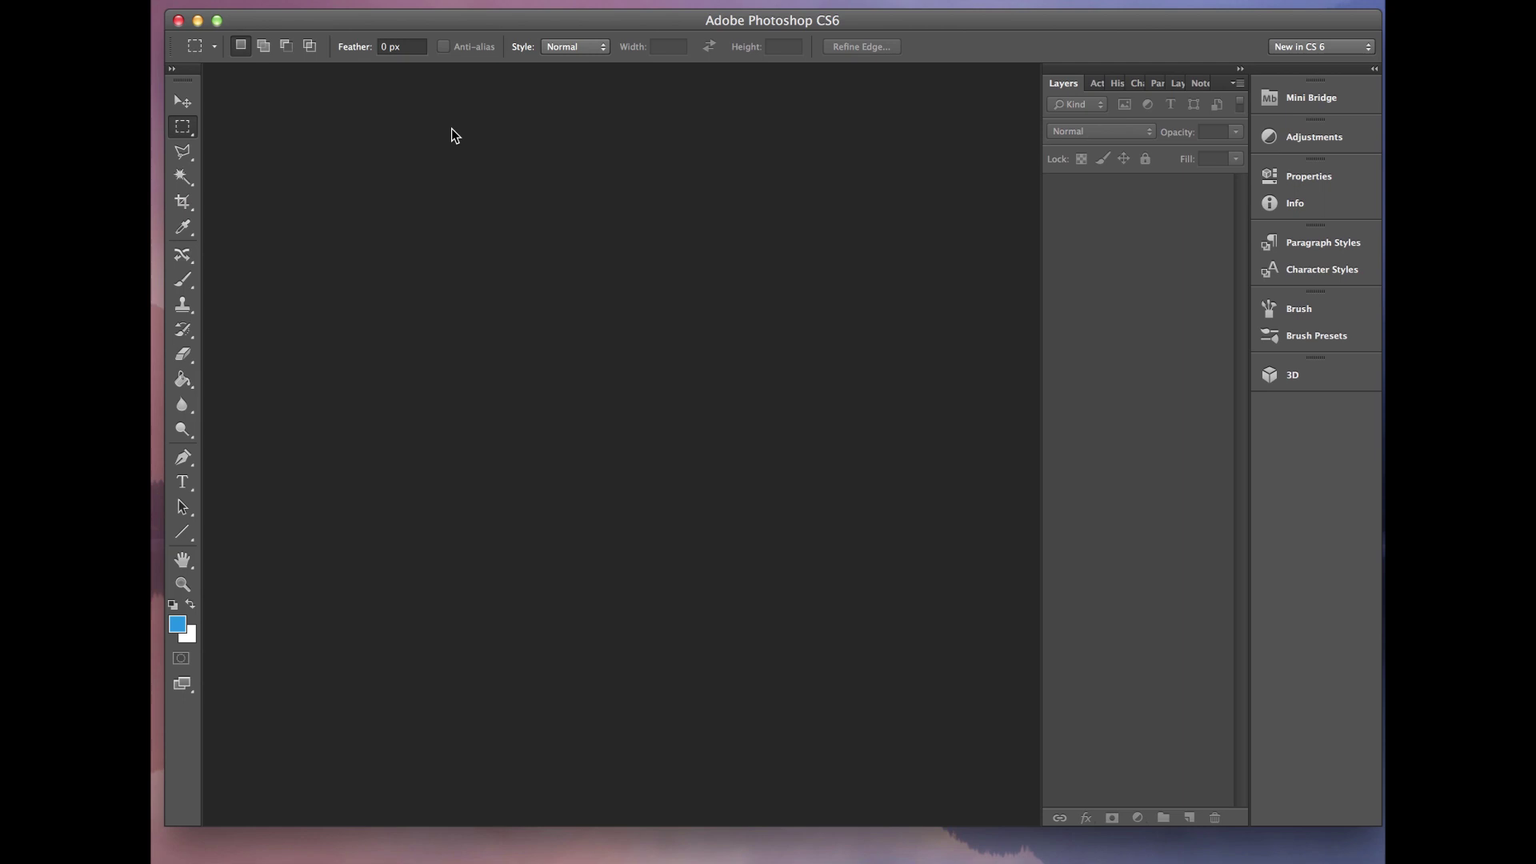
{"action": "left_click", "coordinate": [330, 2]}
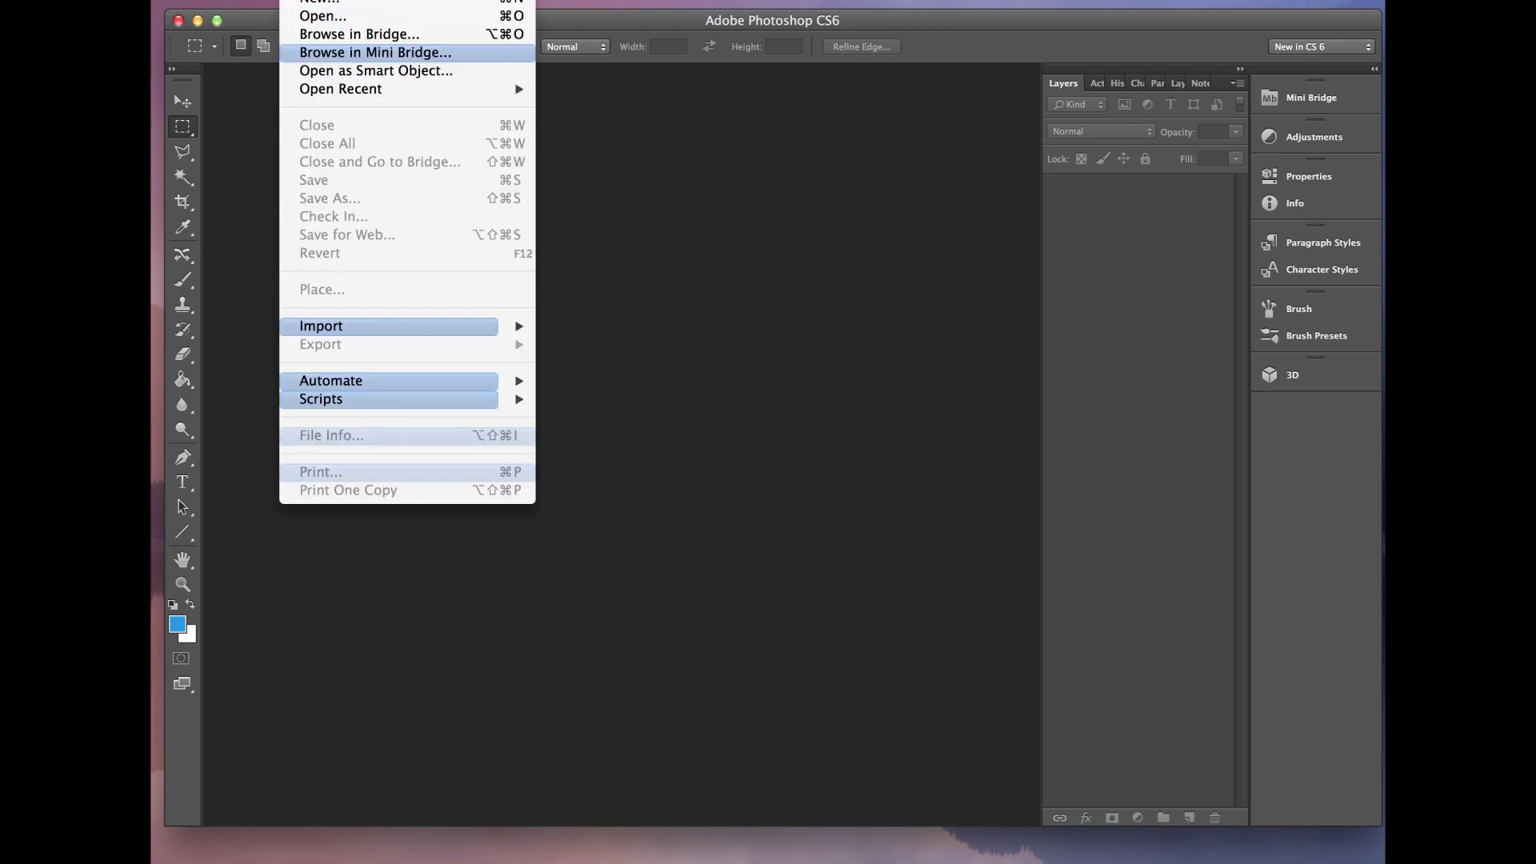
{"action": "left_click", "coordinate": [323, 16]}
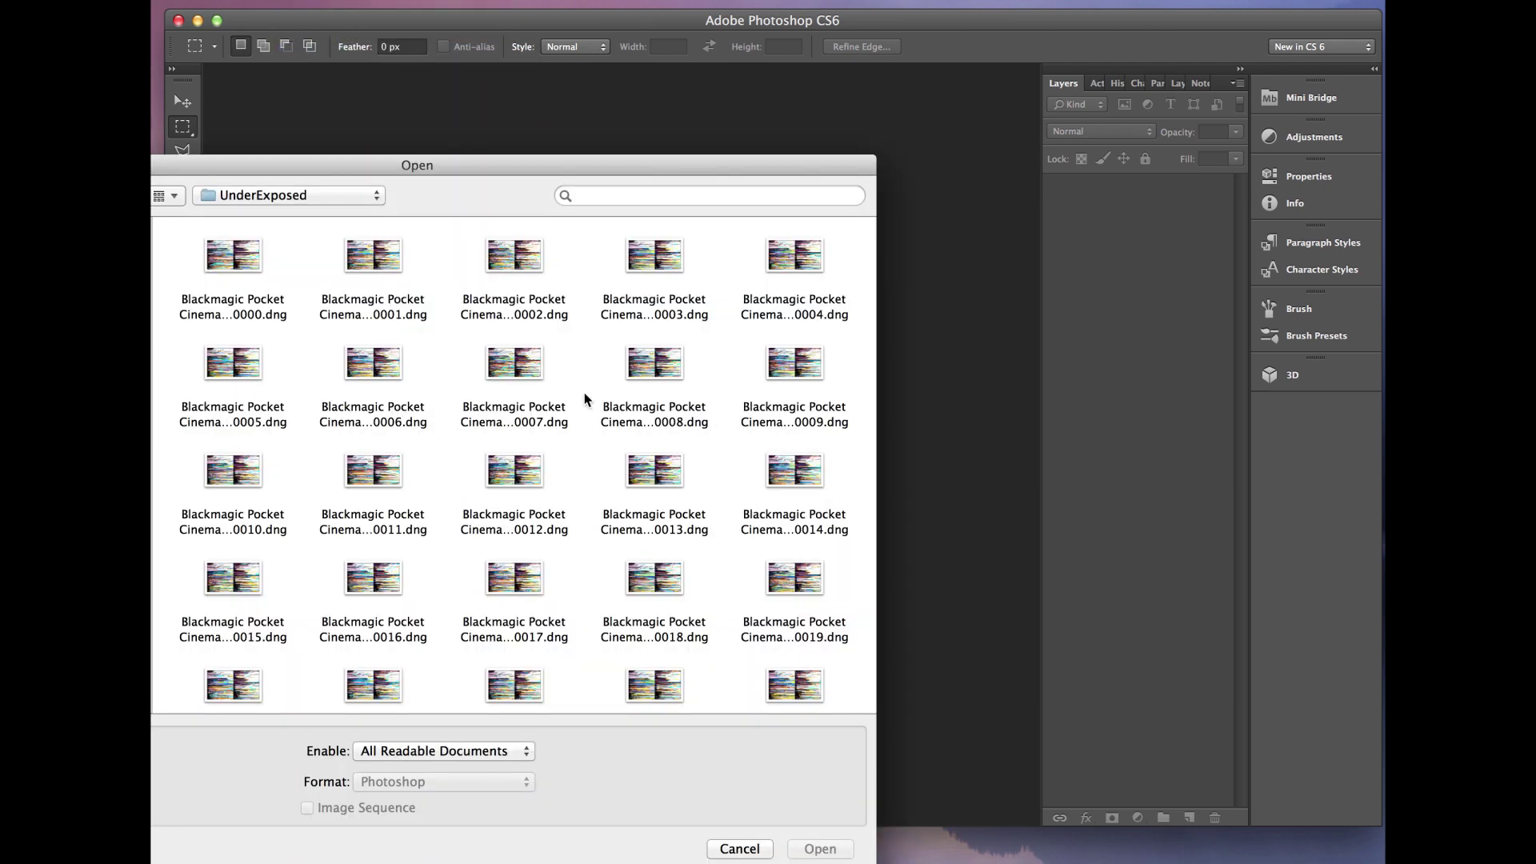
{"action": "left_click", "coordinate": [531, 359]}
{"action": "key", "text": "super+a"}
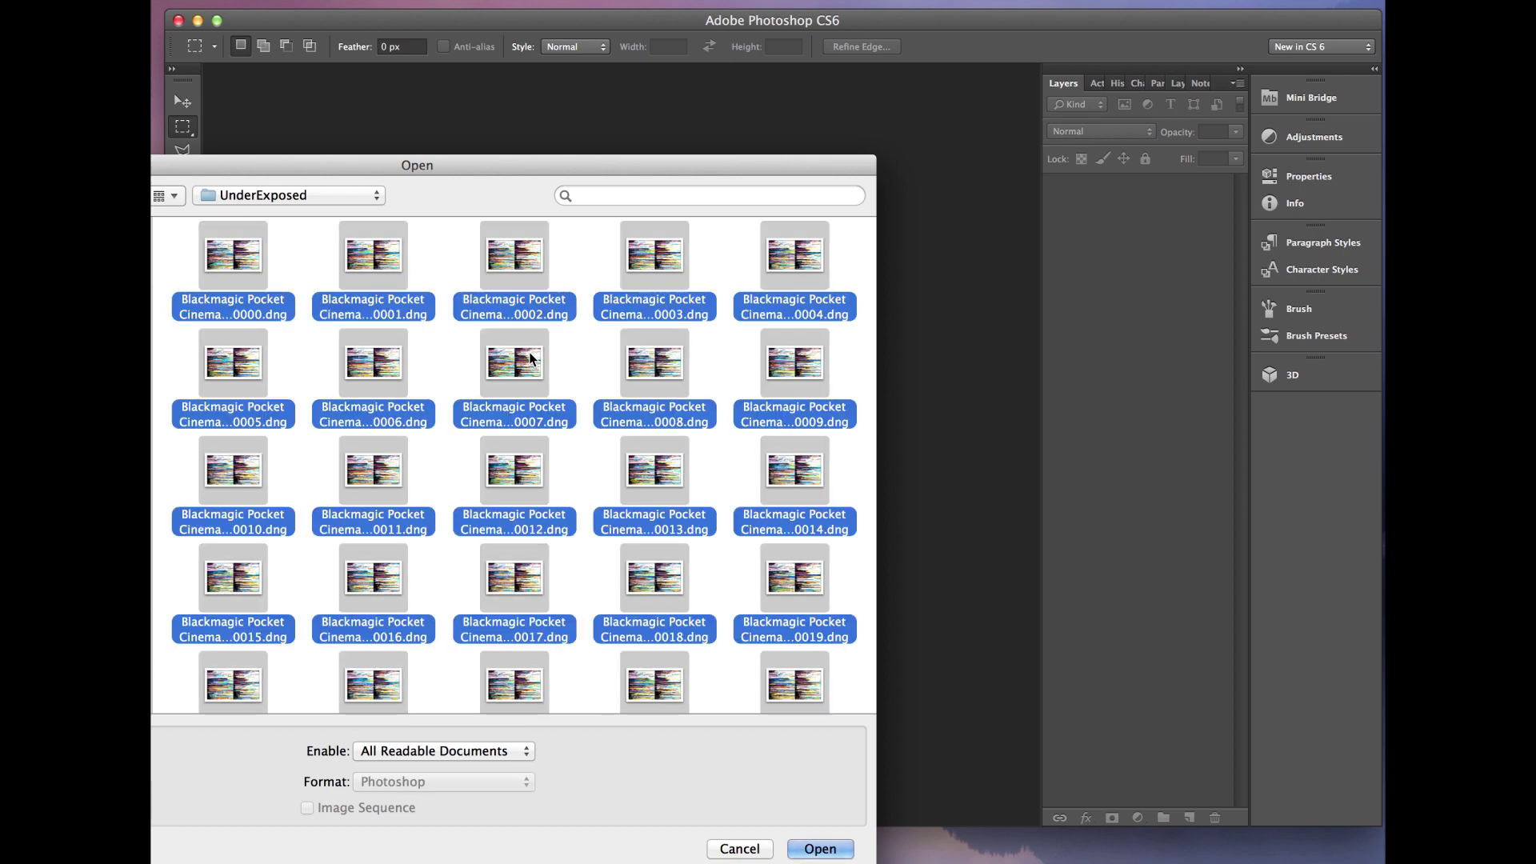
{"action": "left_click", "coordinate": [821, 848]}
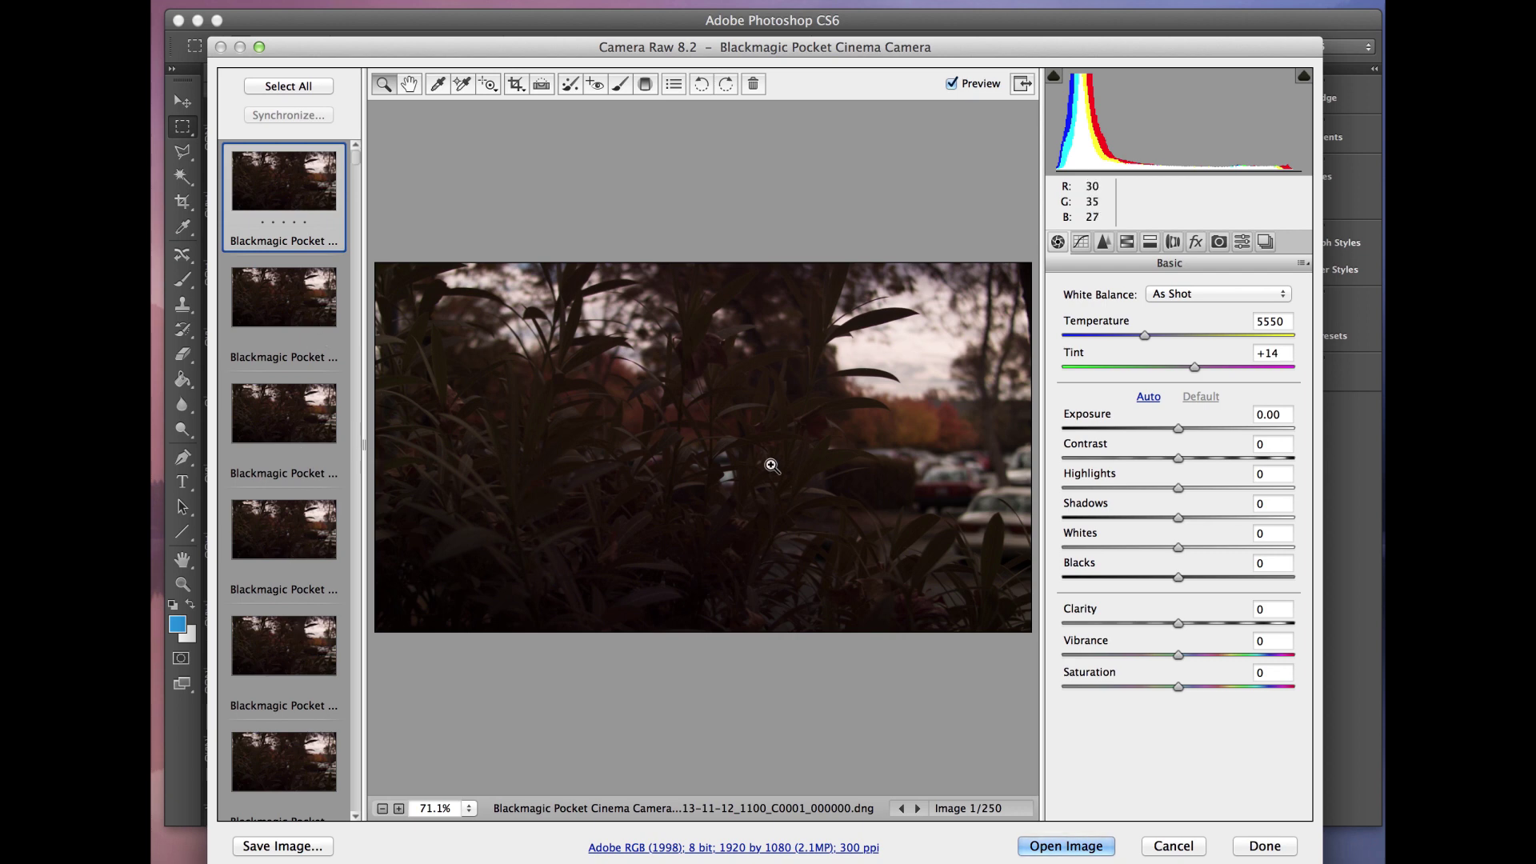
{"action": "left_click", "coordinate": [1302, 264]}
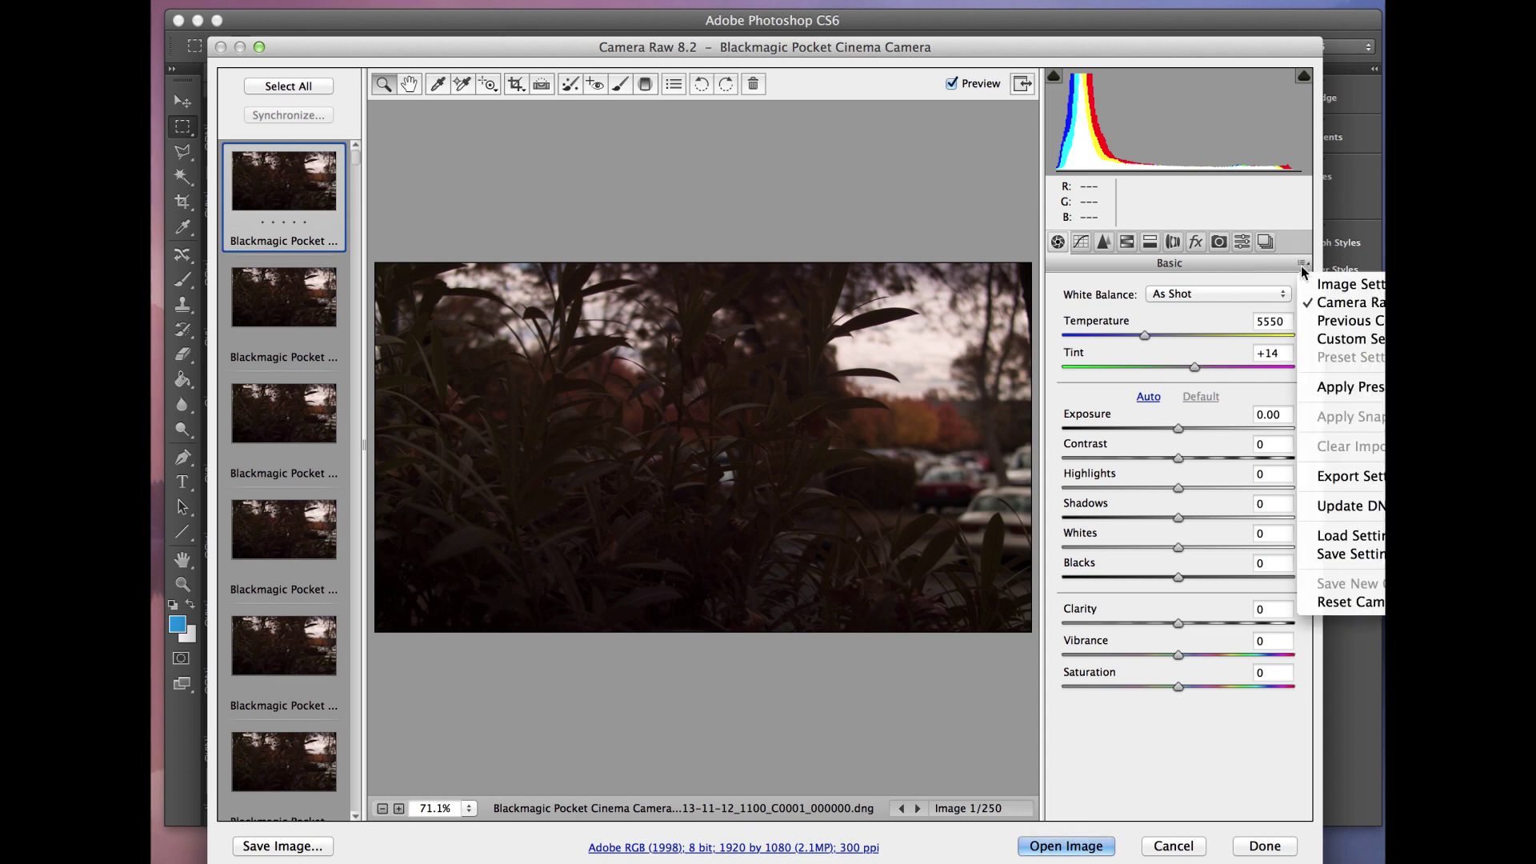
Load BMPC-Profile.xmp onto frame 1 and confirm sharpening Amount 48 and Luminance noise 32
{"action": "left_click", "coordinate": [1340, 536]}
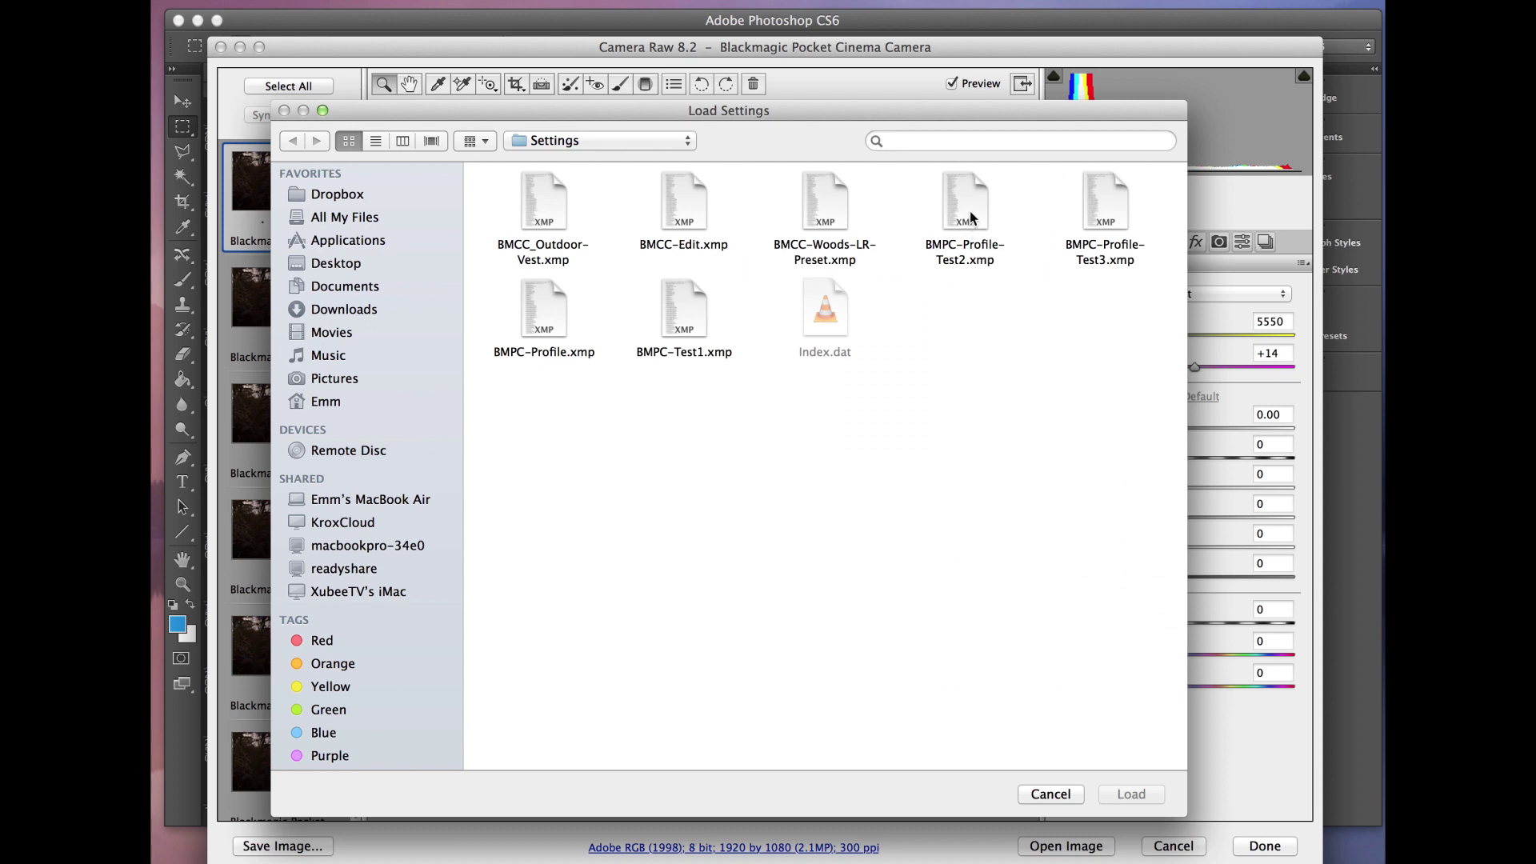
{"action": "left_click", "coordinate": [560, 329]}
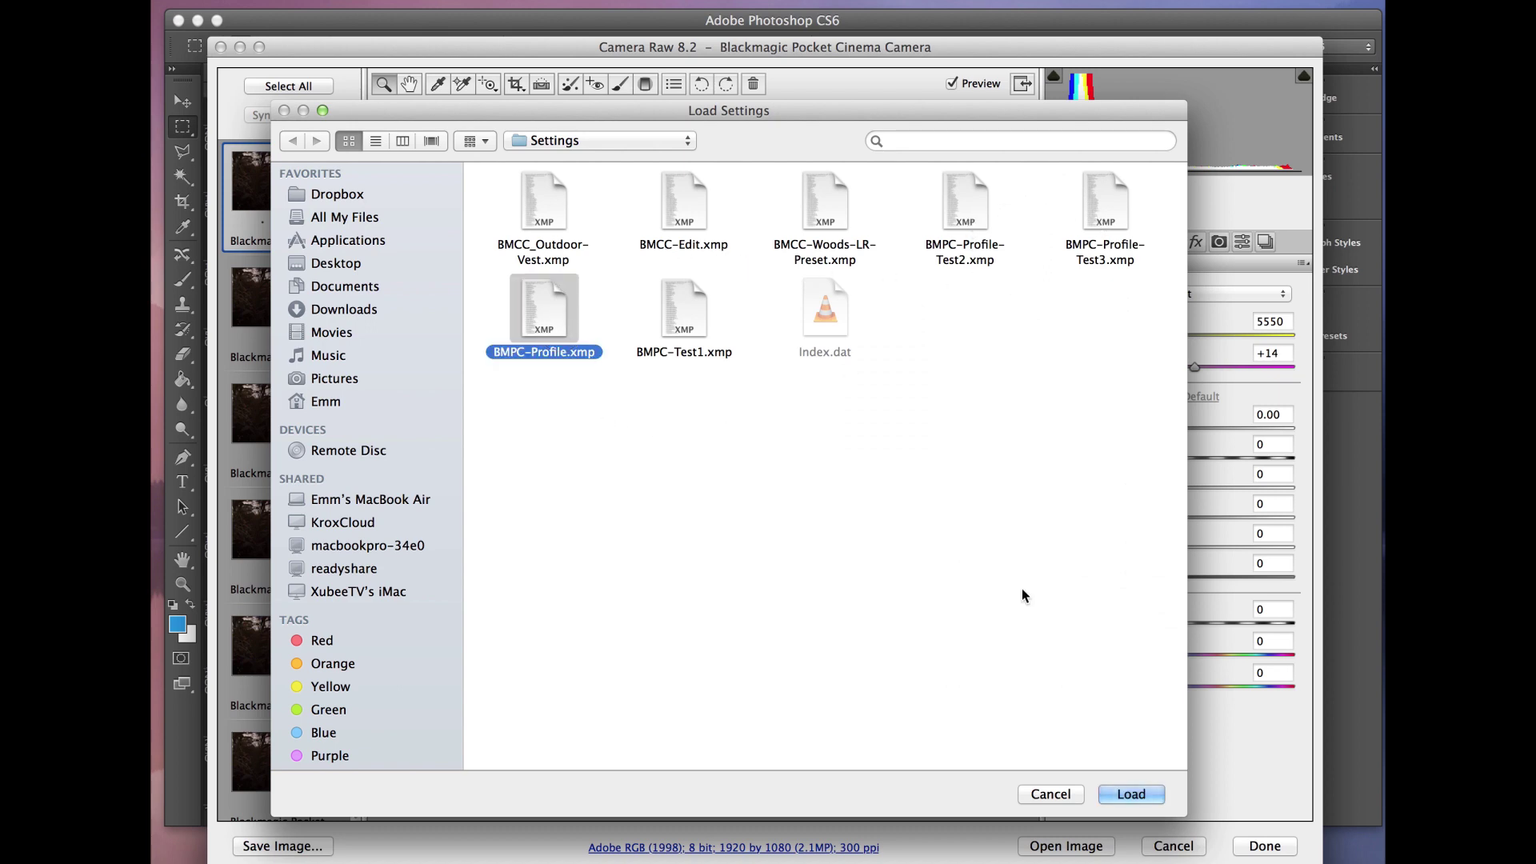
{"action": "left_click", "coordinate": [1131, 793]}
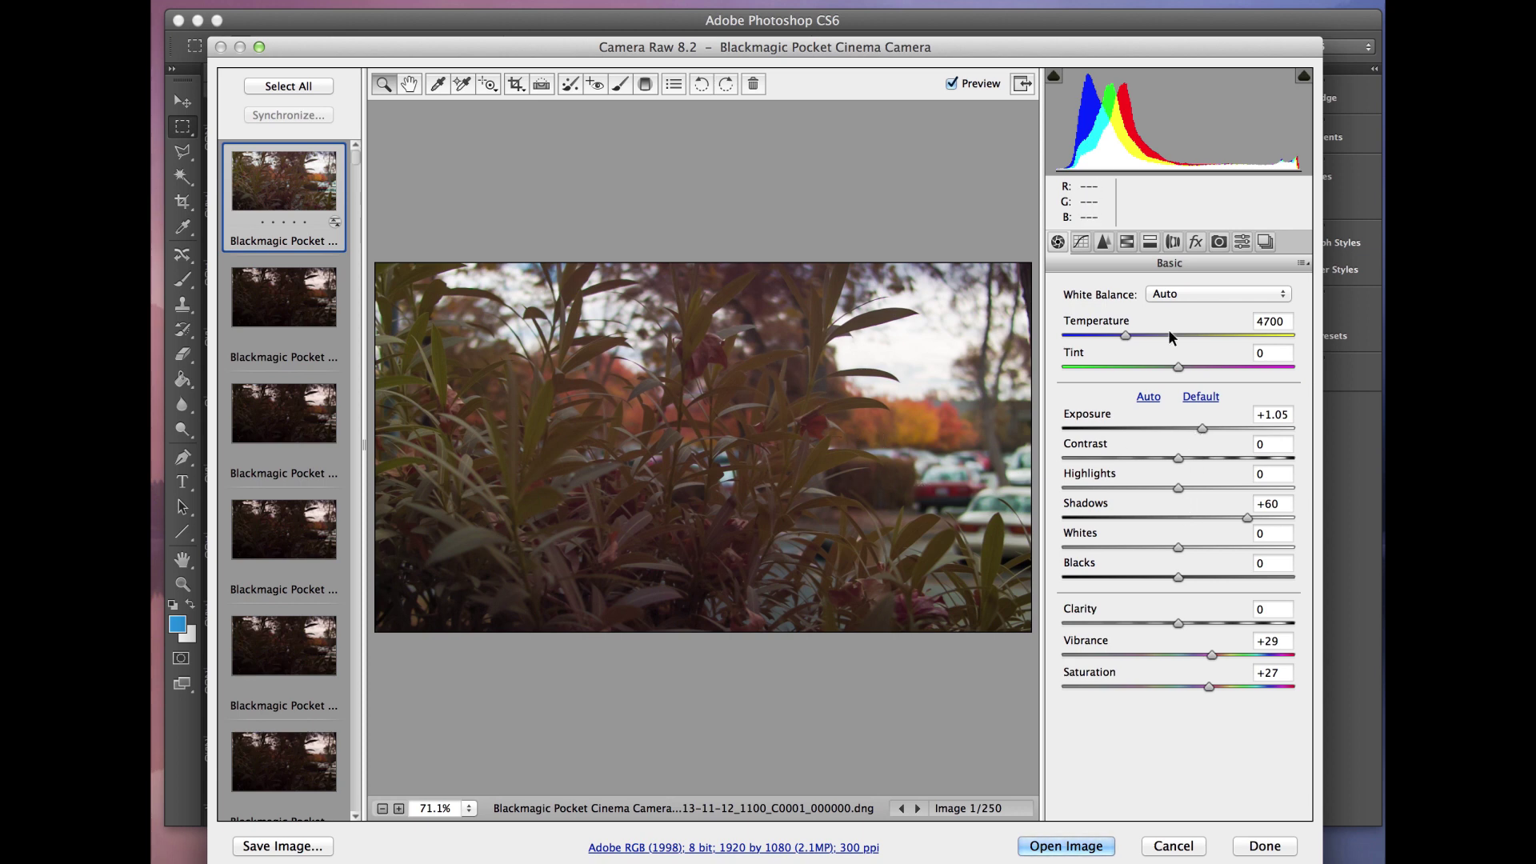
{"action": "left_click", "coordinate": [1103, 241]}
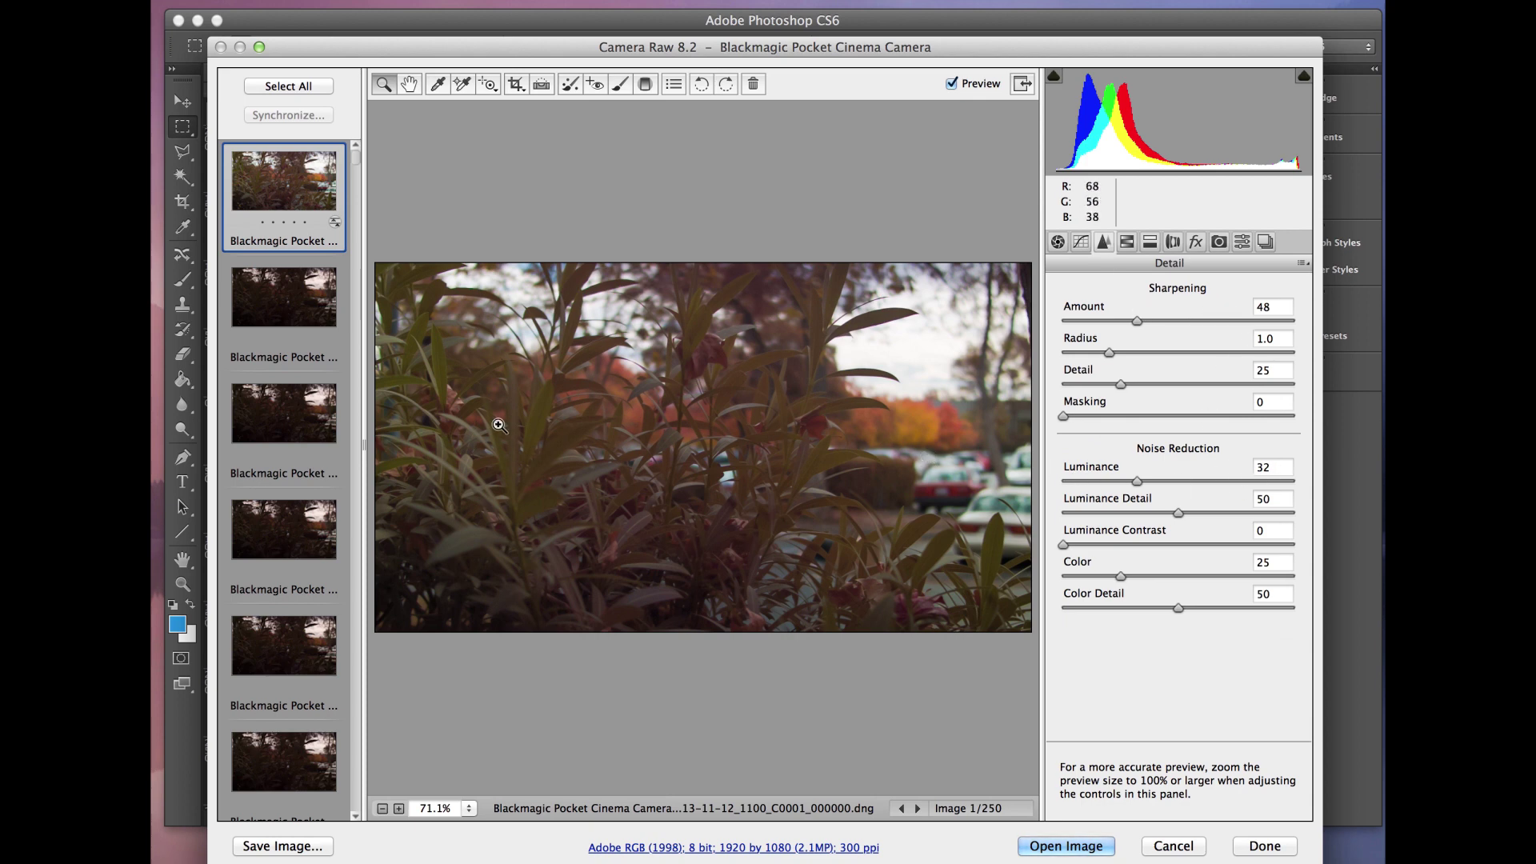
Select all 250 frames and synchronize every setting from the first frame
{"action": "left_click", "coordinate": [304, 85]}
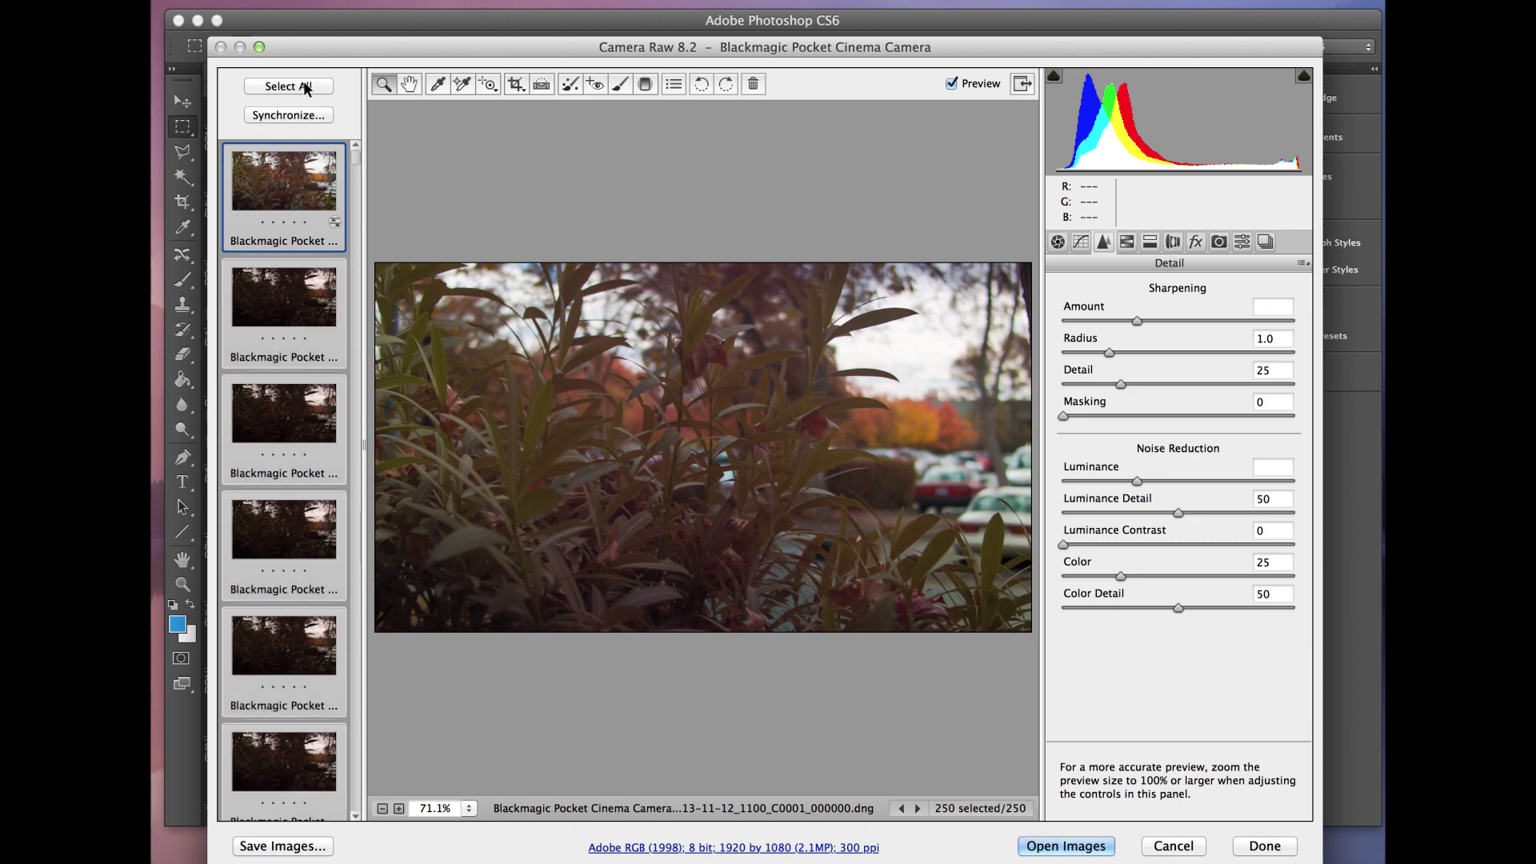
{"action": "left_click", "coordinate": [292, 115]}
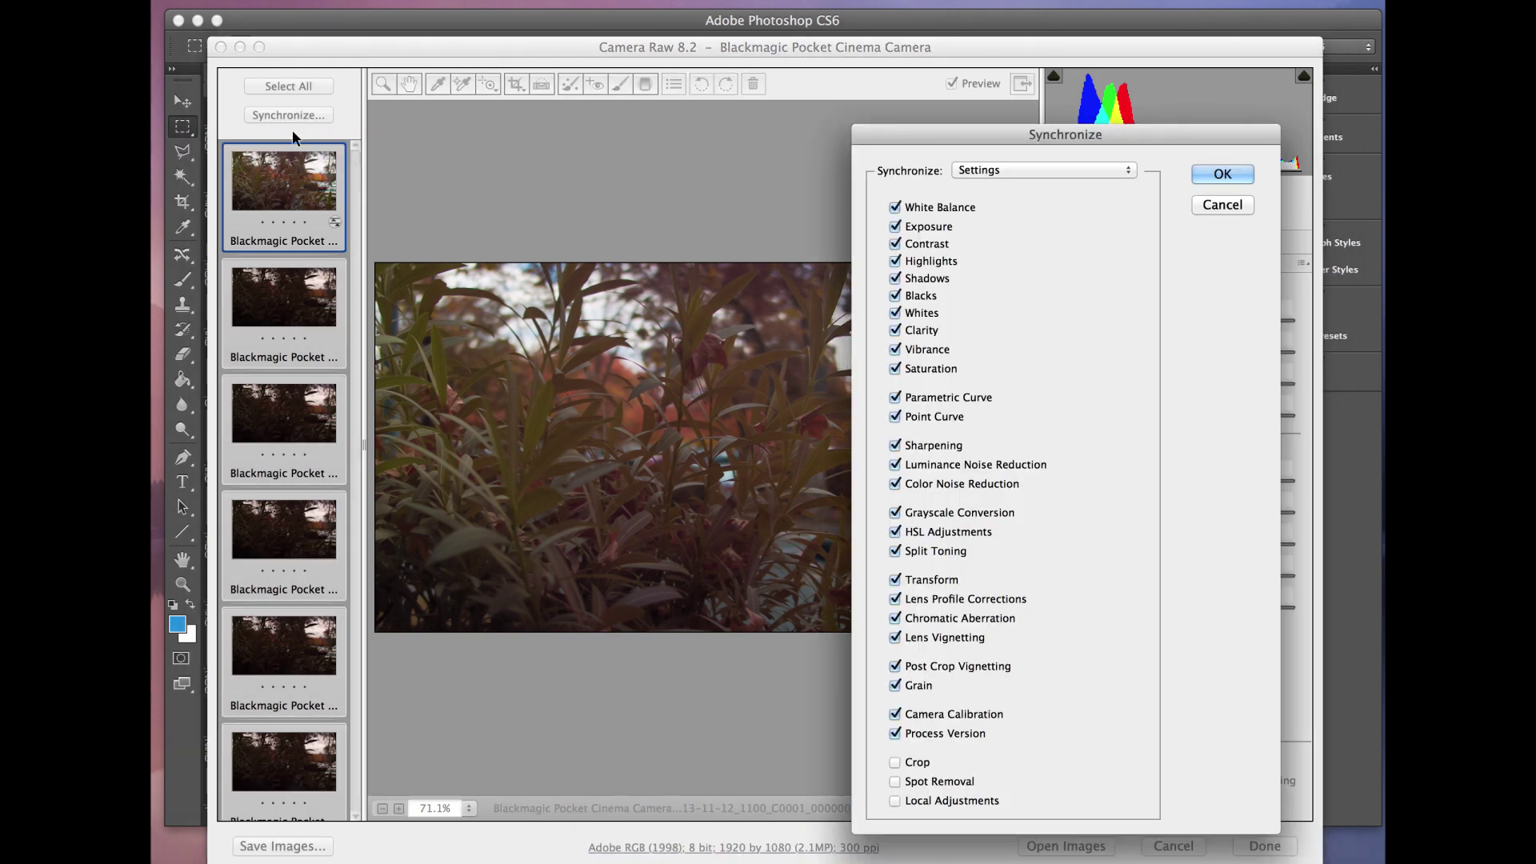
{"action": "left_click", "coordinate": [1222, 174]}
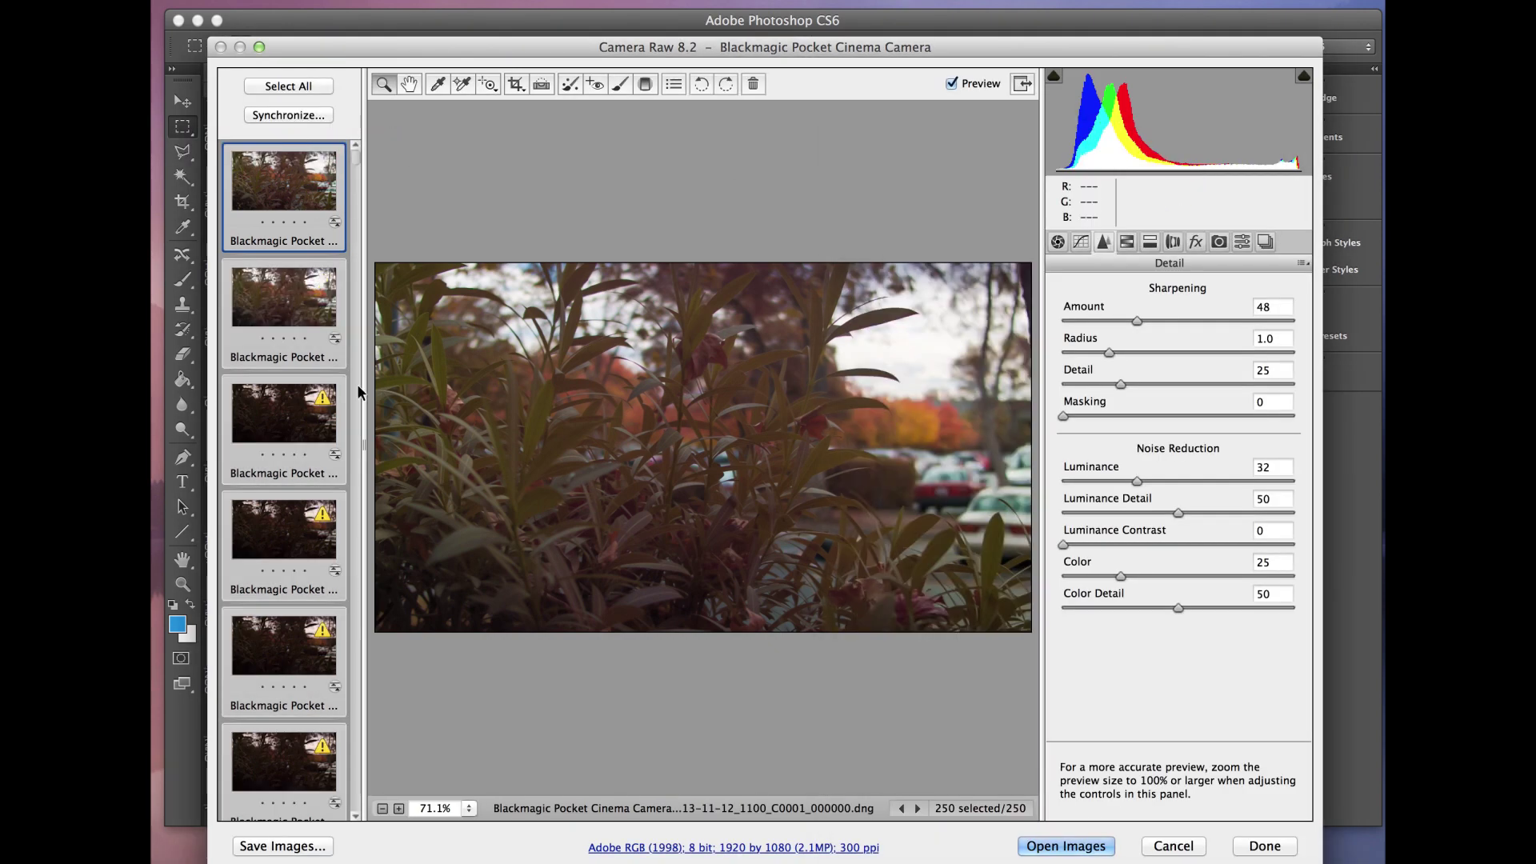
{"action": "scroll", "coordinate": [302, 412], "scroll_direction": "down", "scroll_amount": 2}
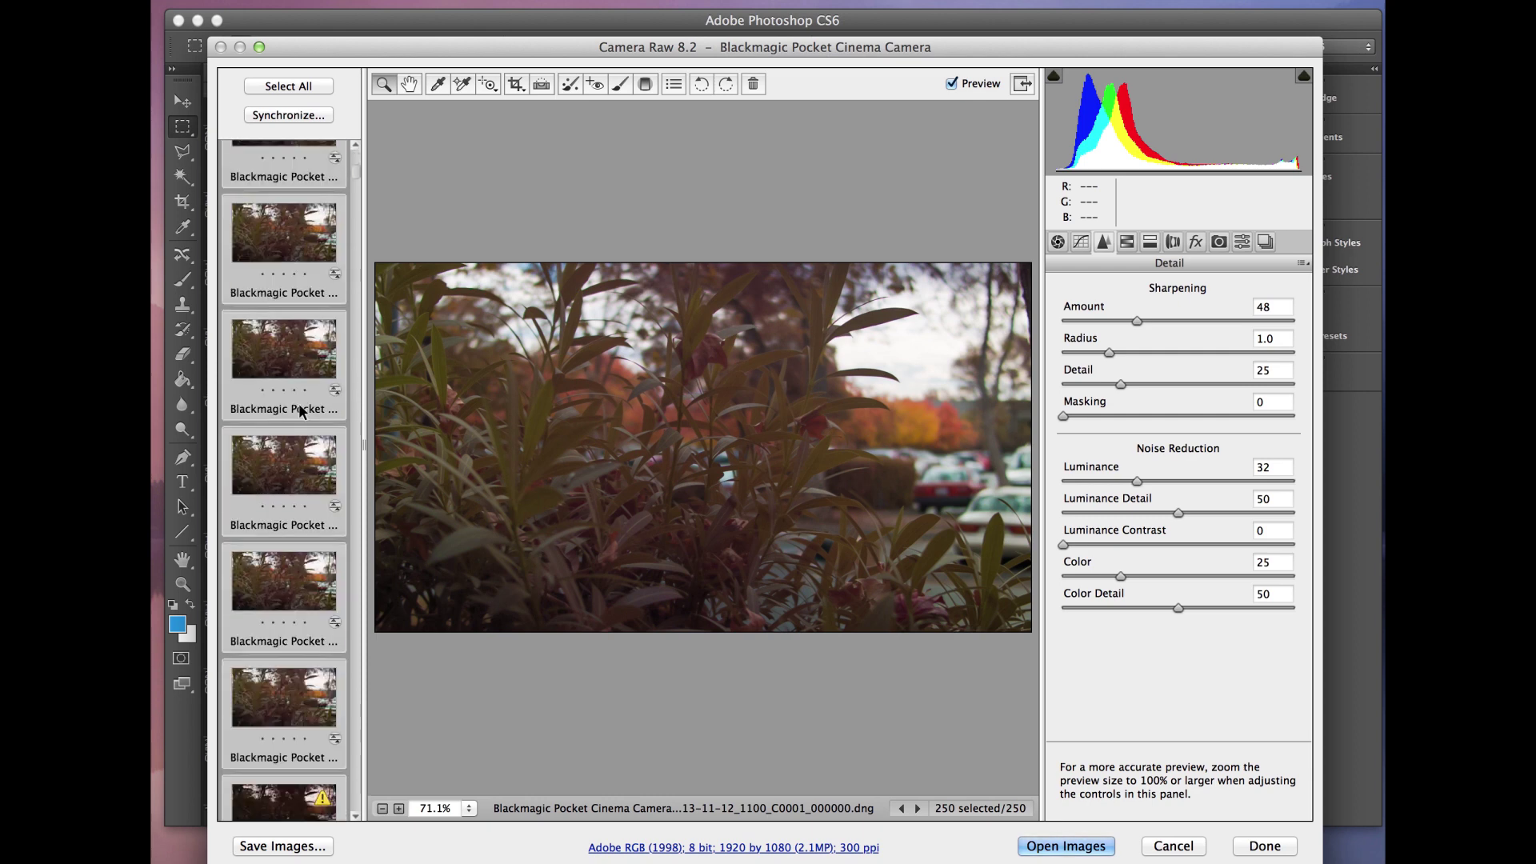
Bring up the Save Options dialog, then cancel it without saving any frames
{"action": "left_click", "coordinate": [288, 845]}
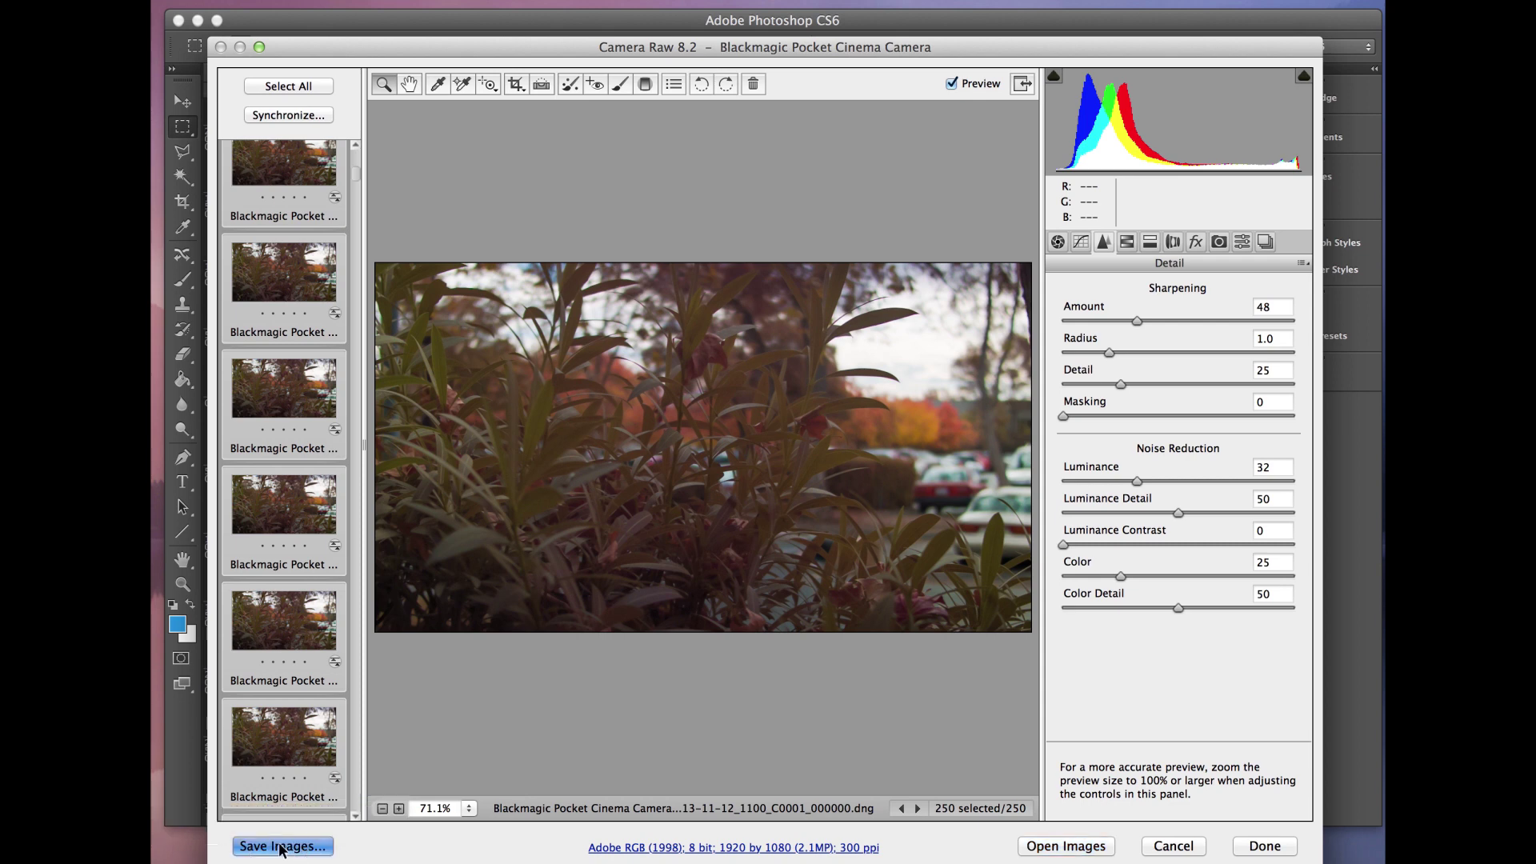
{"action": "left_click_drag", "start_coordinate": [1073, 209], "coordinate": [827, 243]}
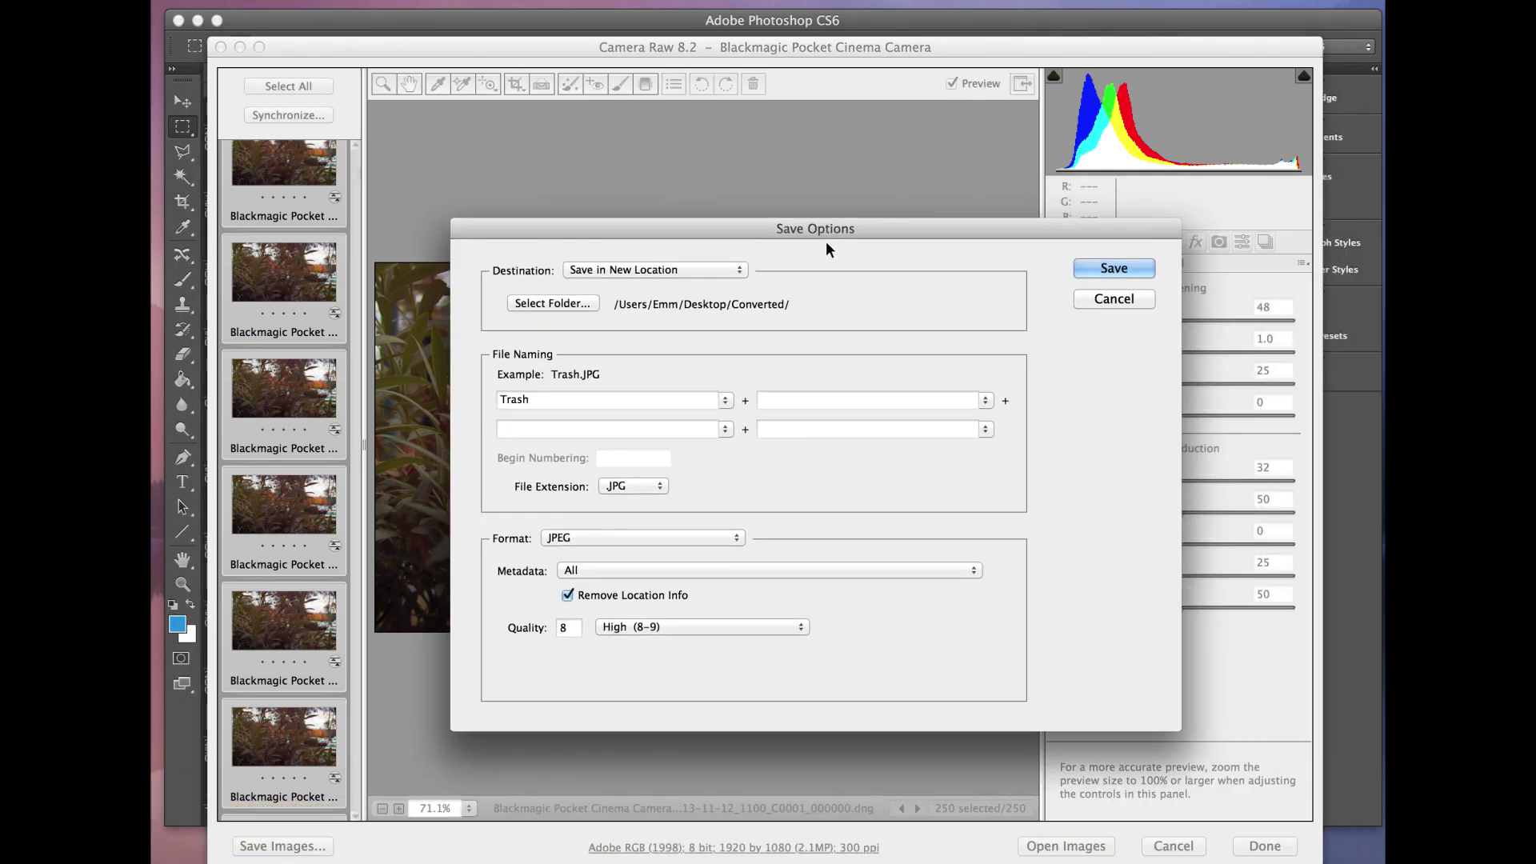
{"action": "left_click", "coordinate": [1099, 300]}
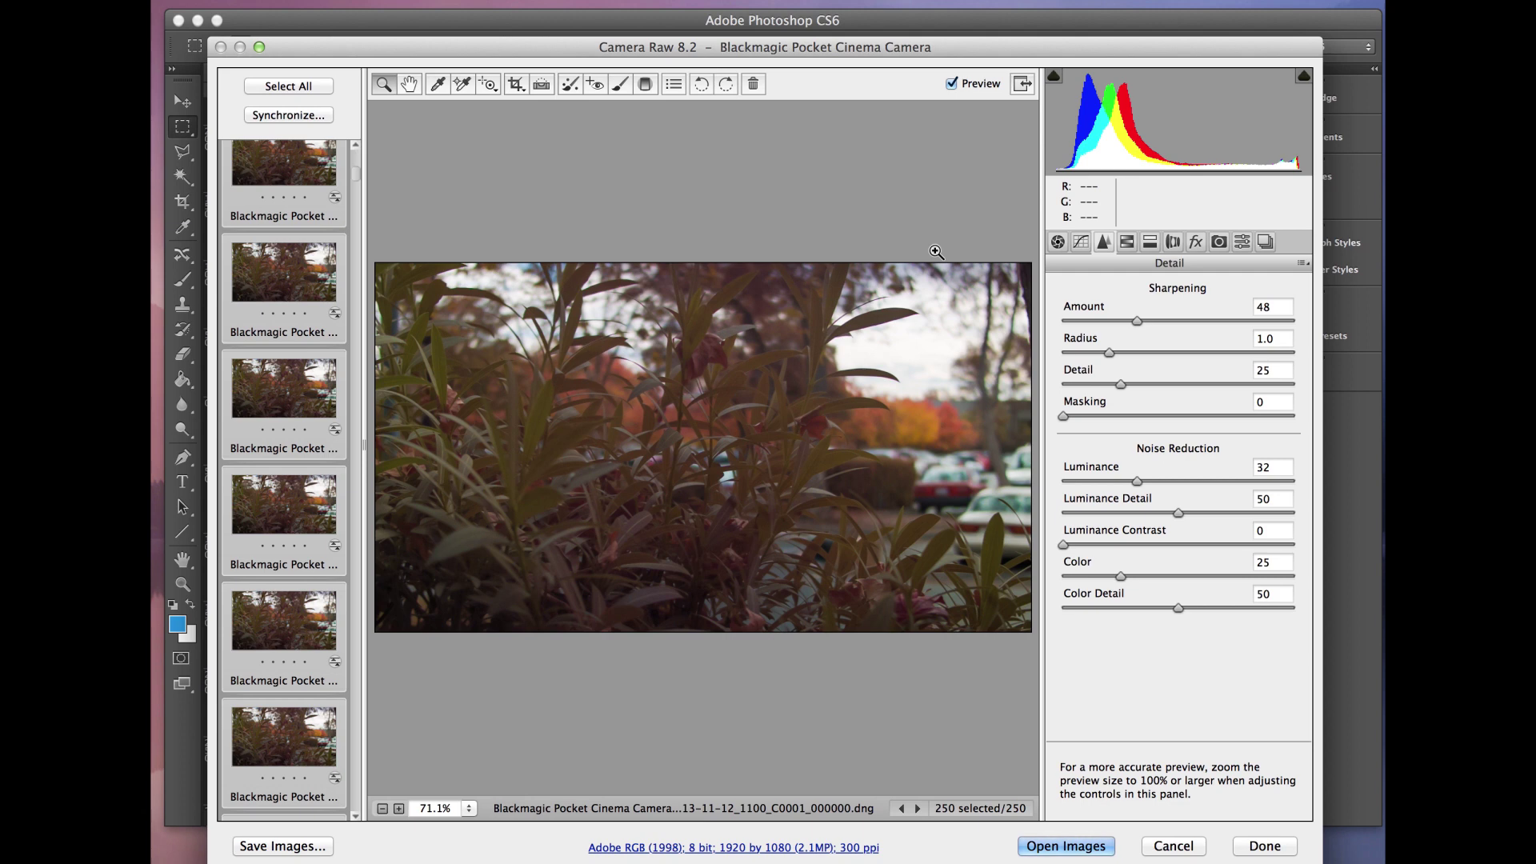
Open the graded frames in Photoshop, then bring Lightroom 5 forward and reposition its window
{"action": "key", "text": "Return"}
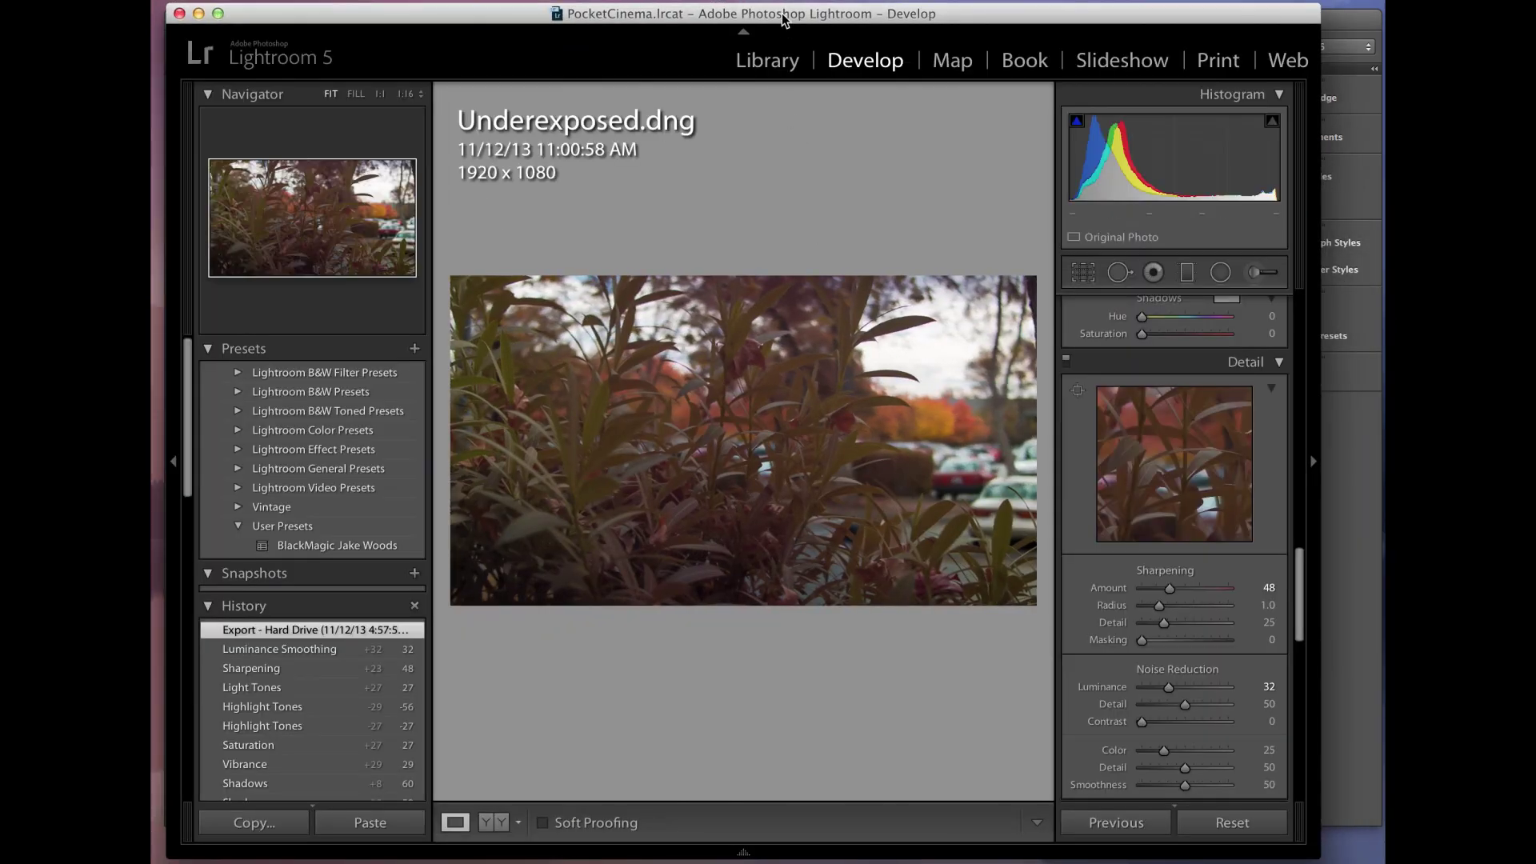
{"action": "left_click_drag", "start_coordinate": [785, 20], "coordinate": [789, 17]}
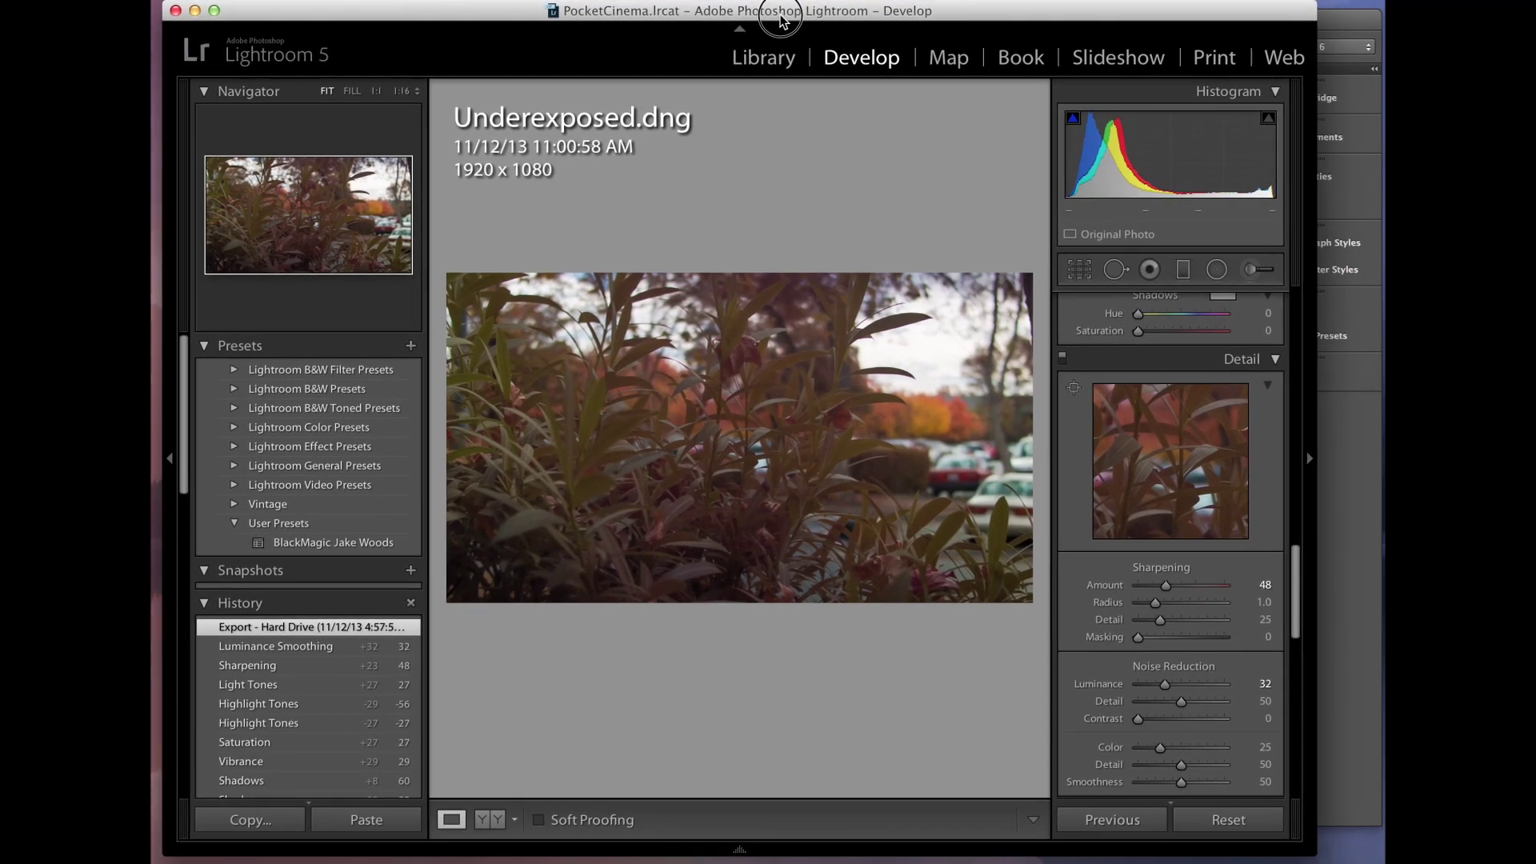
{"action": "left_click", "coordinate": [788, 17]}
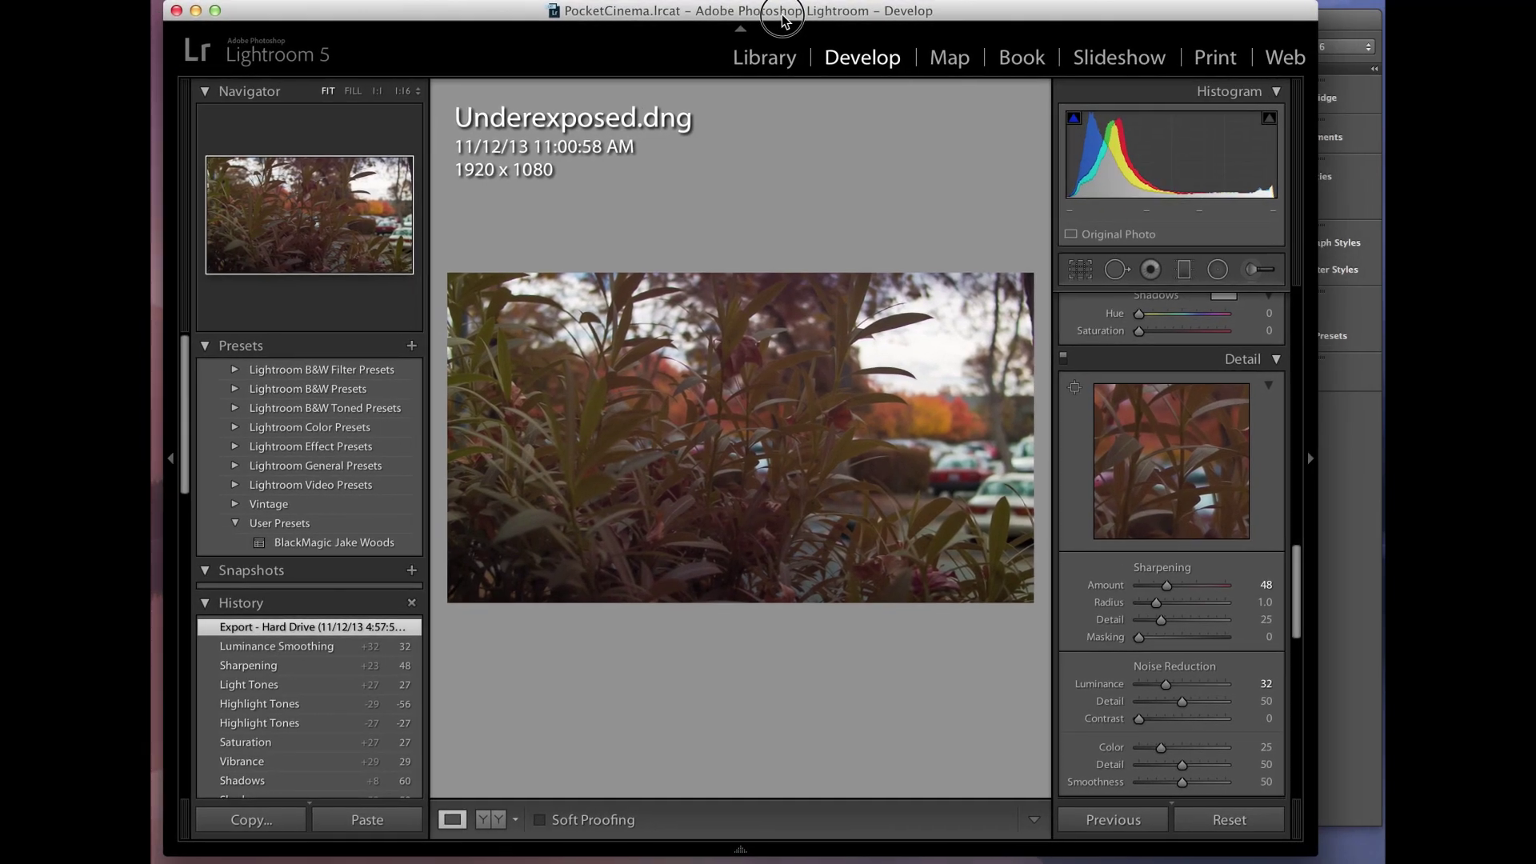
{"action": "left_click_drag", "start_coordinate": [782, 19], "coordinate": [798, 24]}
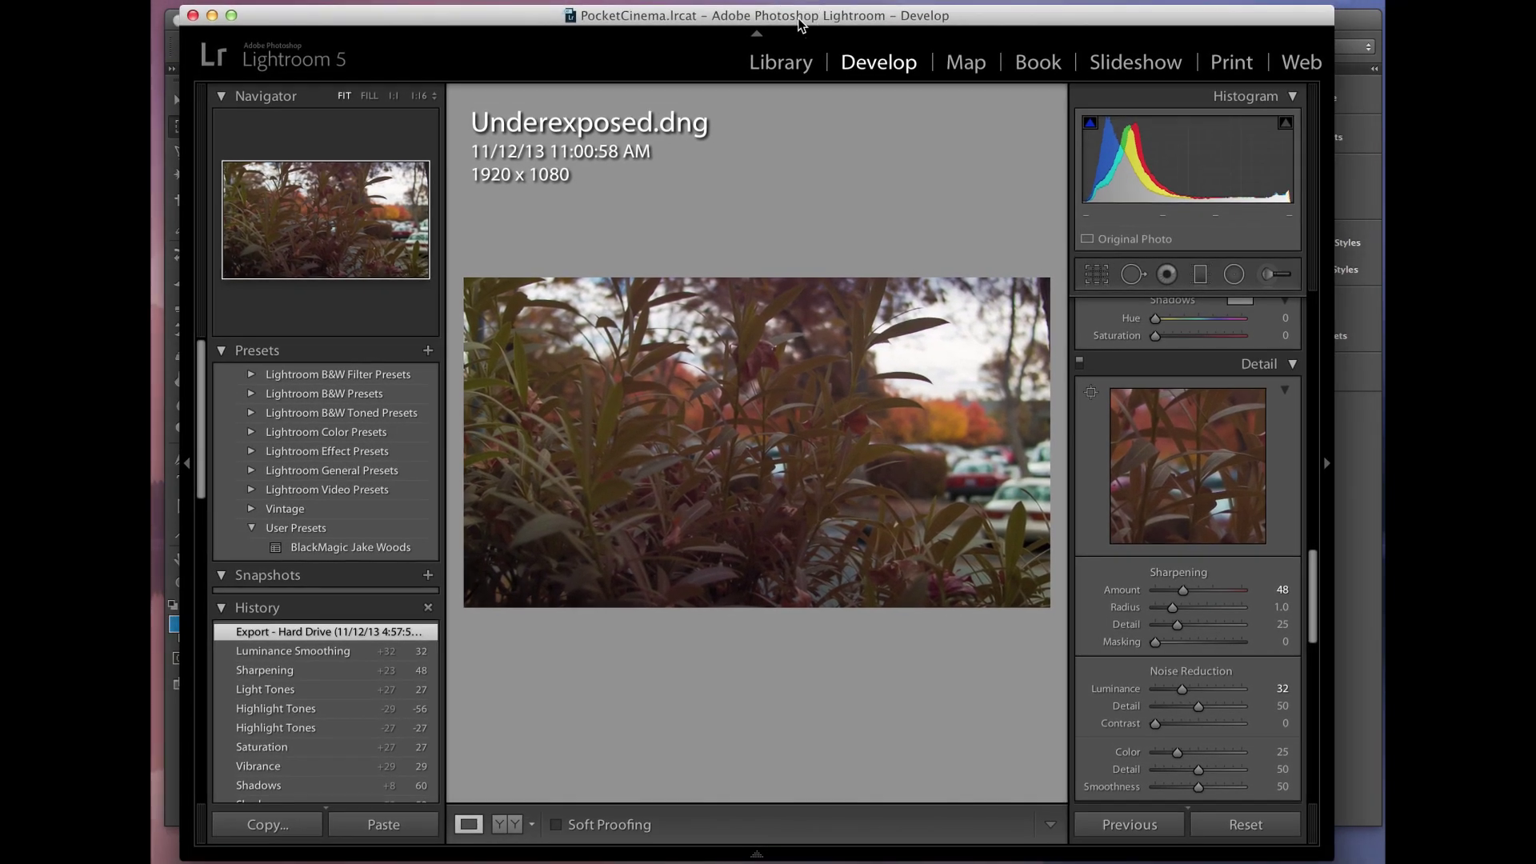